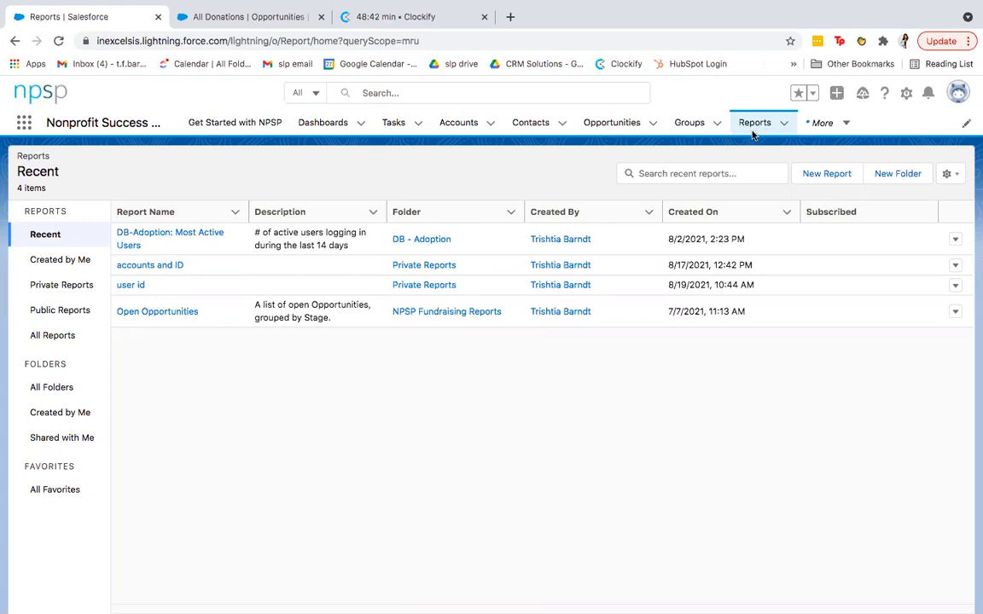
{"action": "left_click", "coordinate": [824, 124]}
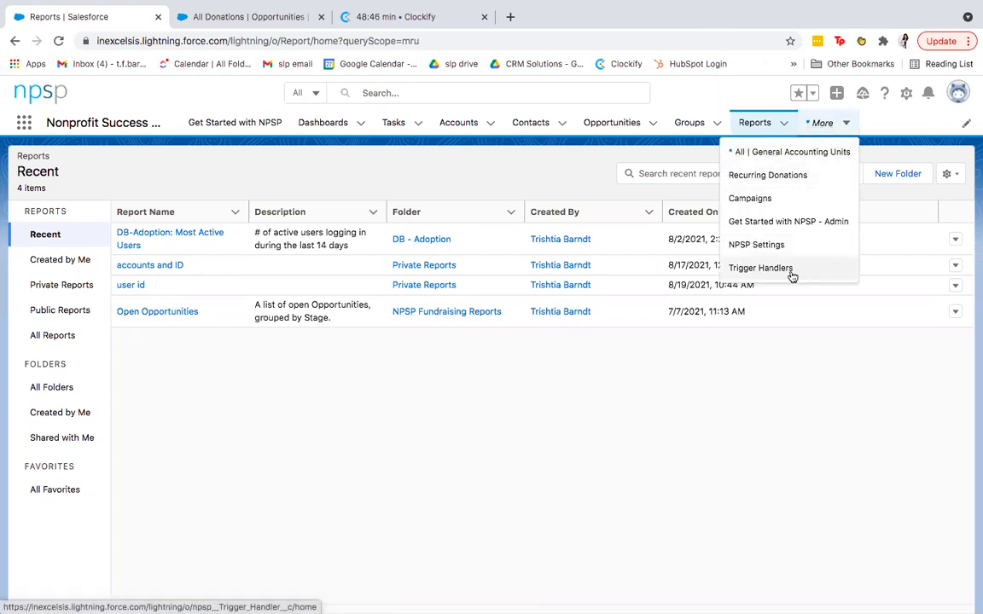
{"action": "left_click", "coordinate": [24, 124]}
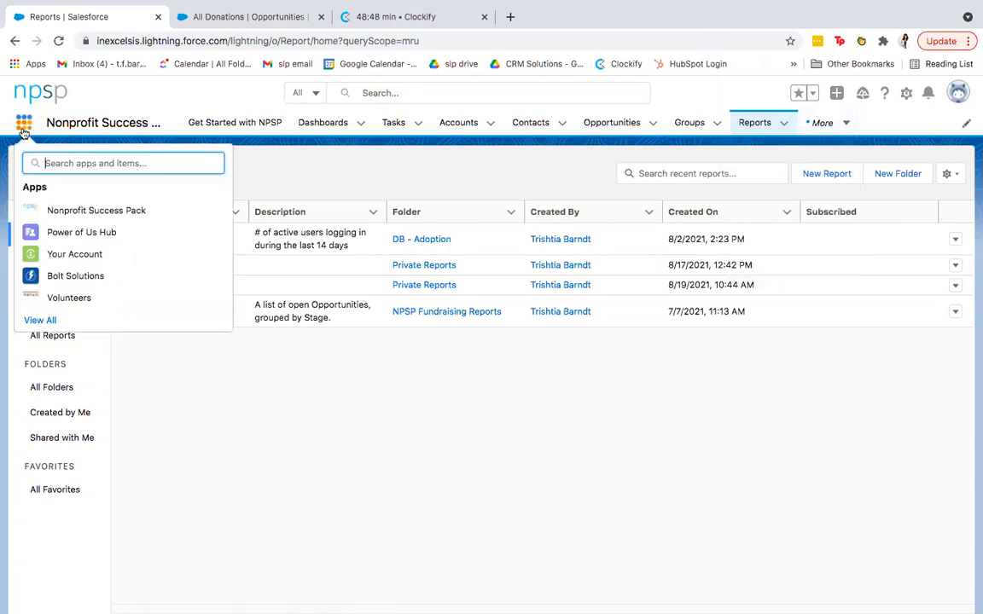
{"action": "type", "text": "repor"}
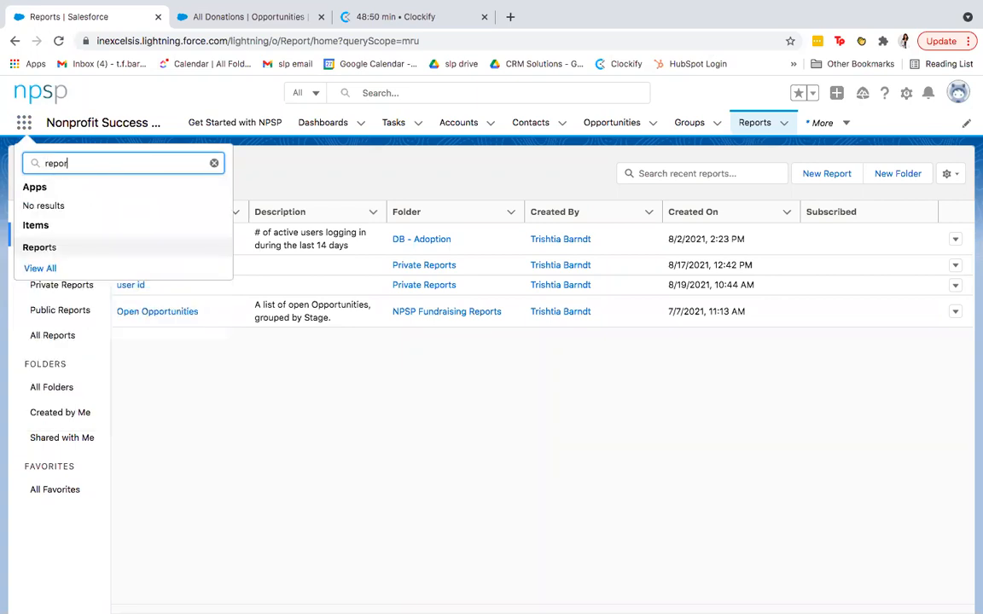
Start a new report from the Reports list using the Opportunities report type
{"action": "left_click", "coordinate": [755, 129]}
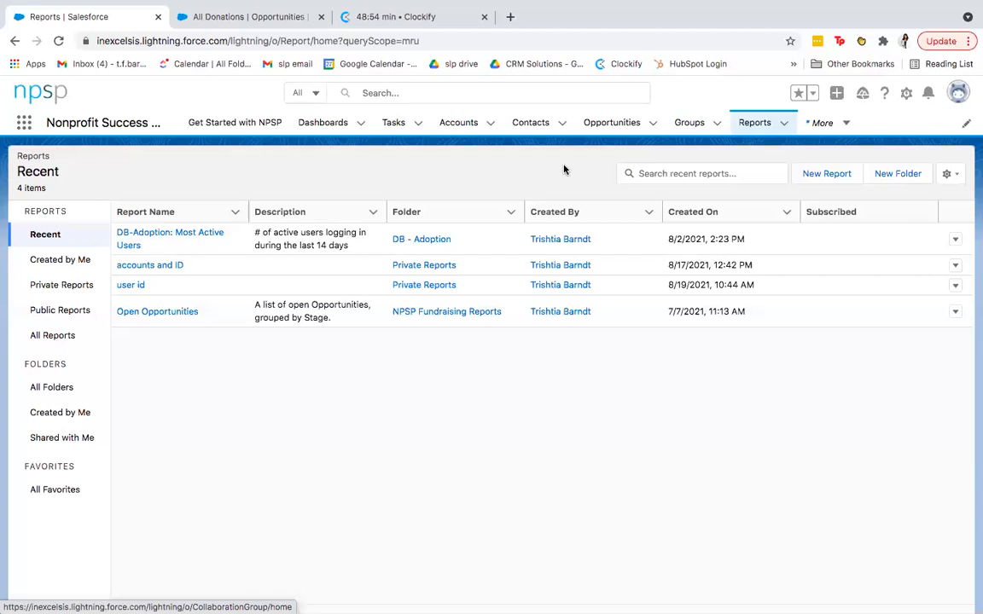
{"action": "left_click", "coordinate": [817, 177]}
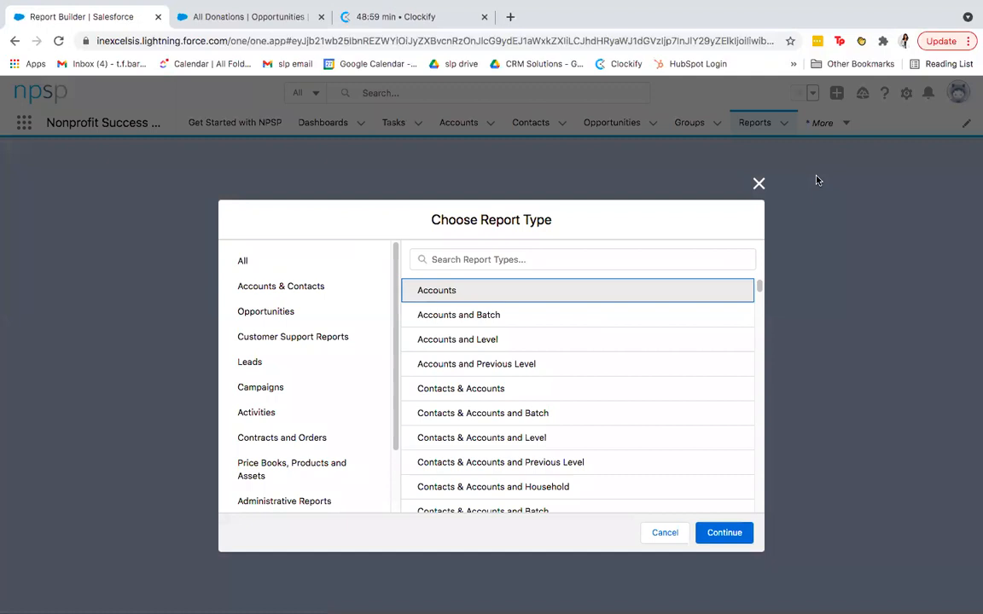
{"action": "left_click", "coordinate": [621, 254]}
{"action": "left_click", "coordinate": [272, 312]}
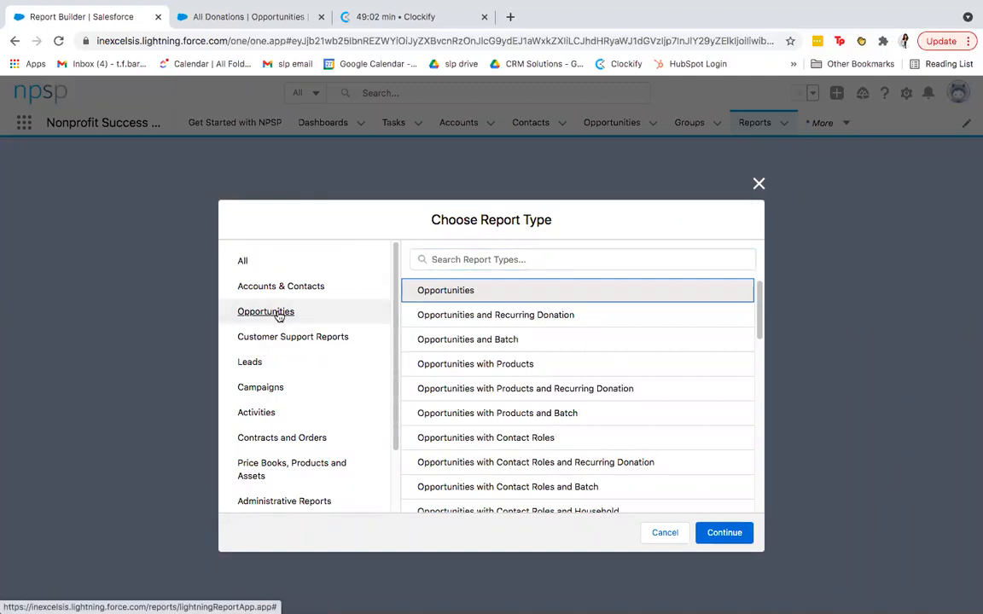
{"action": "left_click", "coordinate": [463, 293]}
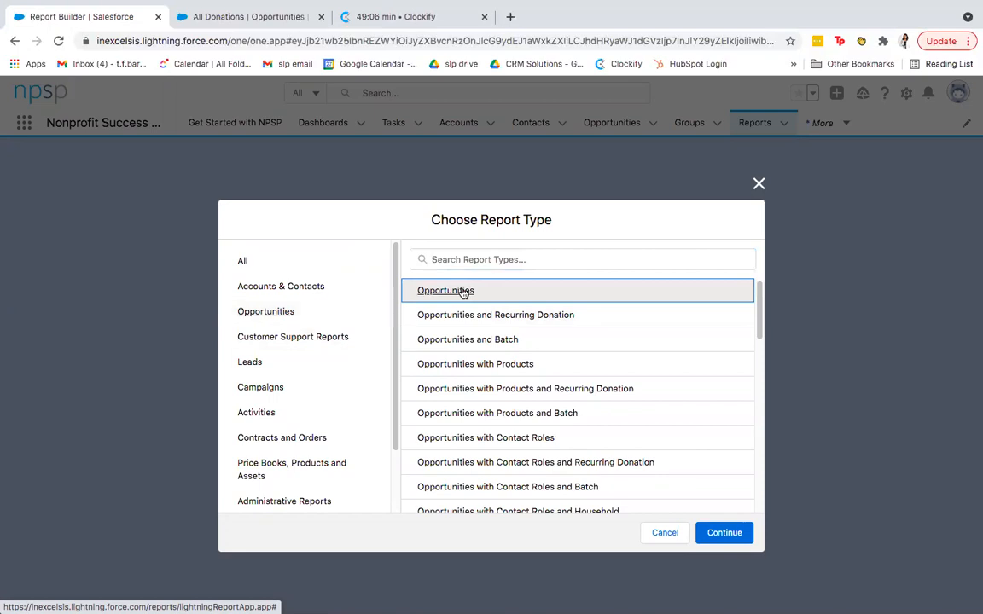
{"action": "left_click", "coordinate": [708, 533]}
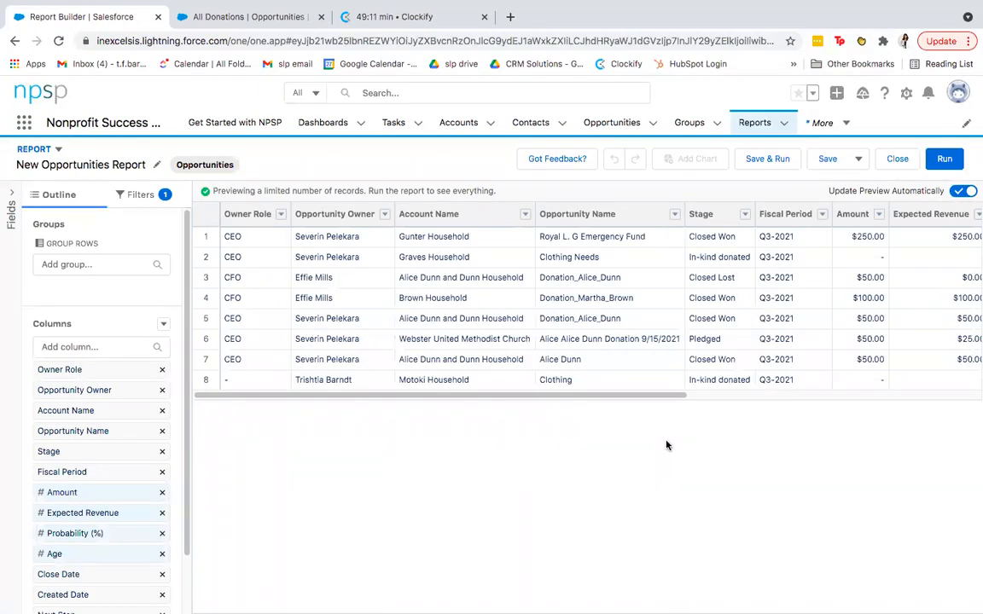
Remove the Owner Role, Opportunity Owner and Fiscal Period columns from the report
{"action": "scroll", "coordinate": [93, 435], "scroll_direction": "down", "scroll_amount": 2}
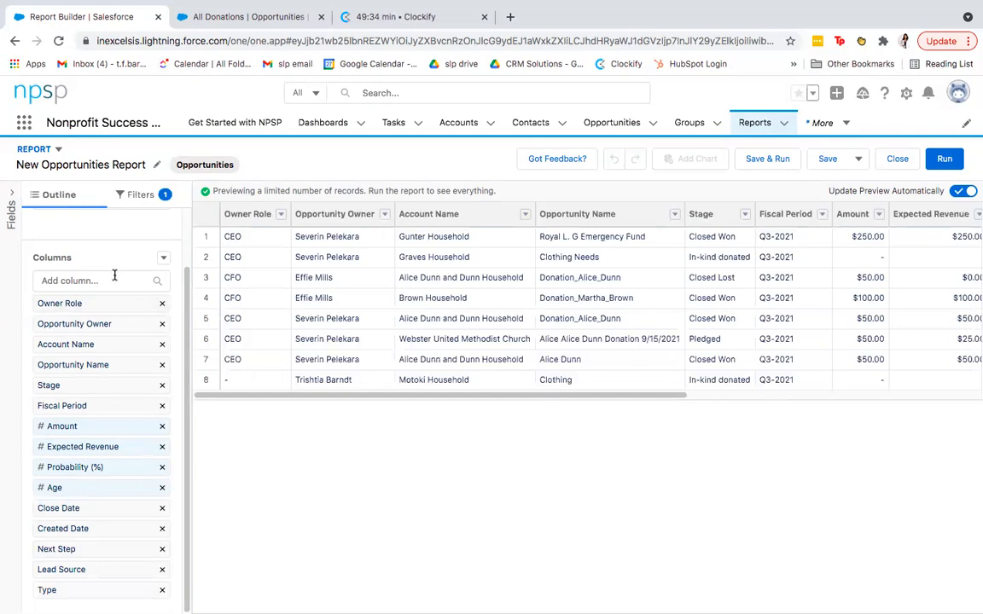
{"action": "left_click", "coordinate": [162, 306]}
{"action": "left_click", "coordinate": [161, 324]}
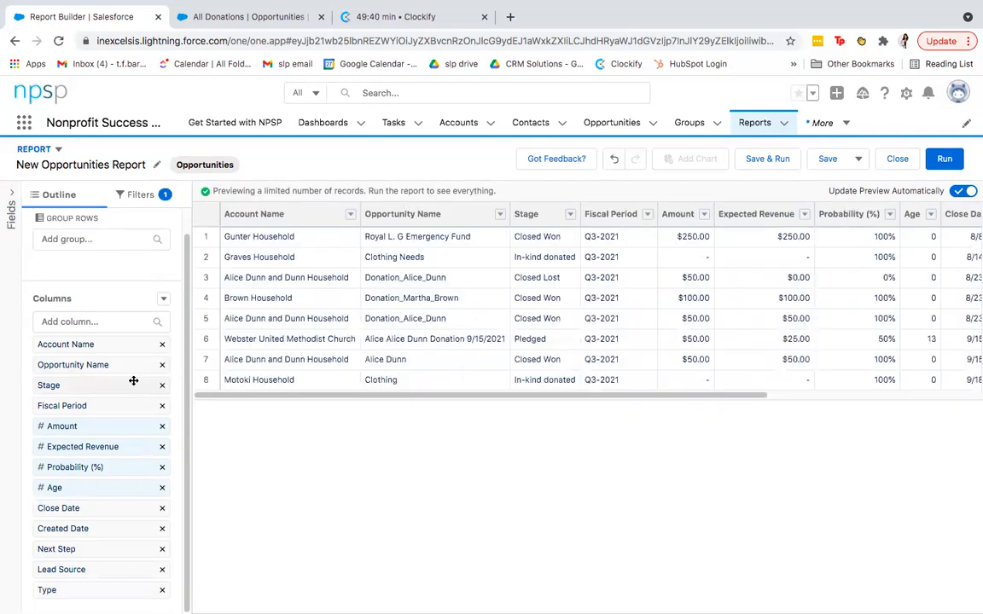
{"action": "left_click", "coordinate": [162, 405]}
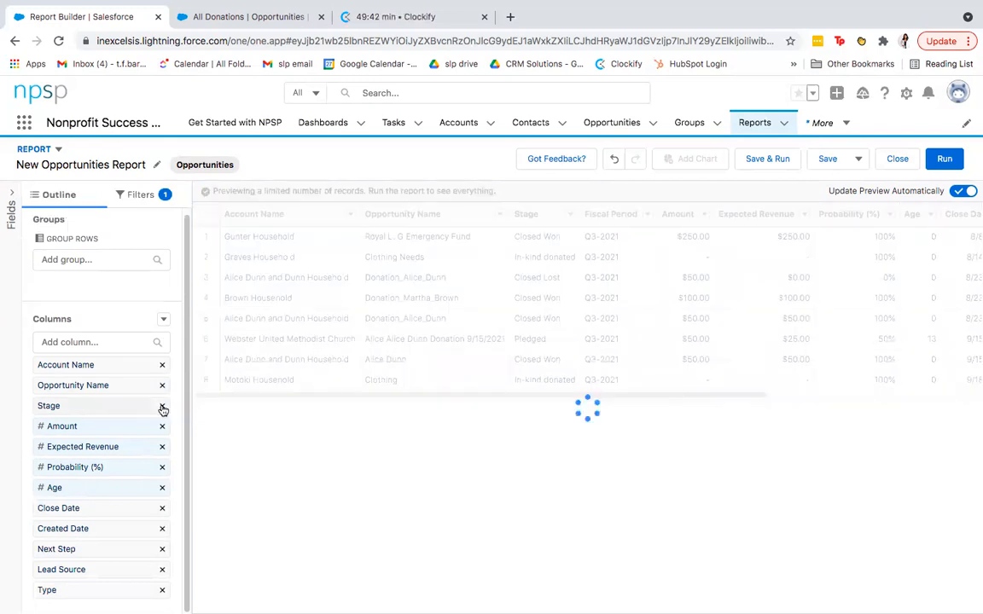
{"action": "left_click_drag", "start_coordinate": [96, 424], "coordinate": [116, 441]}
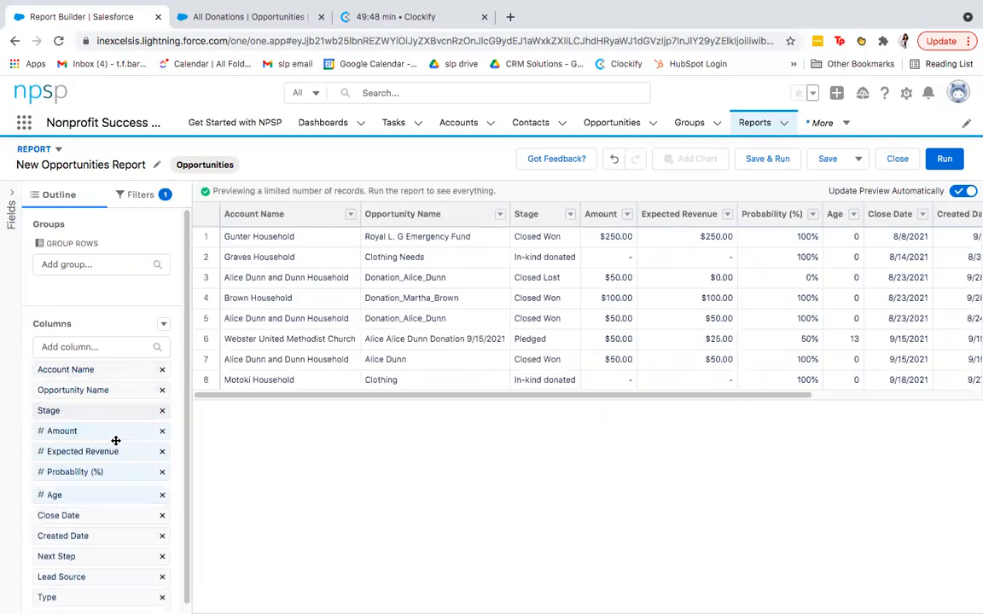
Remove the Expected Revenue, Probability (%), Age, Created Date, Next Step, Lead Source and Type columns from the report
{"action": "left_click", "coordinate": [162, 454]}
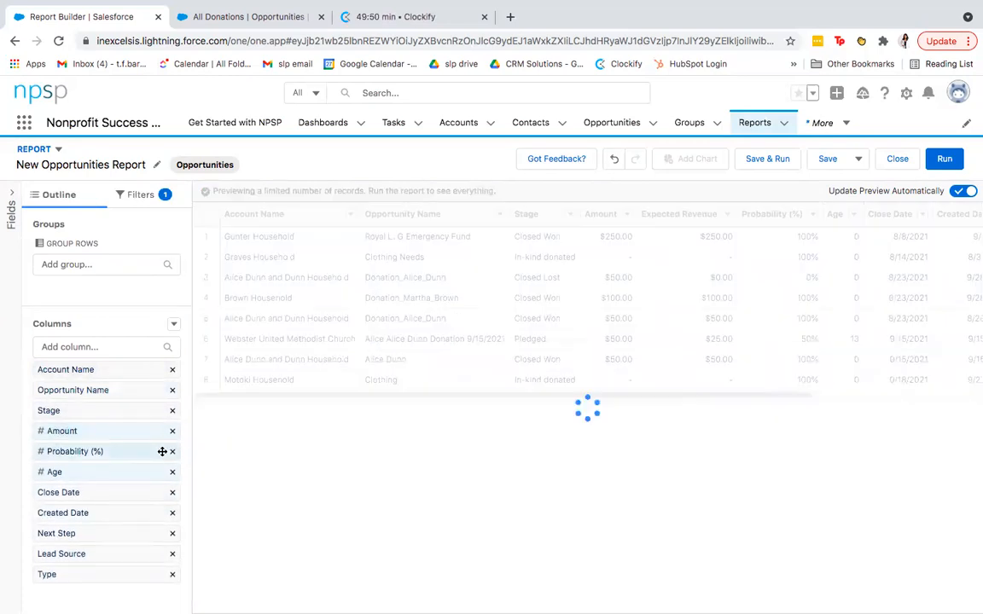
{"action": "left_click", "coordinate": [171, 452]}
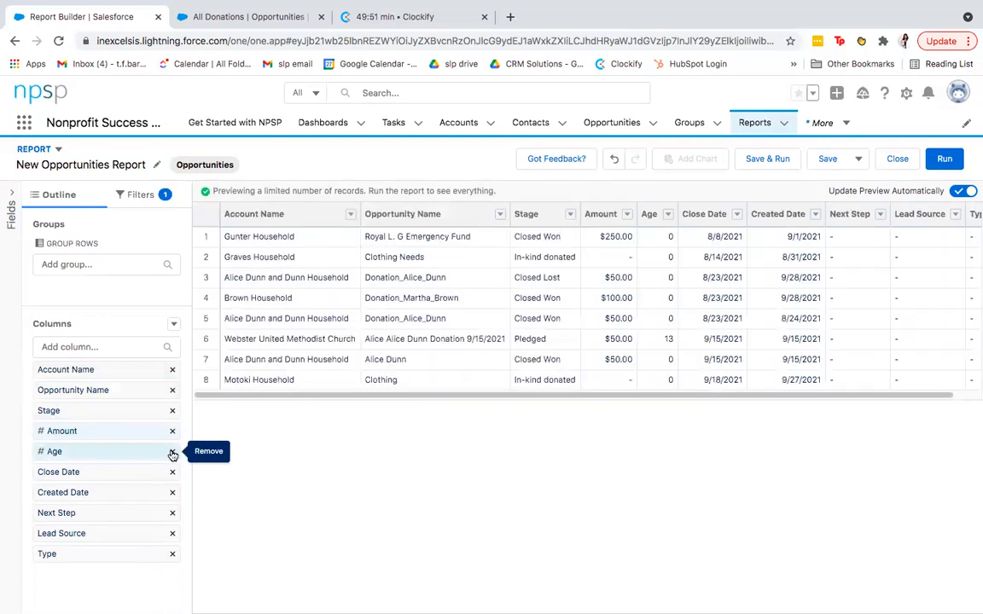
{"action": "left_click", "coordinate": [173, 452]}
{"action": "left_click", "coordinate": [173, 474]}
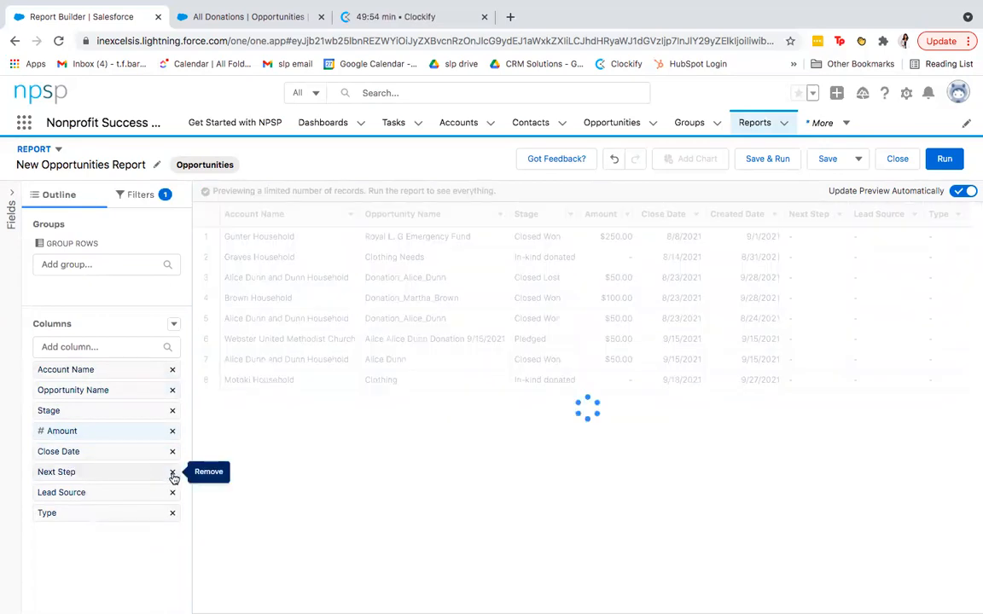
{"action": "left_click", "coordinate": [172, 474]}
{"action": "left_click", "coordinate": [172, 474]}
{"action": "left_click", "coordinate": [173, 474]}
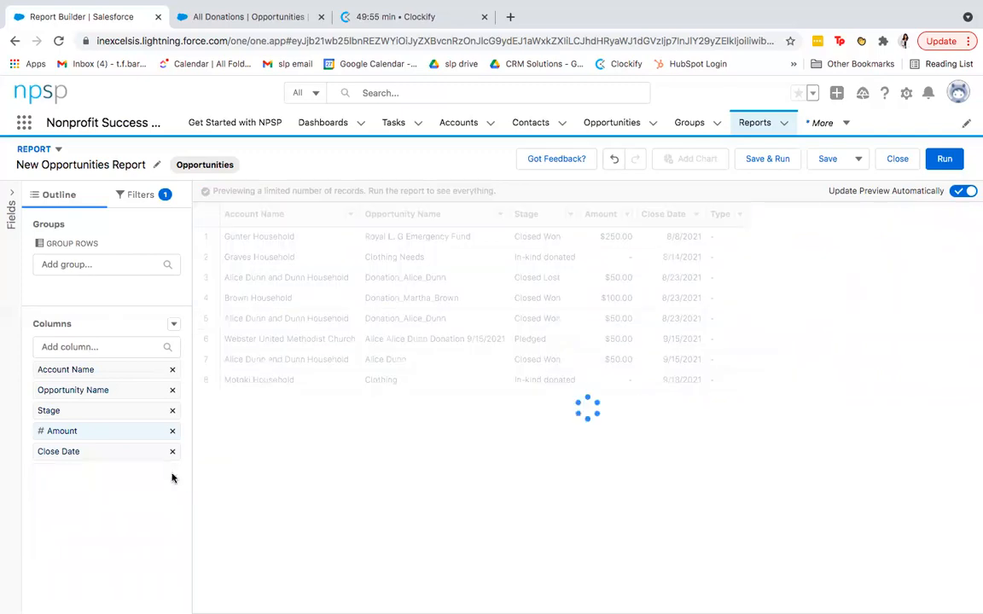
Add the Primary Contact field from the Primary Contact group as a report column
{"action": "left_click", "coordinate": [99, 346]}
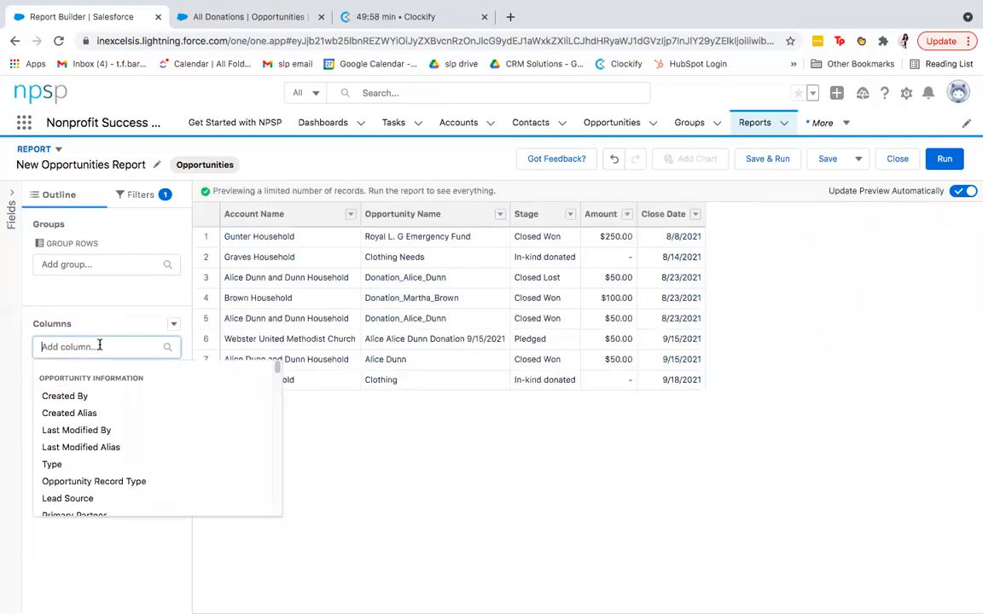
{"action": "type", "text": "prom"}
{"action": "key", "text": "BackSpace"}
{"action": "key", "text": "BackSpace"}
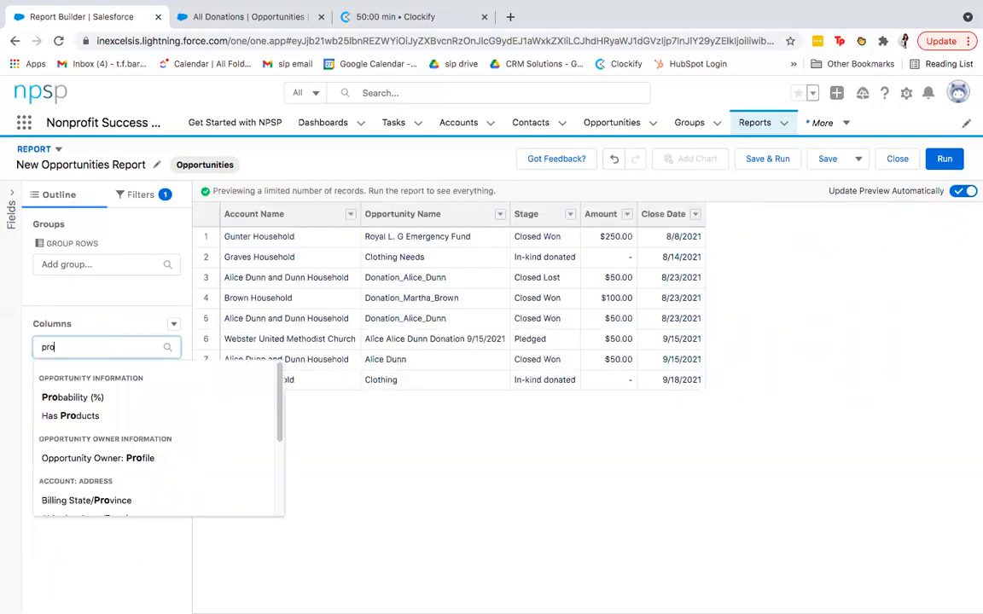
{"action": "type", "text": "im"}
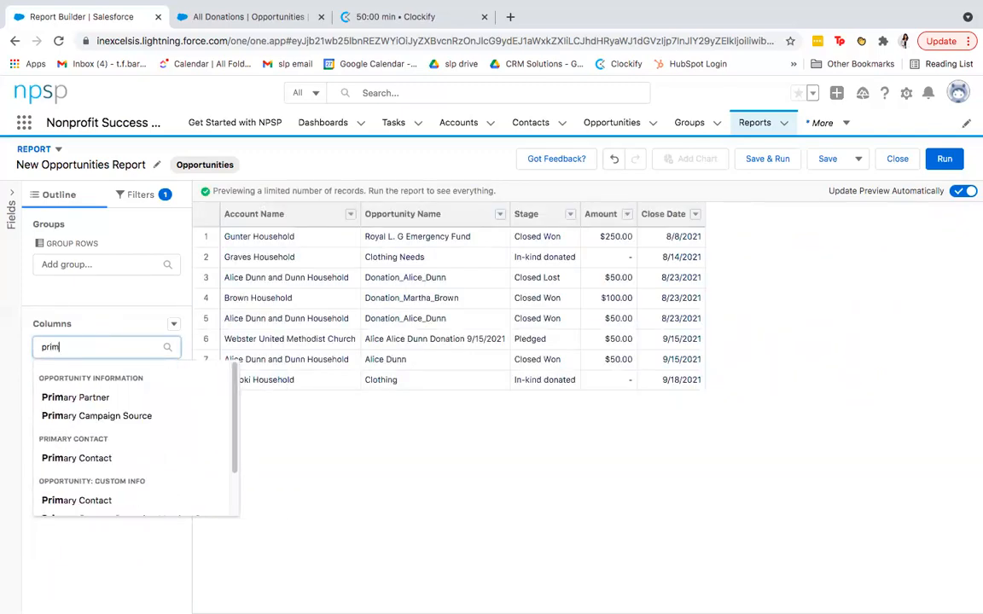
{"action": "left_click", "coordinate": [105, 458]}
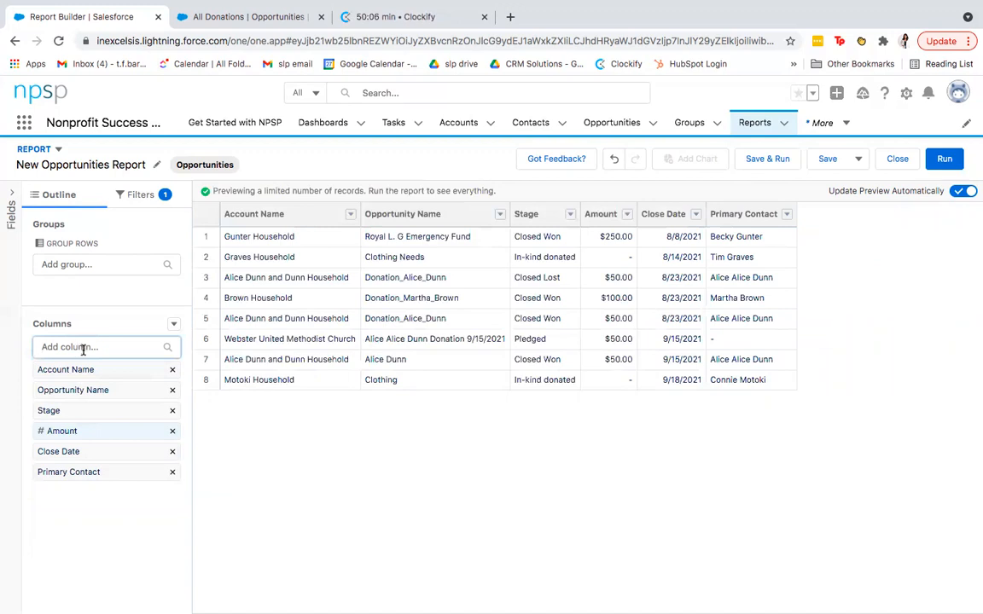
Add the Fair Market Value and Method of Payment fields as report columns
{"action": "type", "text": "fai"}
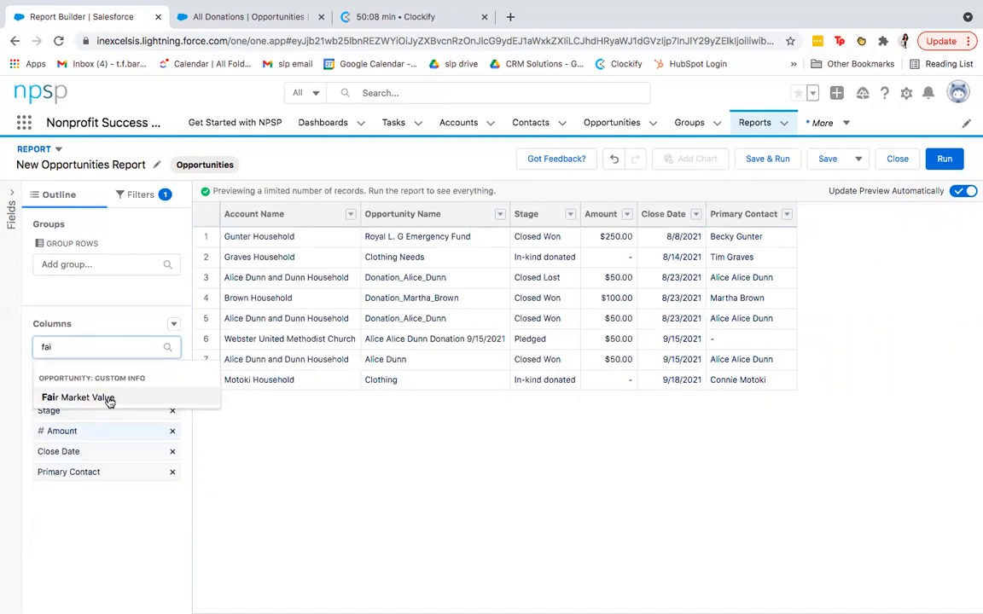
{"action": "left_click", "coordinate": [109, 399]}
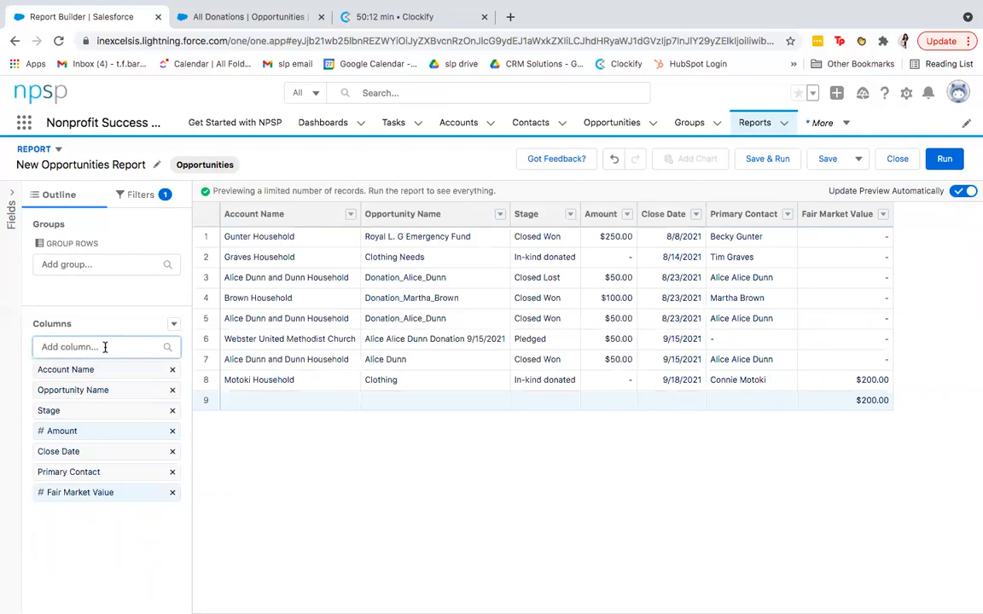
{"action": "type", "text": "methi"}
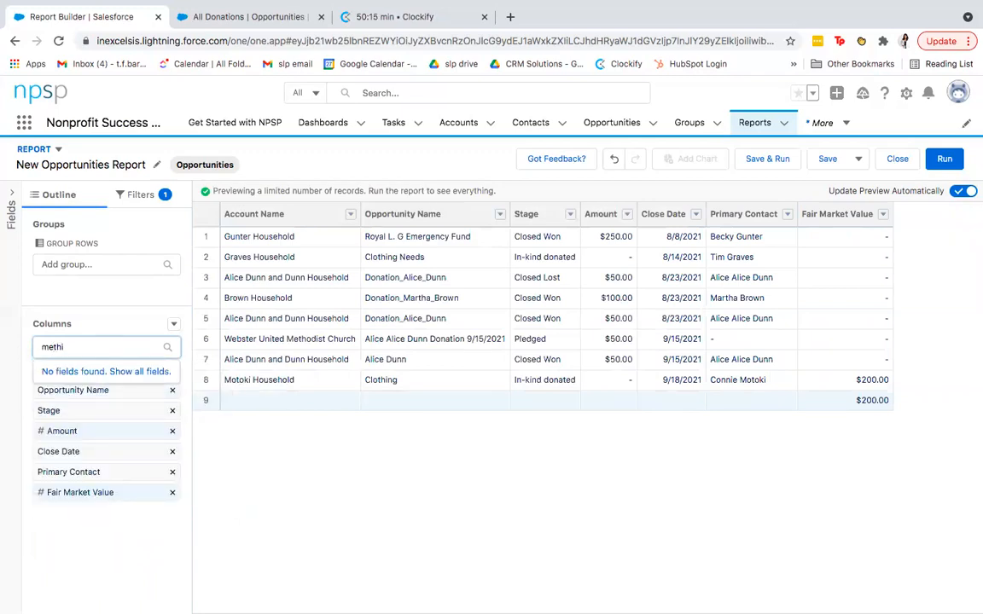
{"action": "key", "text": "BackSpace"}
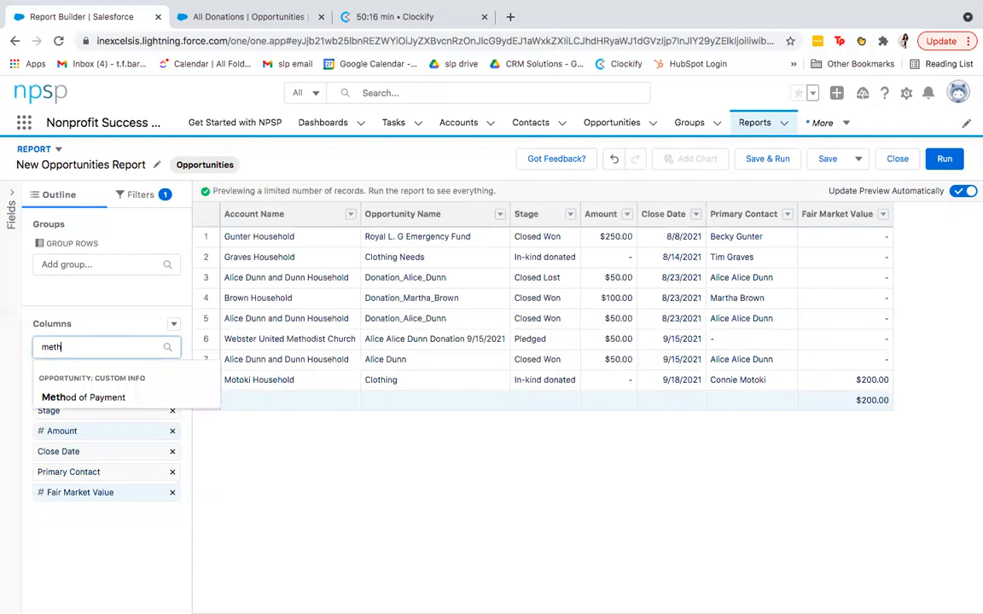
{"action": "left_click", "coordinate": [113, 395]}
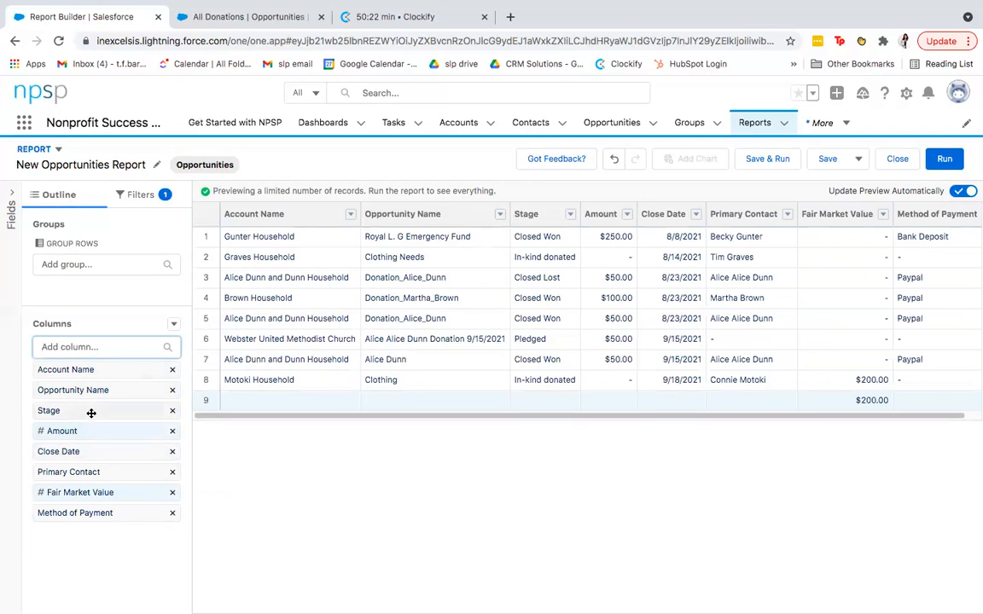
Reorder the columns as Account Name, Opportunity Name, Primary Contact, Amount, Method of Payment, Fair Market Value, Close Date, Stage
{"action": "left_click_drag", "start_coordinate": [83, 471], "coordinate": [99, 390]}
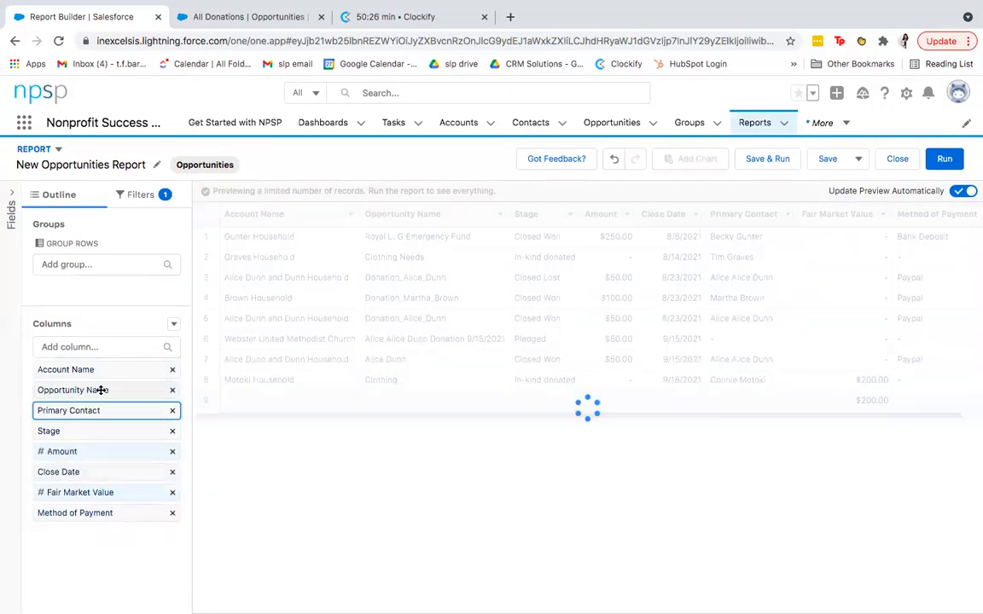
{"action": "mouse_move", "coordinate": [87, 443]}
{"action": "left_mouse_down"}
{"action": "mouse_move", "coordinate": [90, 425]}
{"action": "mouse_move", "coordinate": [88, 465]}
{"action": "mouse_move", "coordinate": [87, 452]}
{"action": "left_mouse_up"}
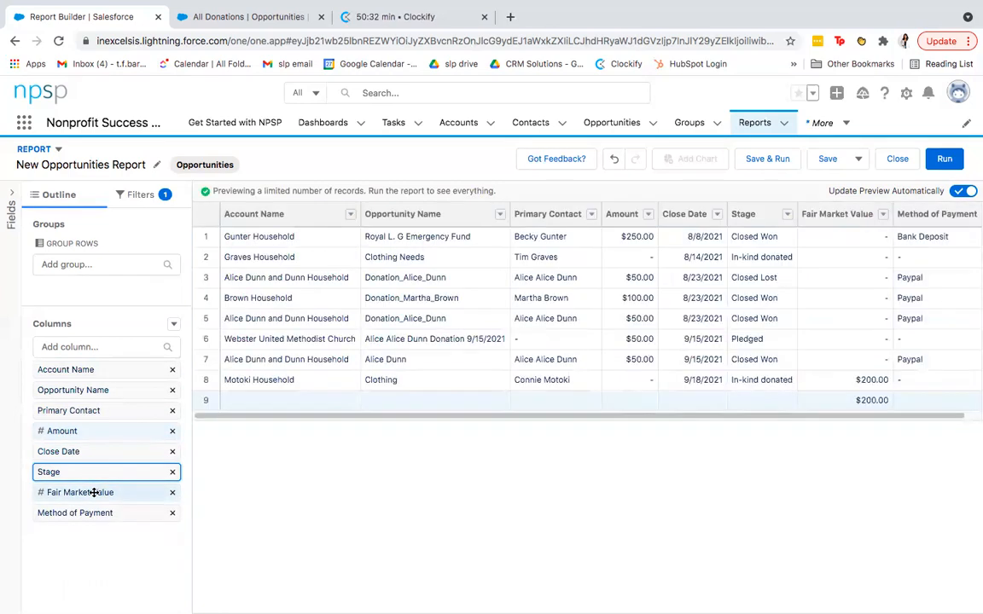
{"action": "left_click_drag", "start_coordinate": [94, 495], "coordinate": [99, 446]}
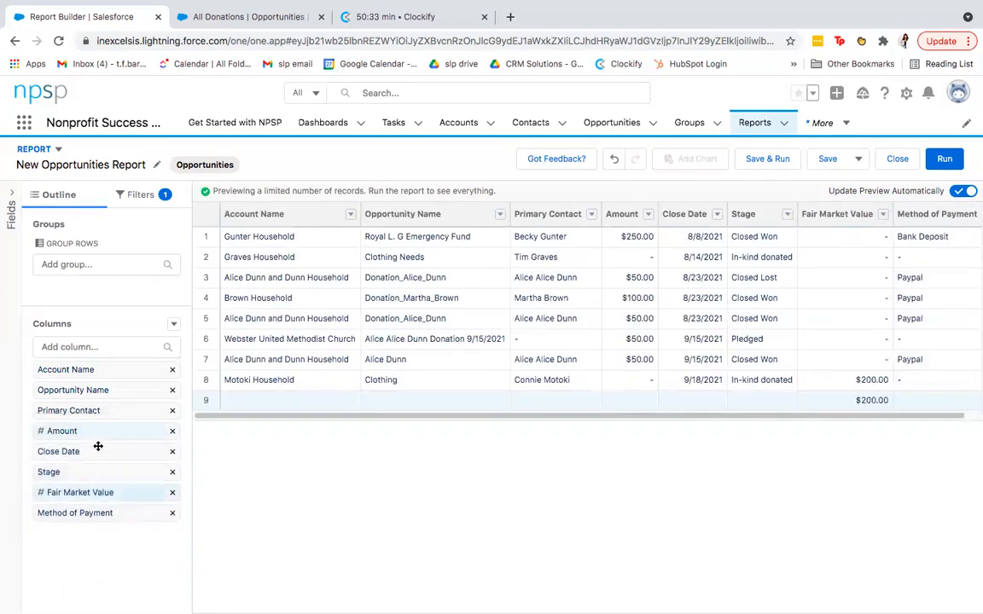
{"action": "left_click_drag", "start_coordinate": [89, 492], "coordinate": [83, 423]}
{"action": "left_click_drag", "start_coordinate": [86, 474], "coordinate": [90, 491]}
{"action": "left_click_drag", "start_coordinate": [96, 452], "coordinate": [116, 446]}
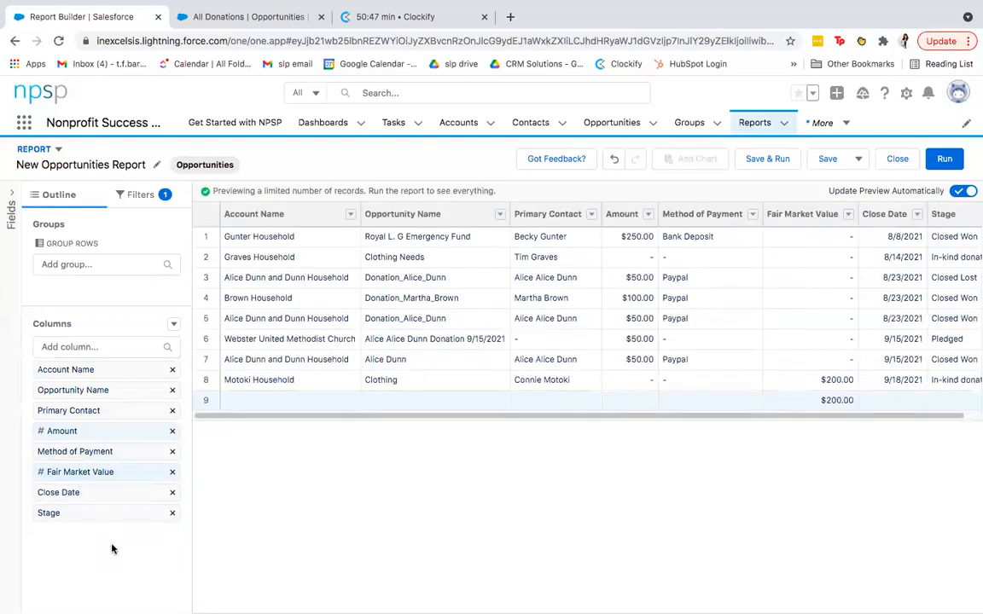
Group the report rows by Opportunity Record Type
{"action": "left_click", "coordinate": [97, 265]}
{"action": "type", "text": "re"}
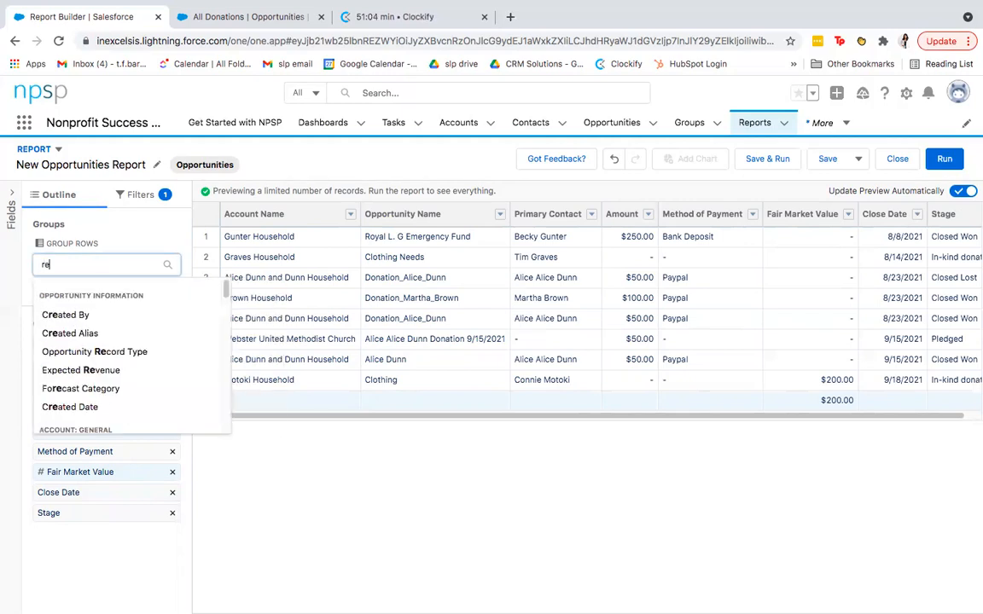
{"action": "left_click", "coordinate": [134, 349]}
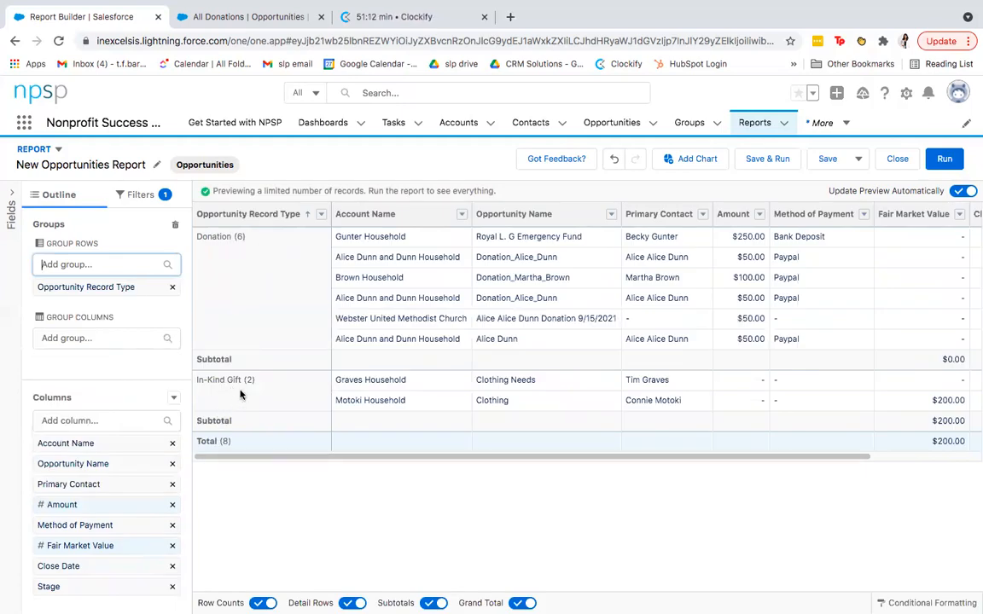
Summarize the Amount column with a sum for each group and the grand total
{"action": "left_click", "coordinate": [759, 215]}
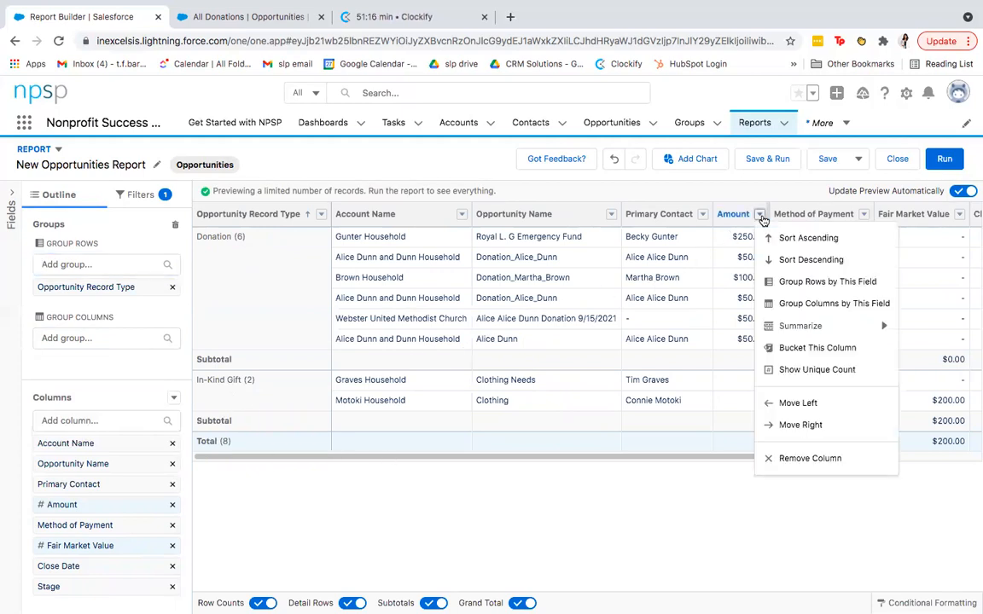
{"action": "mouse_move", "coordinate": [884, 325]}
{"action": "left_click", "coordinate": [879, 353]}
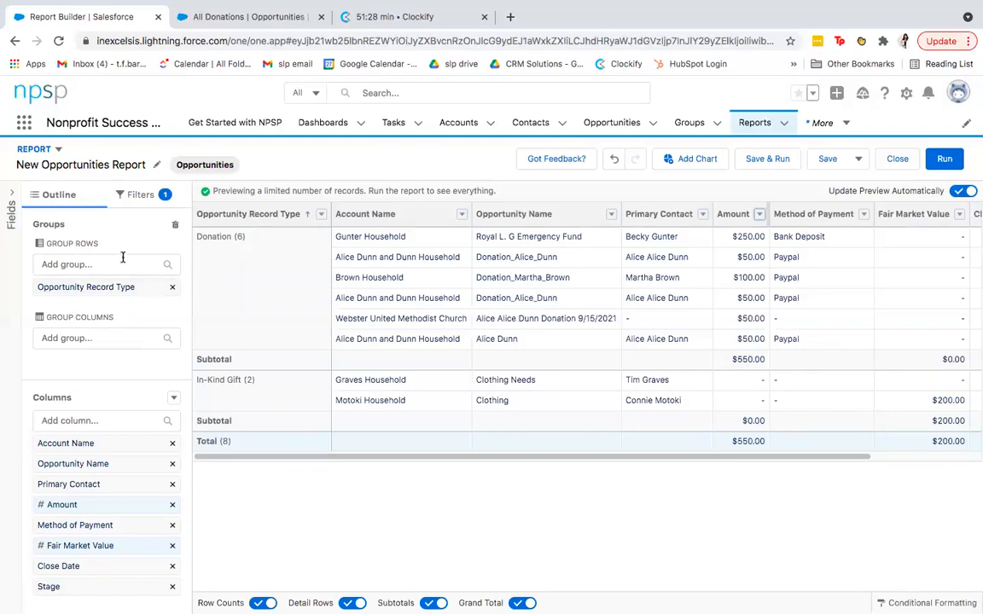
Review the report's Show Me filter options and keep All opportunities selected
{"action": "left_click", "coordinate": [143, 195]}
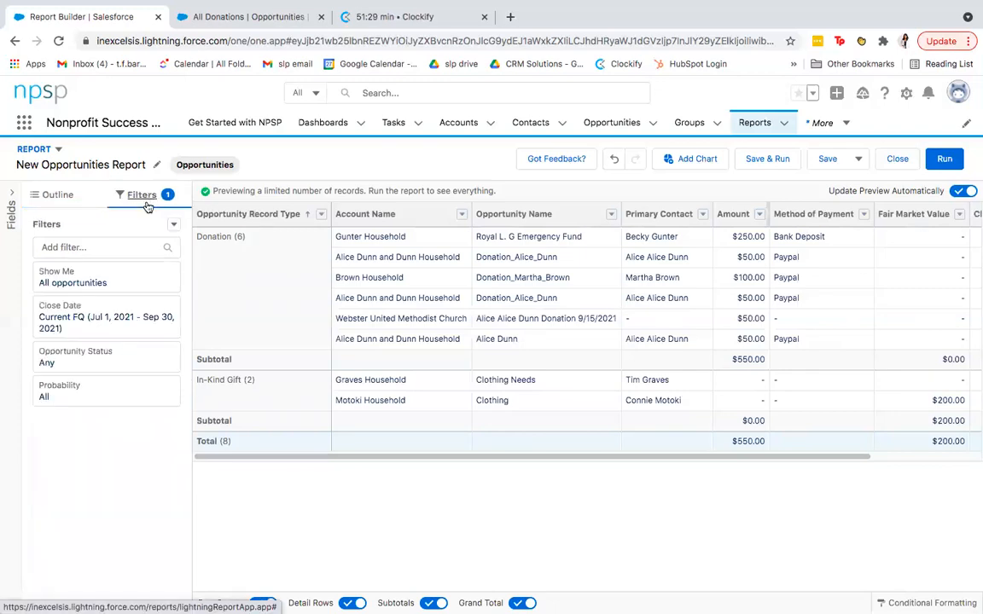
{"action": "left_click", "coordinate": [96, 284]}
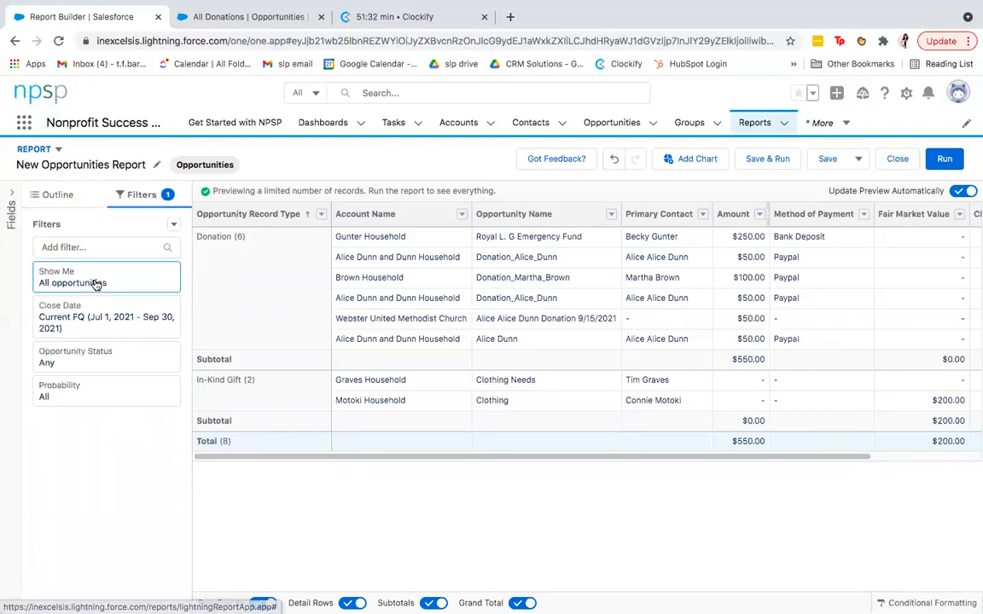
{"action": "left_click", "coordinate": [250, 189]}
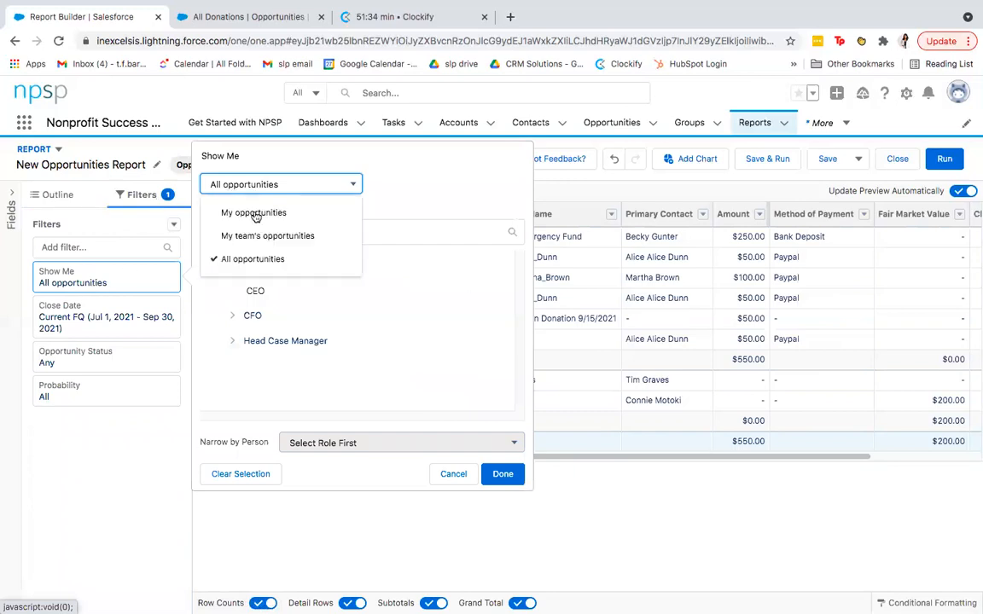
{"action": "left_click", "coordinate": [248, 258]}
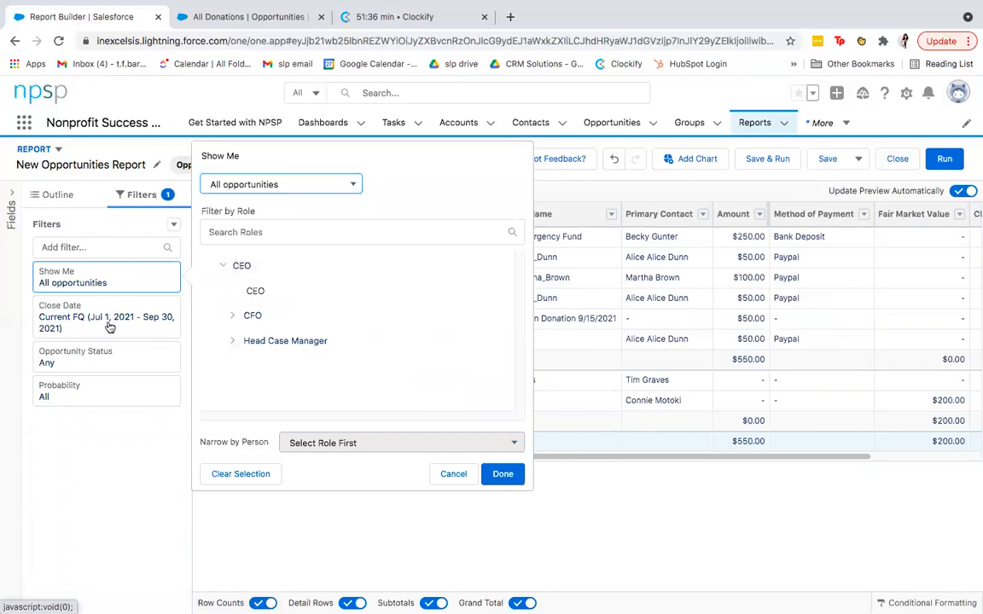
Try to set the Close Date filter's range to Custom, then to All Time
{"action": "left_click", "coordinate": [105, 311]}
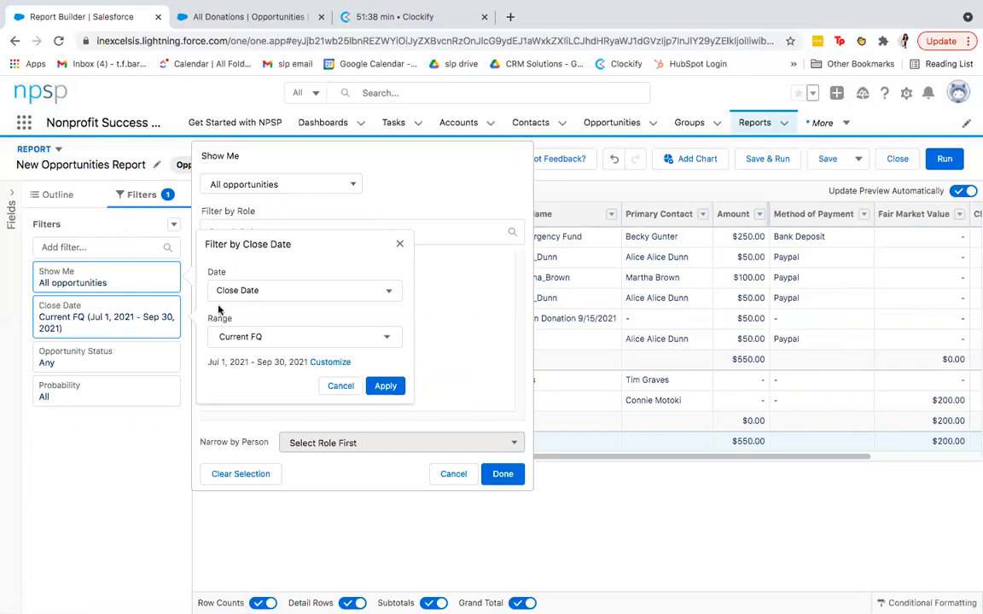
{"action": "left_click", "coordinate": [242, 290]}
{"action": "left_click", "coordinate": [254, 340]}
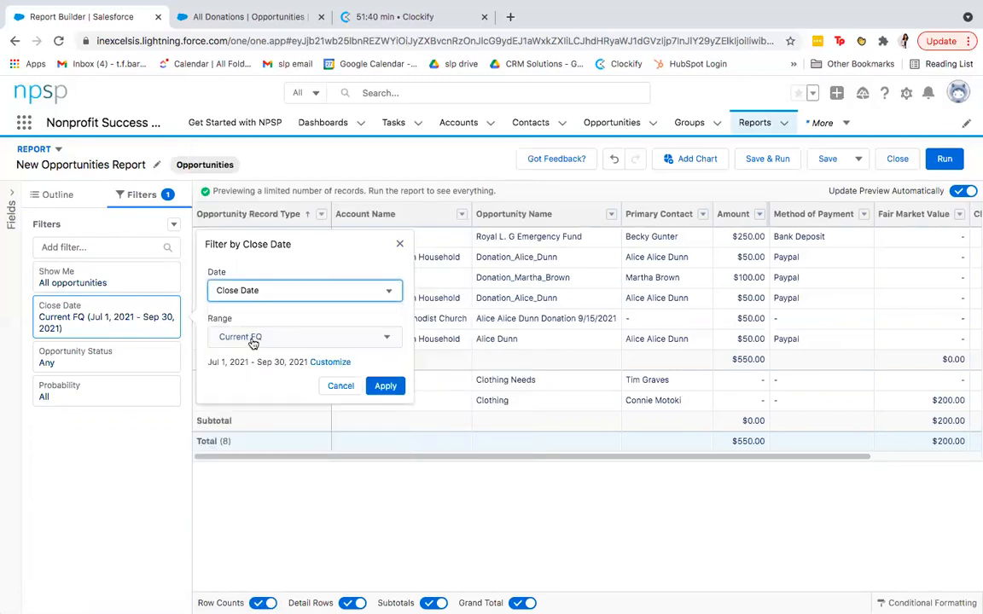
{"action": "left_click", "coordinate": [254, 340]}
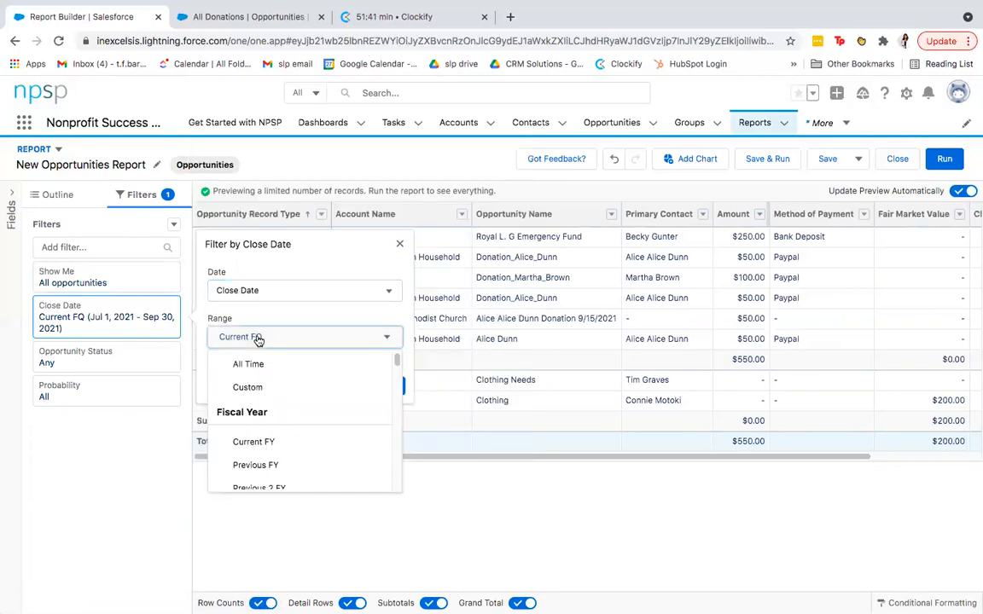
{"action": "left_click", "coordinate": [273, 386]}
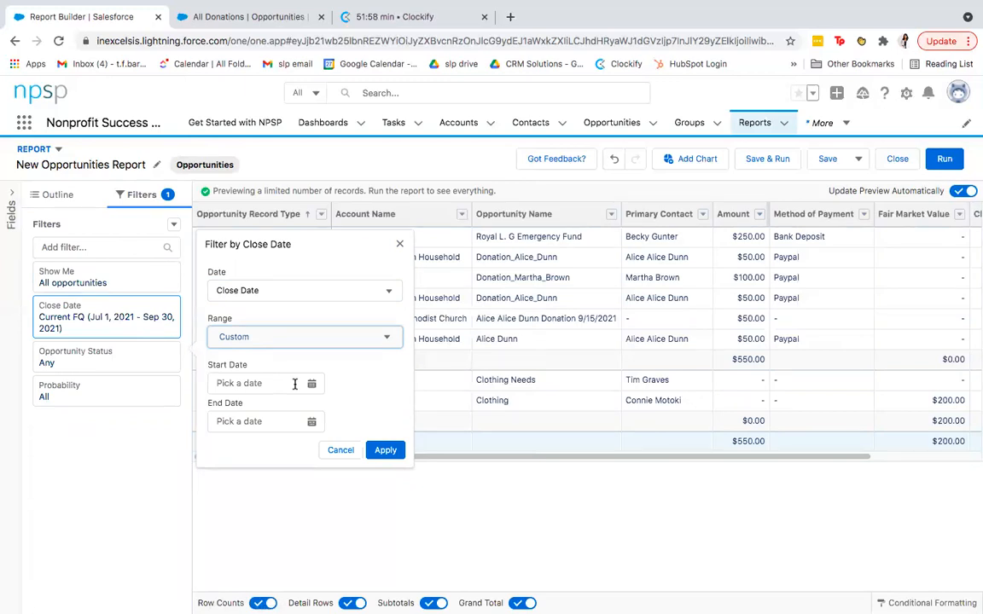
{"action": "left_click", "coordinate": [282, 342]}
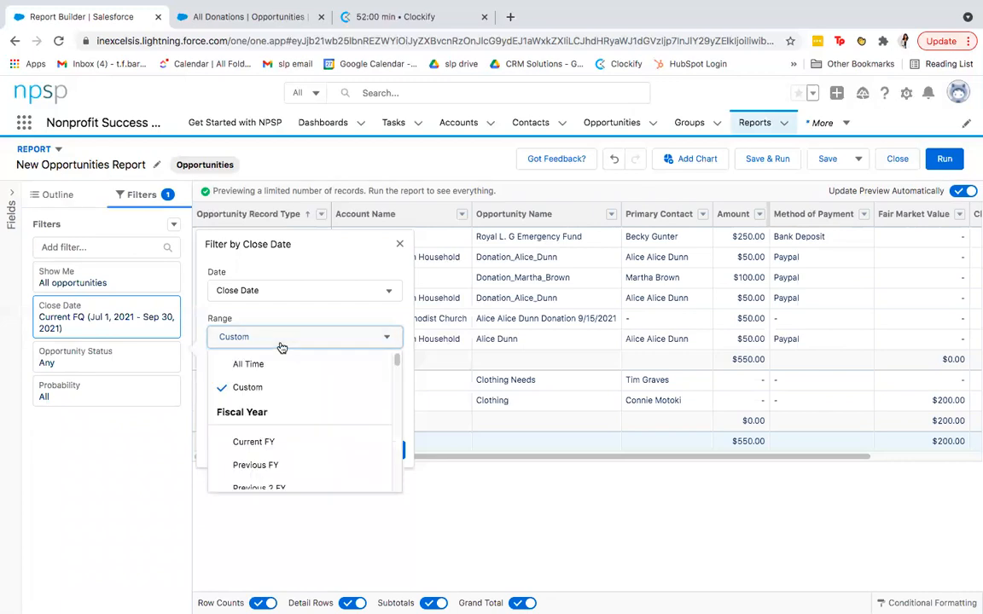
{"action": "left_click", "coordinate": [280, 362]}
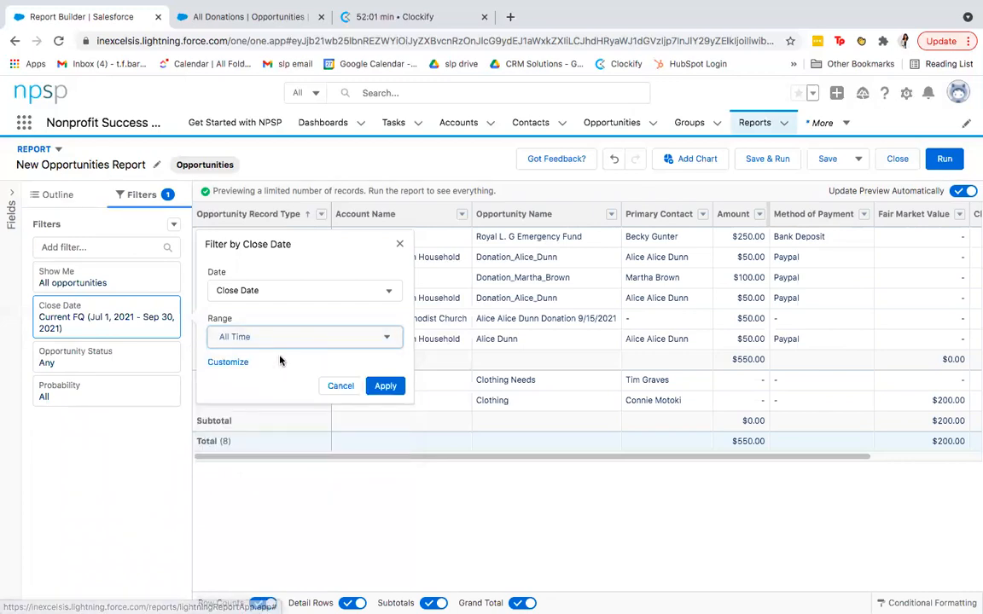
Set the Opportunity Status filter to Closed Won and run the report
{"action": "left_click", "coordinate": [154, 359]}
{"action": "left_click", "coordinate": [228, 364]}
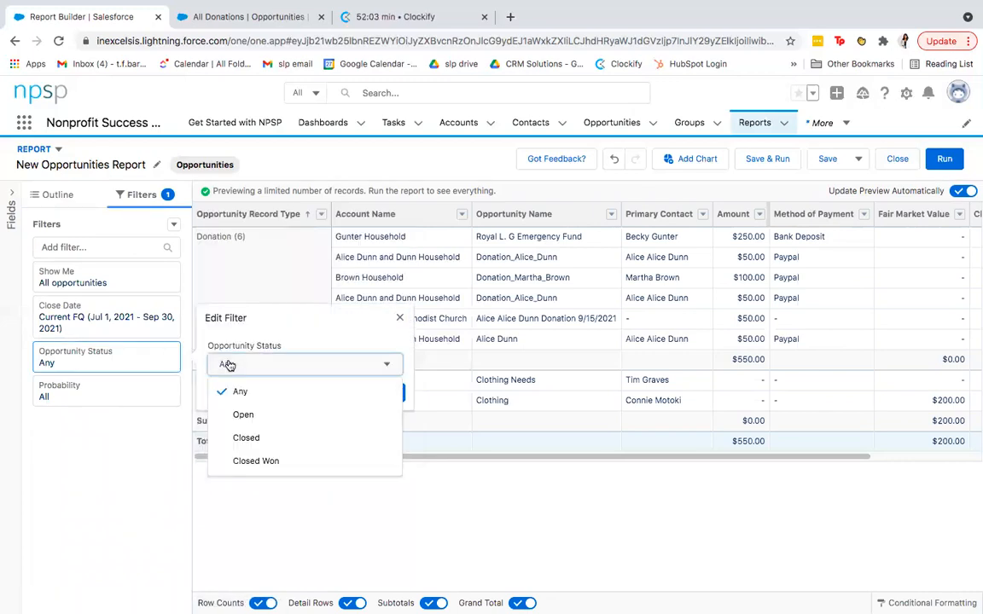
{"action": "left_click", "coordinate": [263, 461]}
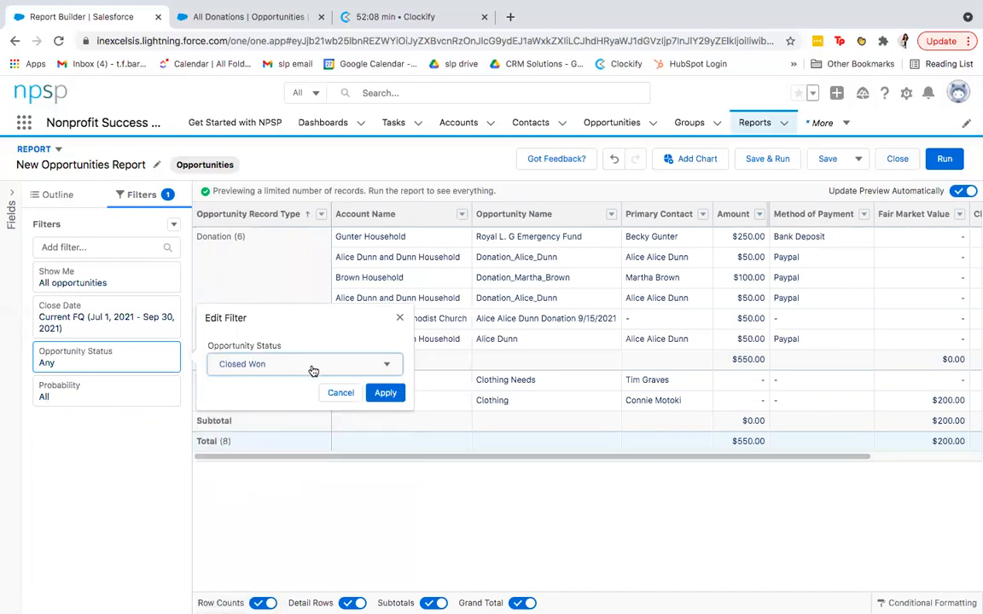
{"action": "left_click", "coordinate": [386, 394]}
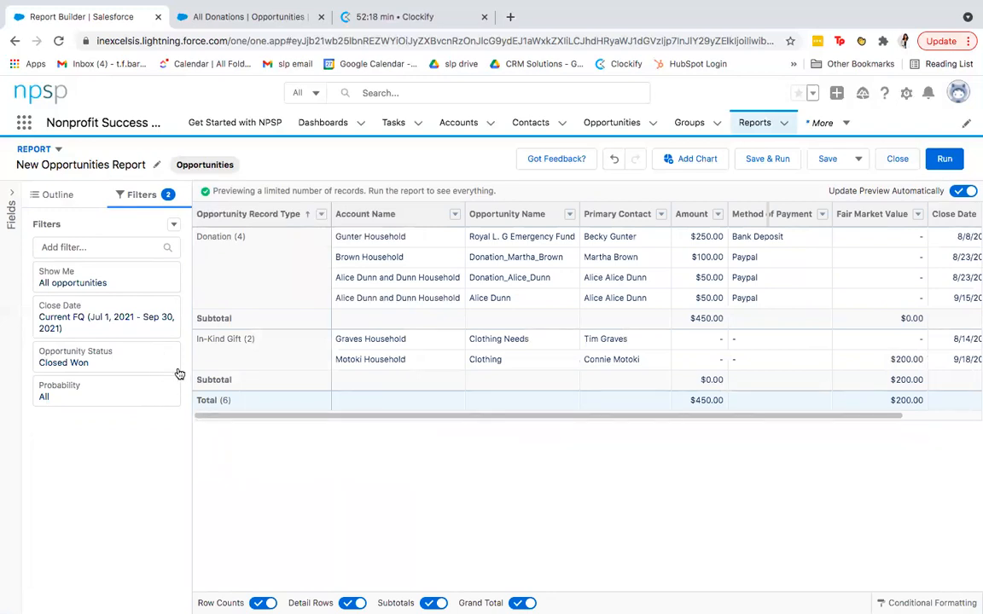
{"action": "left_click", "coordinate": [943, 159]}
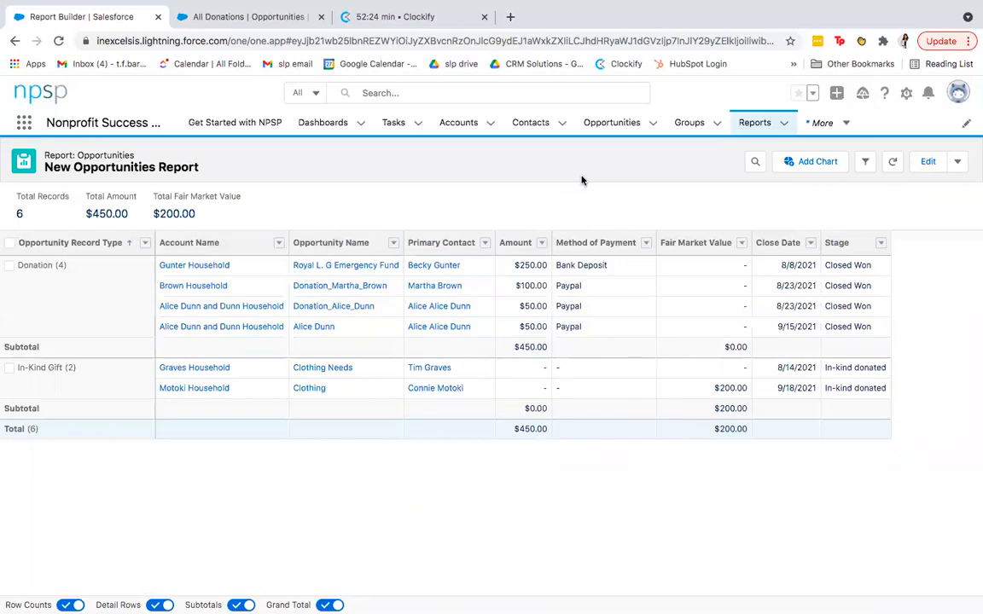
Reopen the report for editing and apply an All Time range to the Close Date filter
{"action": "left_click", "coordinate": [926, 164]}
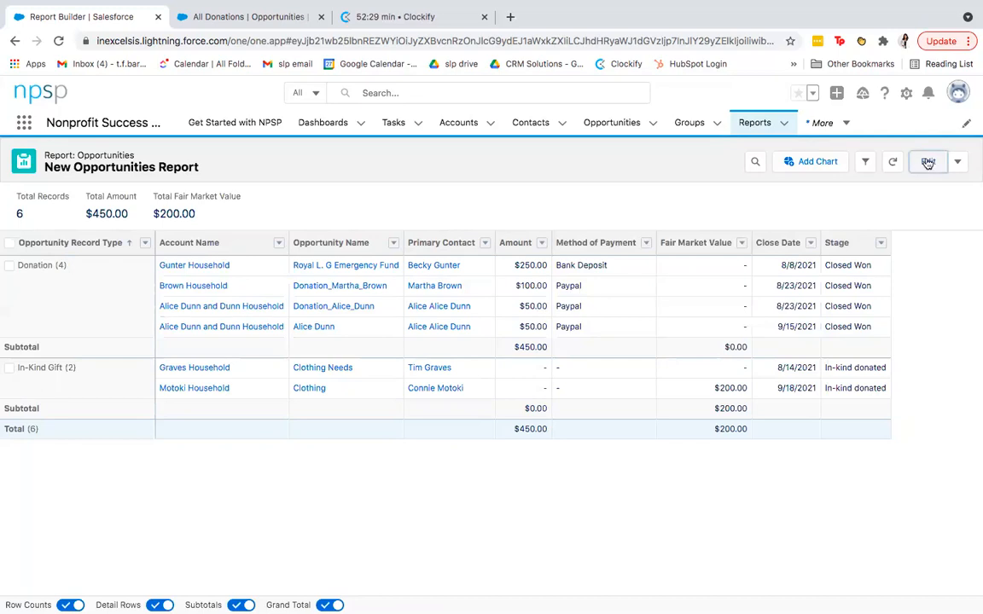
{"action": "left_click", "coordinate": [926, 164]}
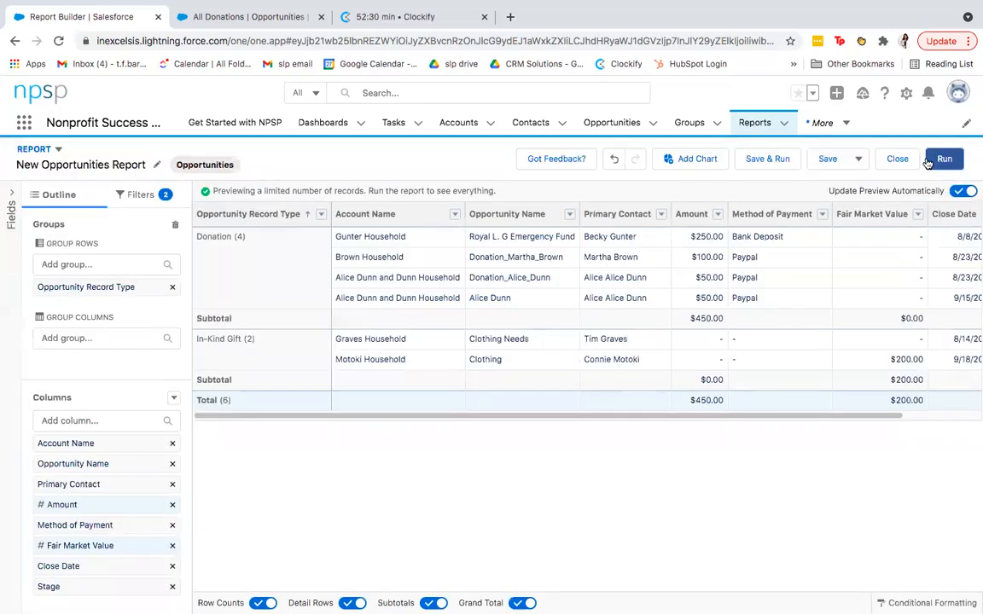
{"action": "left_click", "coordinate": [142, 195]}
{"action": "left_click", "coordinate": [137, 314]}
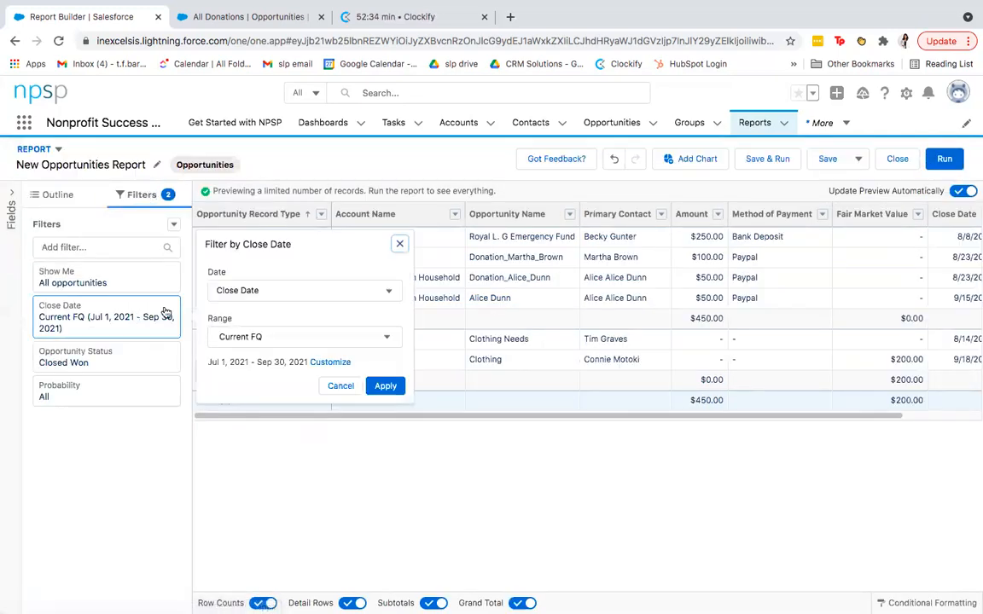
{"action": "left_click", "coordinate": [287, 341]}
{"action": "left_click", "coordinate": [282, 363]}
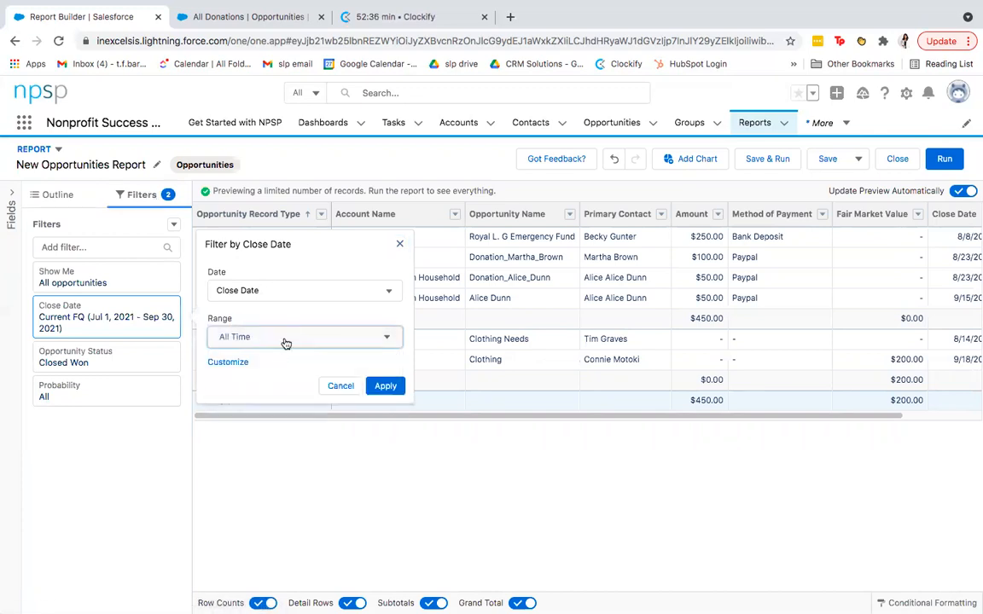
{"action": "left_click", "coordinate": [388, 386]}
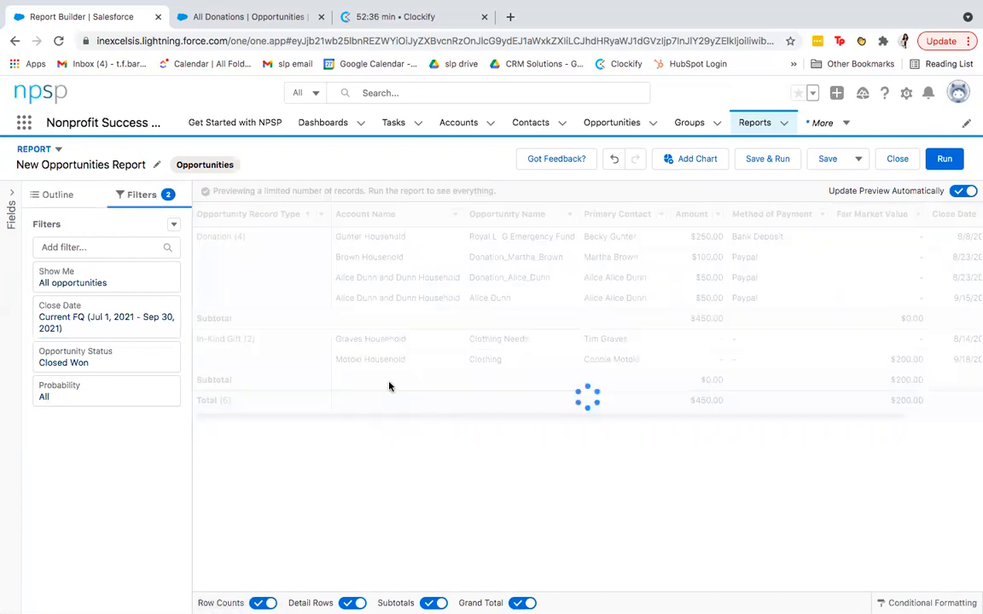
Run the report and review its rows down to the subtotals and grand total
{"action": "left_click", "coordinate": [945, 160]}
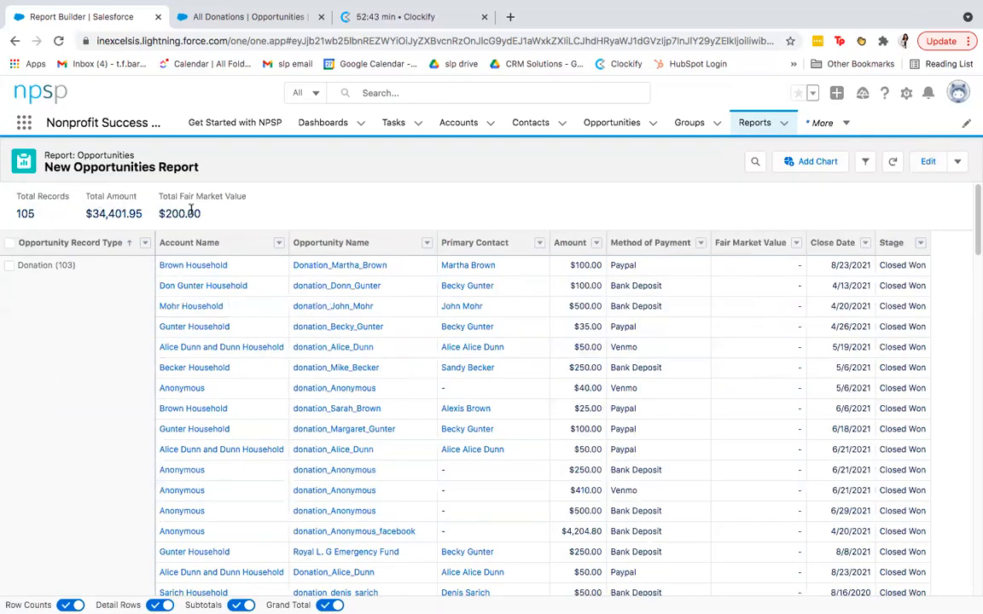
{"action": "scroll", "coordinate": [128, 401], "scroll_direction": "down", "scroll_amount": 5}
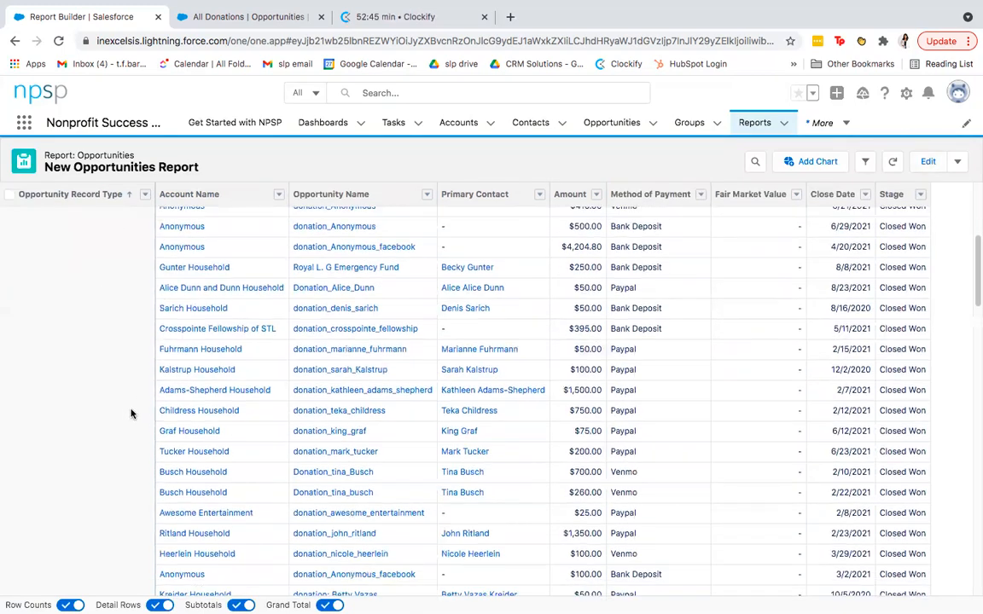
{"action": "scroll", "coordinate": [131, 413], "scroll_direction": "down", "scroll_amount": 15}
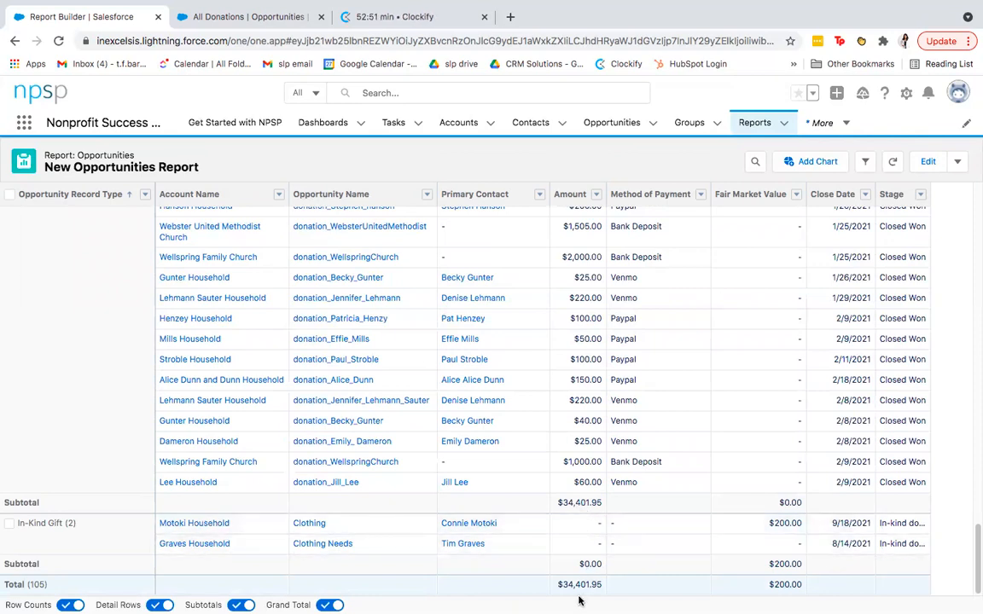
Edit the report again and add a cross filter showing Opportunities with GAU Allocations
{"action": "left_click", "coordinate": [929, 162]}
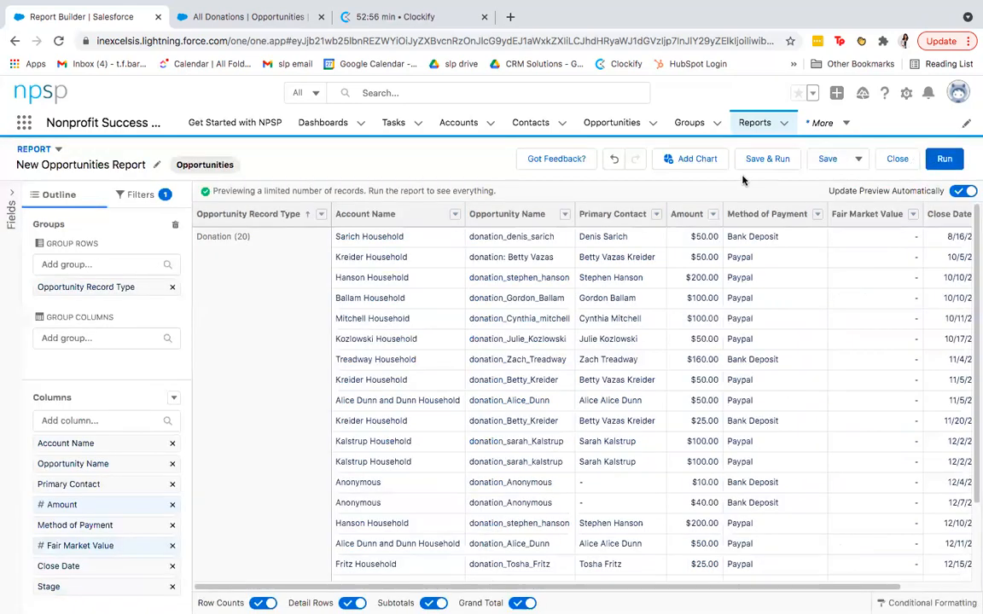
{"action": "left_click", "coordinate": [142, 195]}
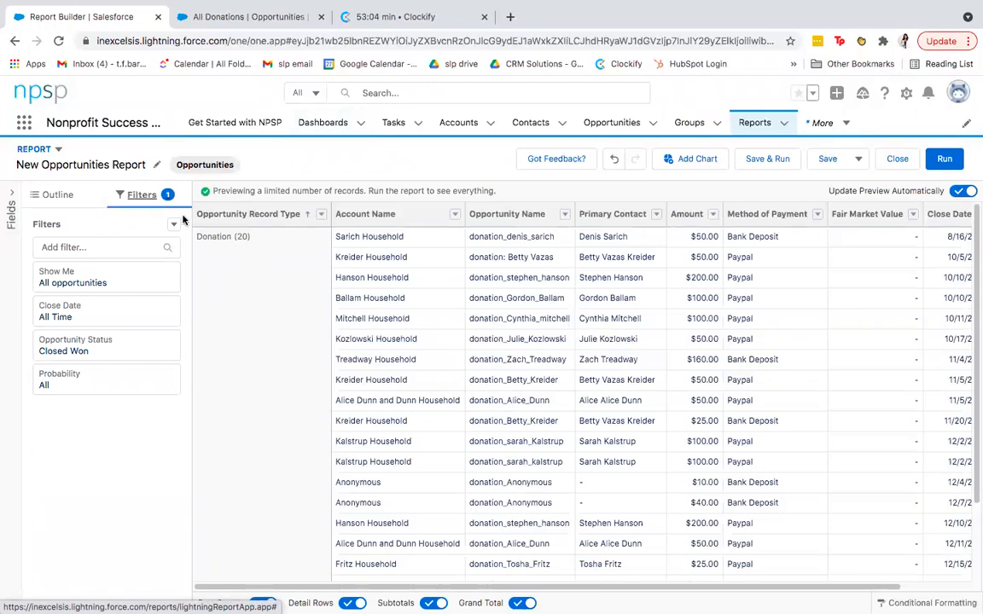
{"action": "left_click", "coordinate": [174, 224]}
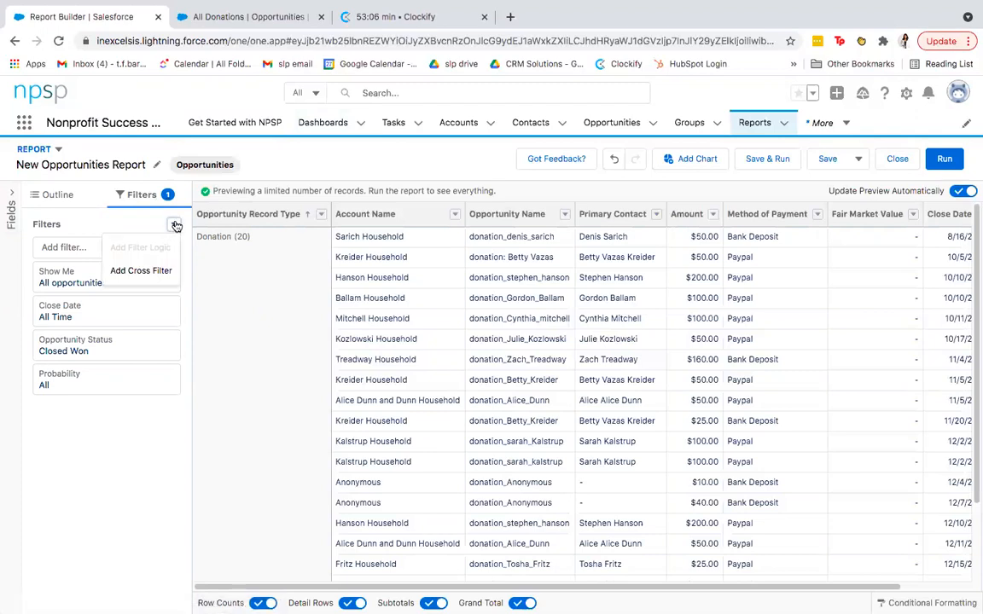
{"action": "left_click", "coordinate": [139, 272]}
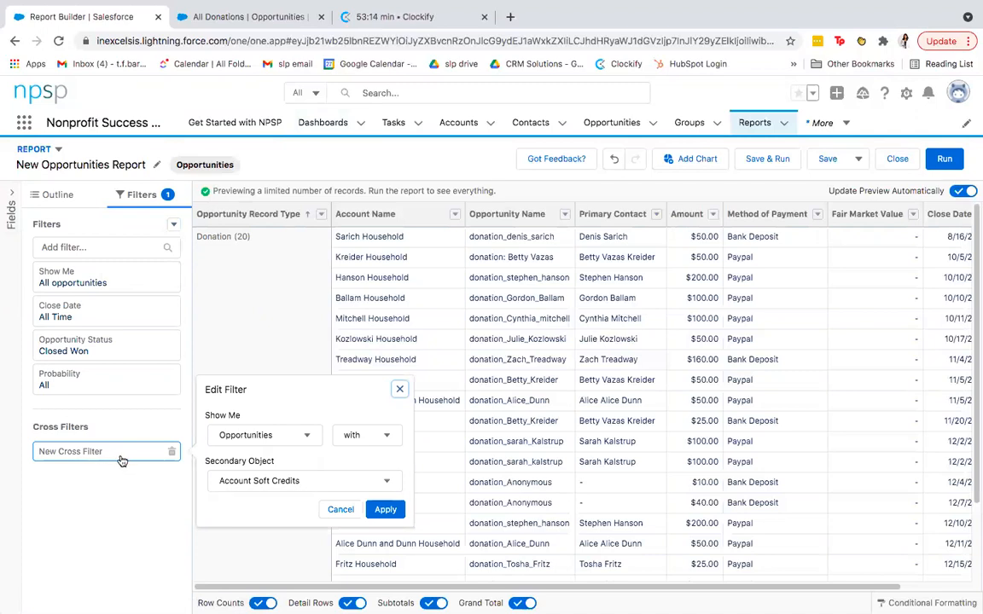
{"action": "left_click", "coordinate": [267, 436]}
{"action": "left_click", "coordinate": [259, 461]}
{"action": "left_click", "coordinate": [367, 436]}
{"action": "left_click", "coordinate": [386, 462]}
{"action": "left_click", "coordinate": [278, 483]}
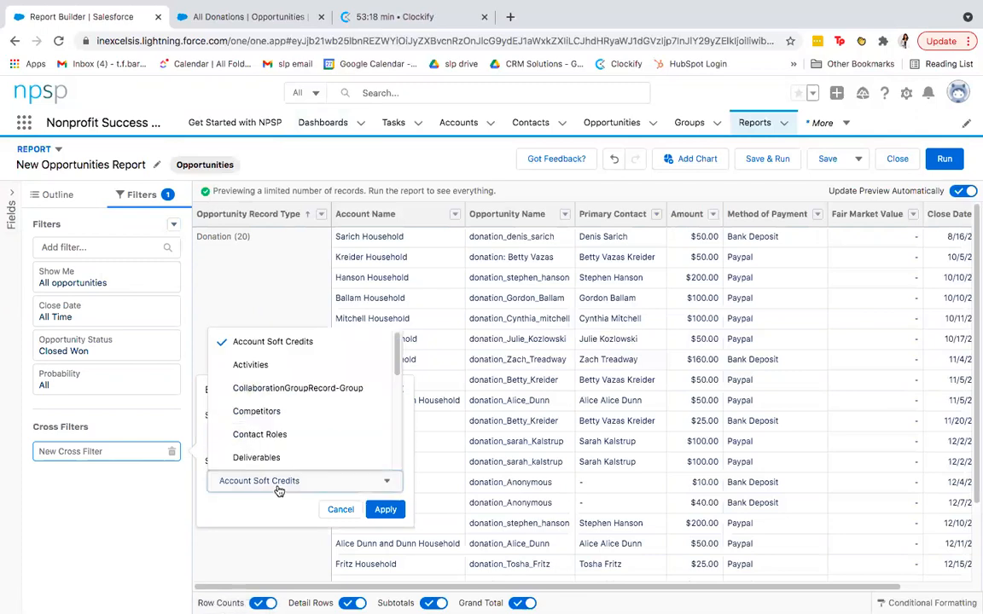
{"action": "scroll", "coordinate": [297, 418], "scroll_direction": "down", "scroll_amount": 3}
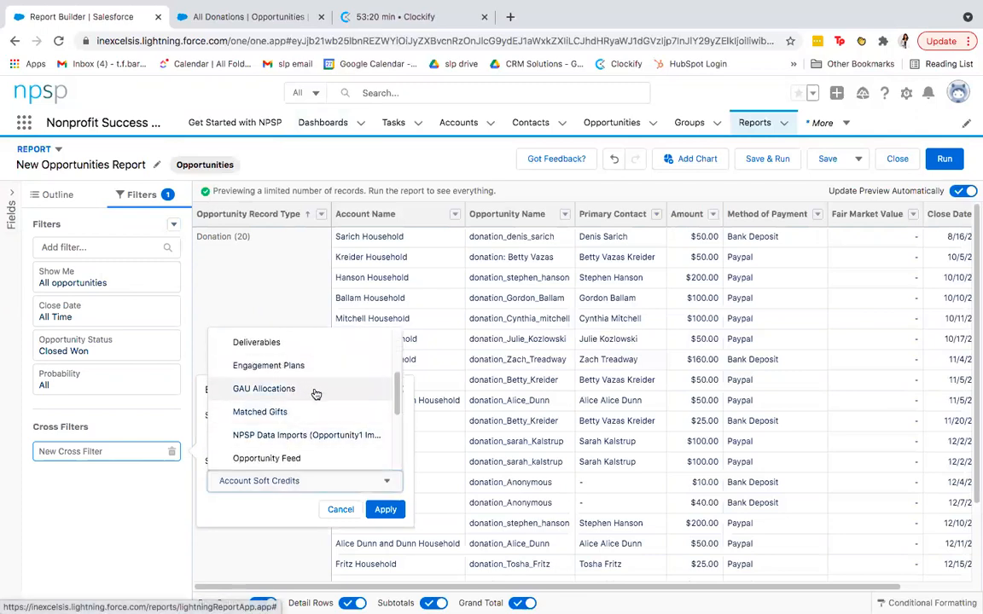
{"action": "left_click", "coordinate": [294, 390]}
{"action": "left_click", "coordinate": [388, 511]}
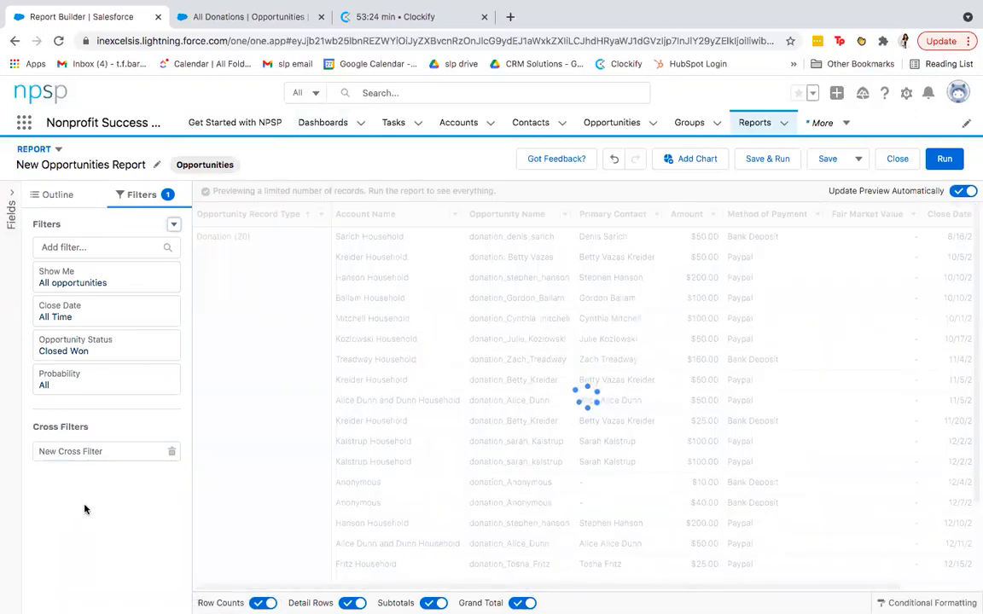
Add a GAU Allocations filter for General Accounting Unit equals Community Outreach to the cross filter and run the report
{"action": "left_click", "coordinate": [122, 483]}
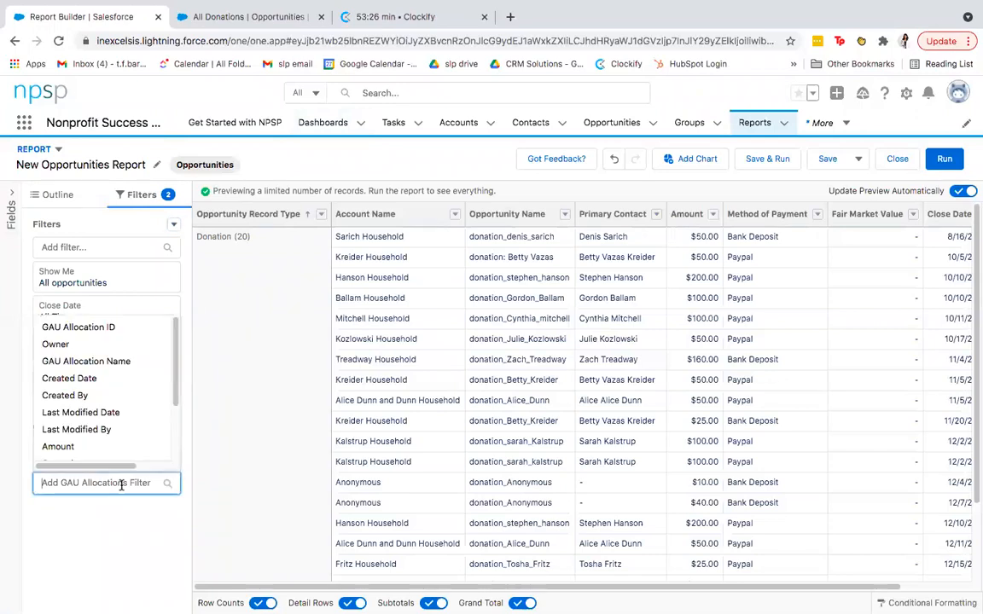
{"action": "scroll", "coordinate": [137, 399], "scroll_direction": "down", "scroll_amount": 2}
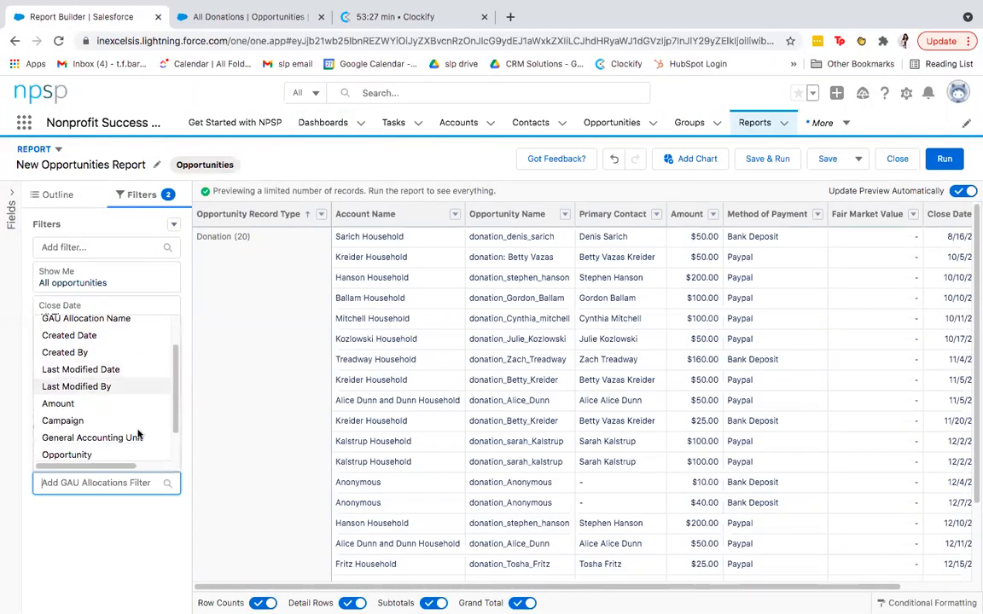
{"action": "left_click", "coordinate": [136, 437]}
{"action": "left_click", "coordinate": [260, 500]}
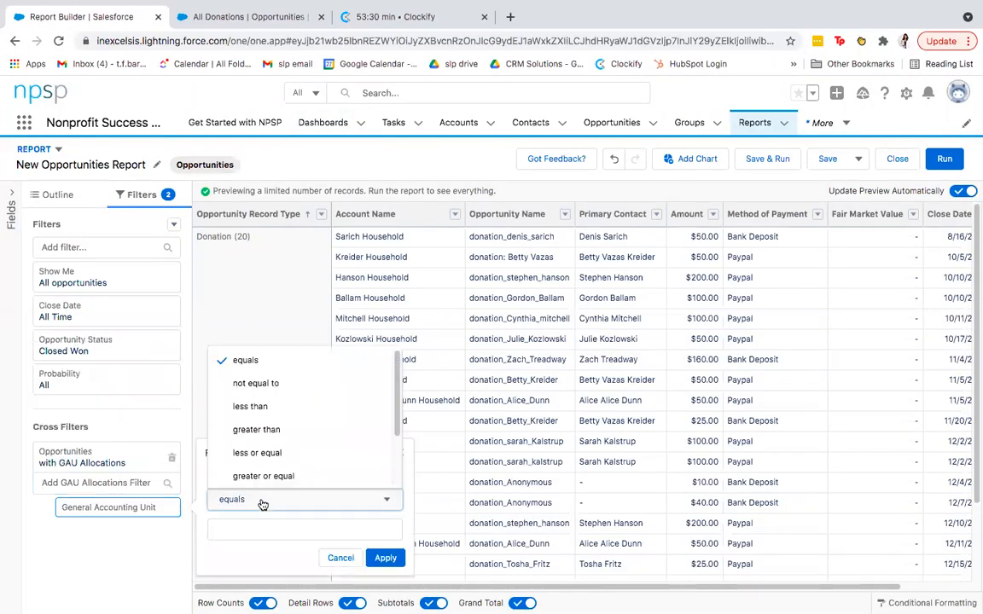
{"action": "left_click", "coordinate": [245, 360]}
{"action": "left_click", "coordinate": [224, 530]}
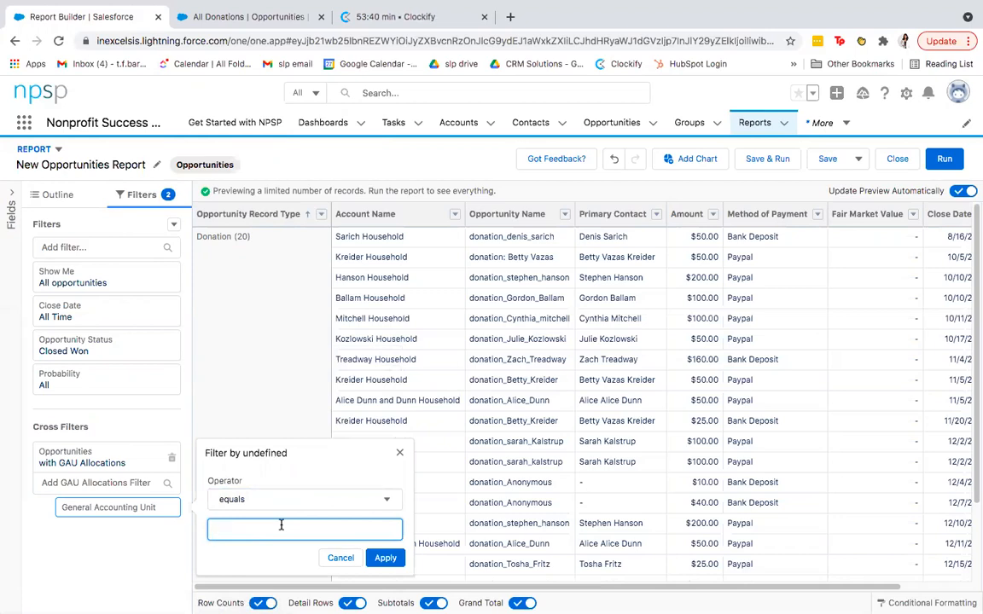
{"action": "type", "text": "Community Outreach"}
{"action": "left_click", "coordinate": [387, 558]}
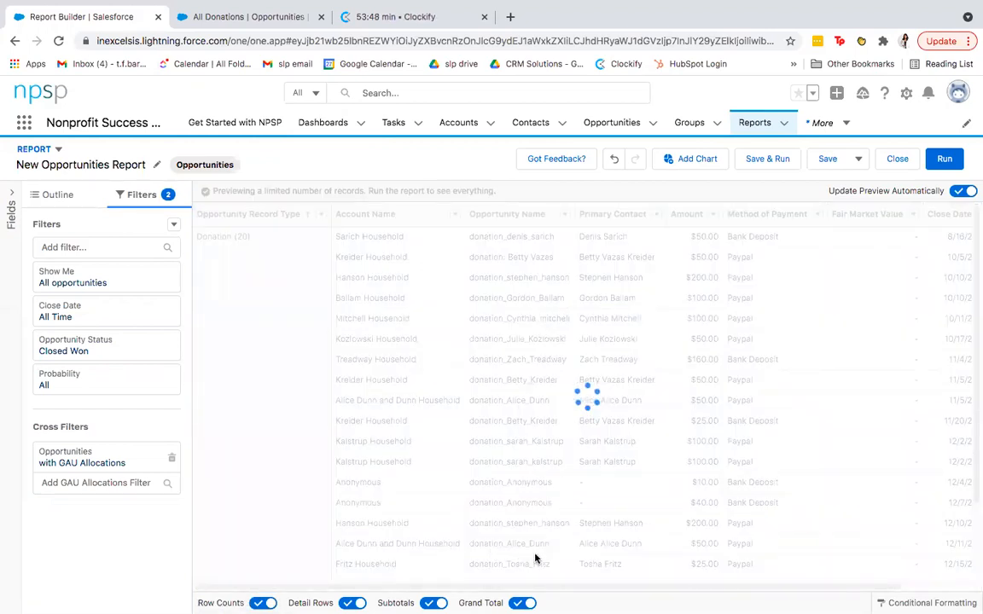
{"action": "left_click", "coordinate": [943, 158]}
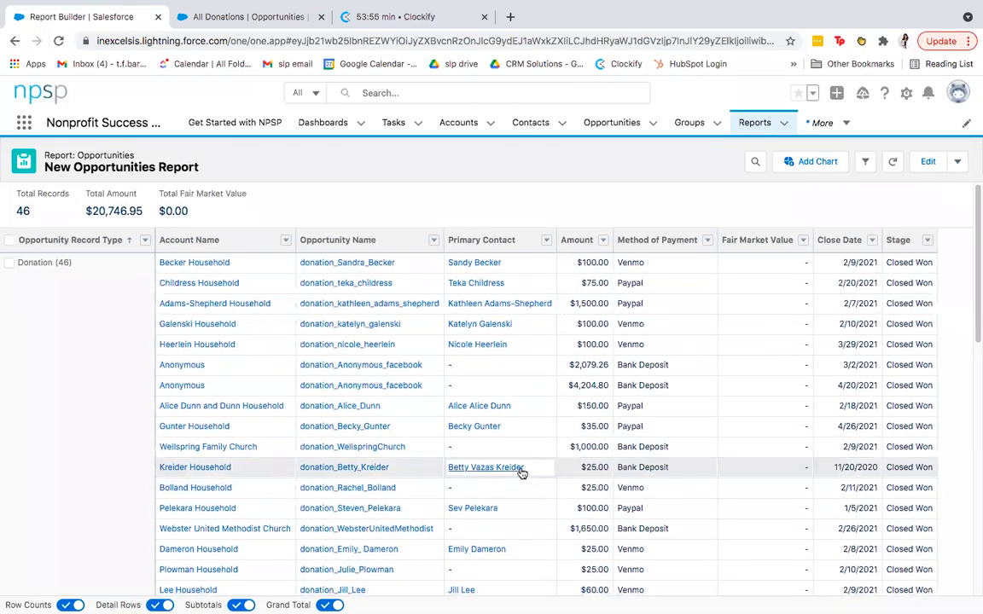
Start saving the Community Outreach donations report and name it "Opportunities GAU: Community outreach"
{"action": "scroll", "coordinate": [535, 476], "scroll_direction": "down", "scroll_amount": 10}
{"action": "scroll", "coordinate": [537, 476], "scroll_direction": "up", "scroll_amount": 10}
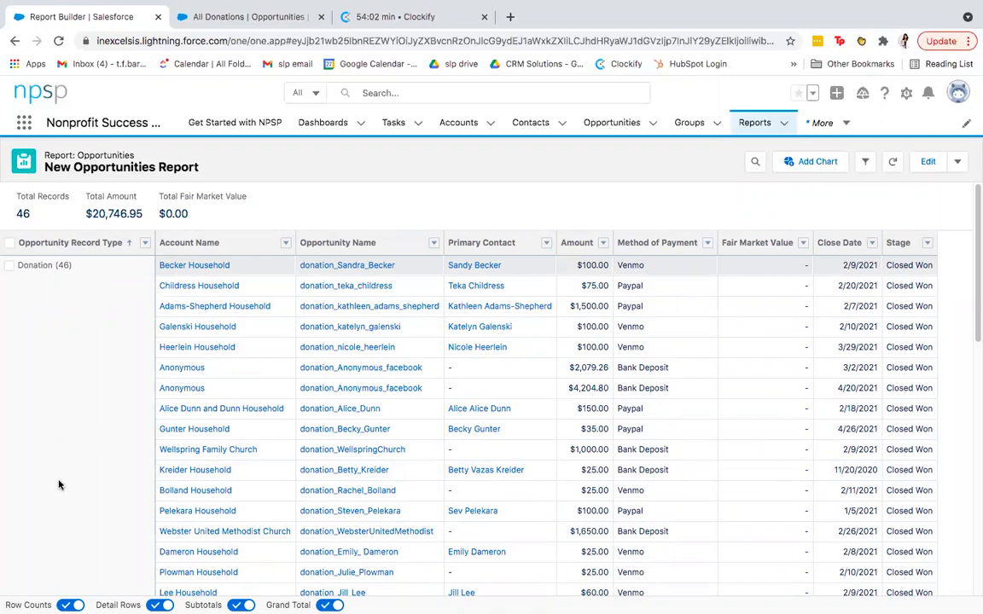
{"action": "scroll", "coordinate": [56, 478], "scroll_direction": "down", "scroll_amount": 10}
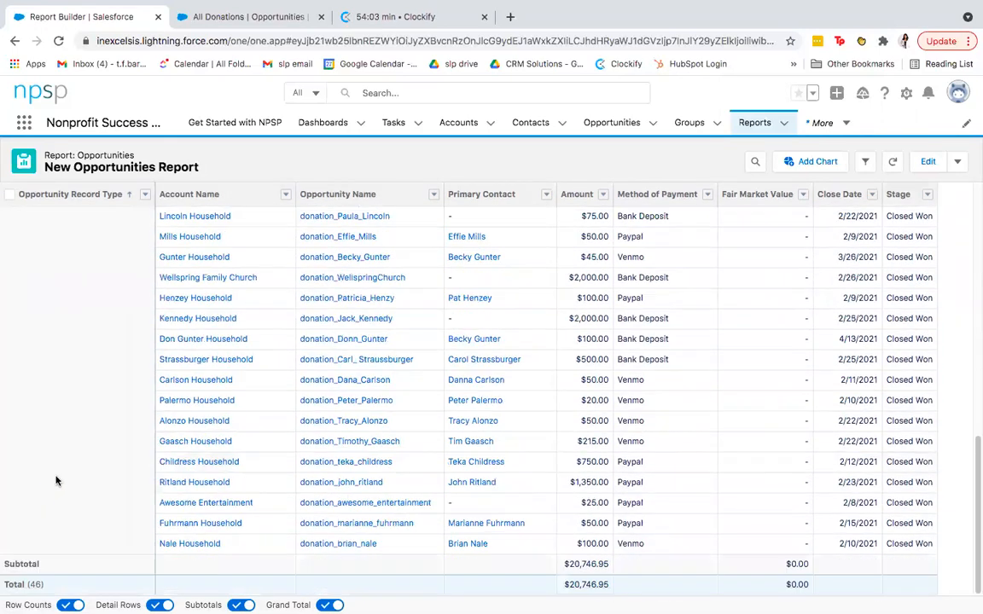
{"action": "left_click", "coordinate": [958, 163]}
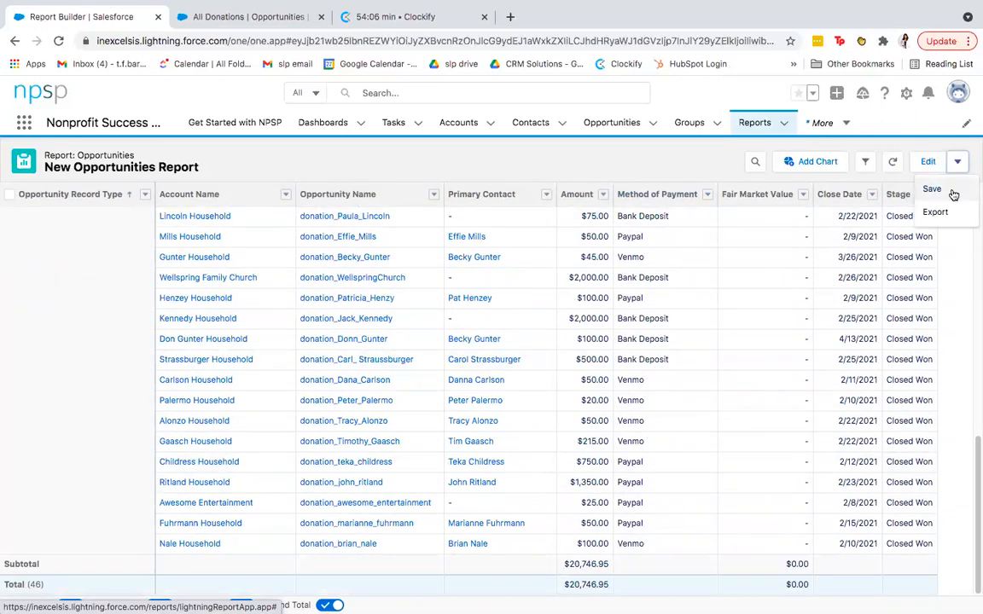
{"action": "left_click", "coordinate": [932, 189]}
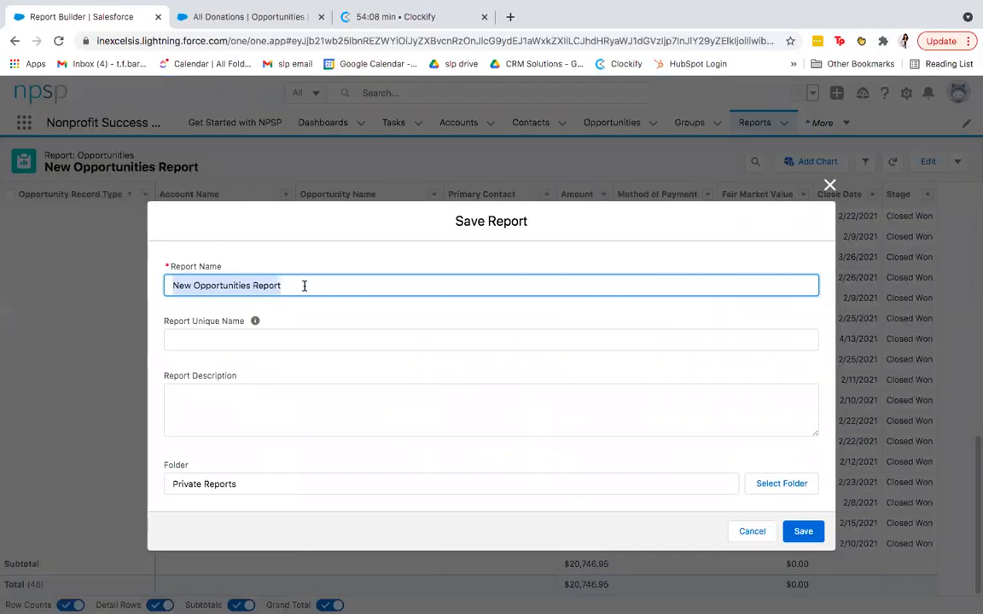
{"action": "left_click", "coordinate": [354, 278]}
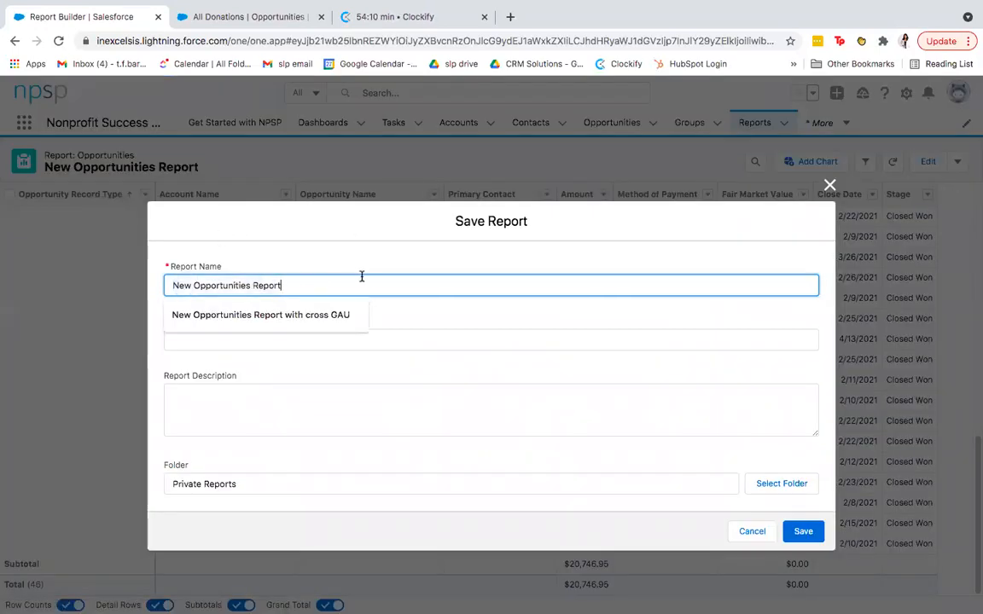
{"action": "key", "text": "BackSpace"}
{"action": "key", "text": "BackSpace"}
{"action": "key", "text": "BackSpace"}
{"action": "key", "text": "BackSpace"}
{"action": "key", "text": "BackSpace"}
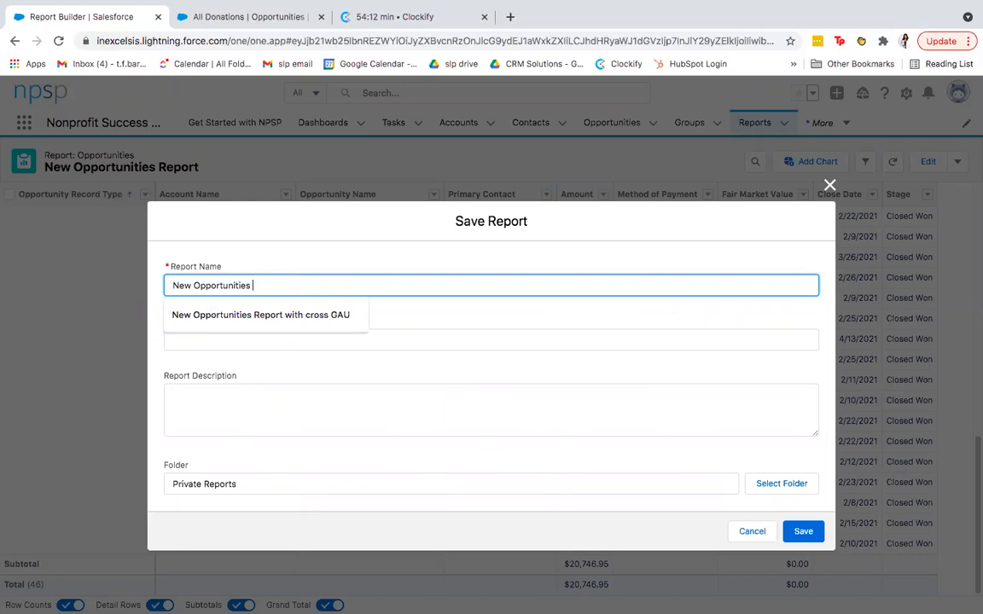
{"action": "type", "text": "GAU"}
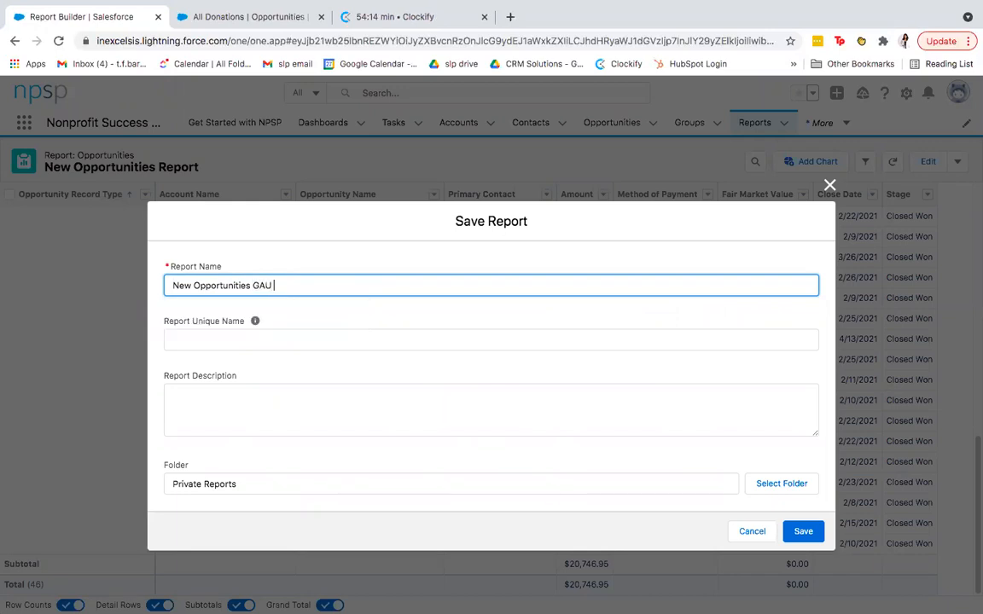
{"action": "double_click", "coordinate": [175, 286]}
{"action": "key", "text": "BackSpace"}
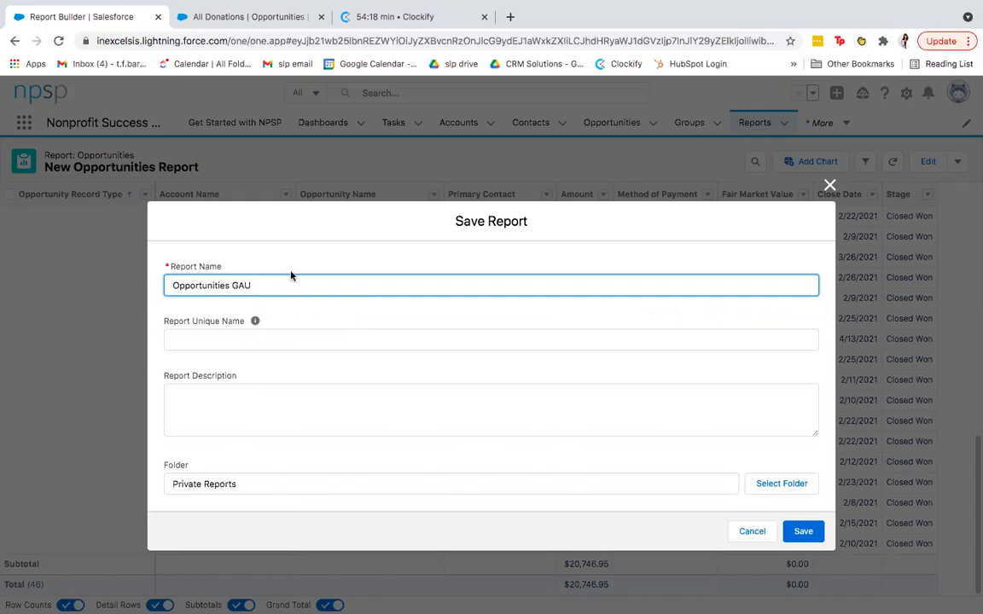
{"action": "type", "text": "Communit"}
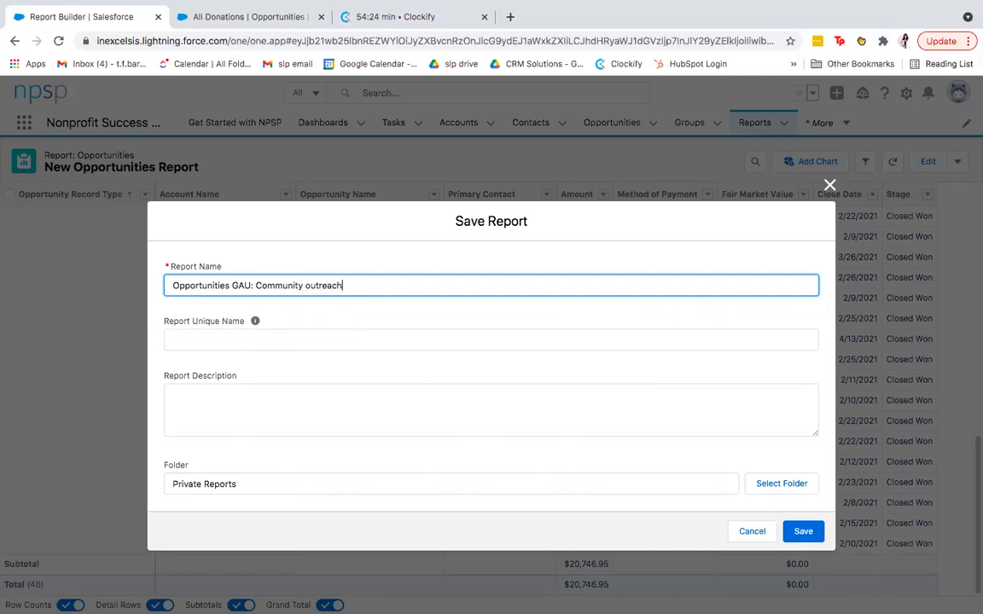
{"action": "type", "text": "y outreach"}
{"action": "left_click", "coordinate": [219, 415]}
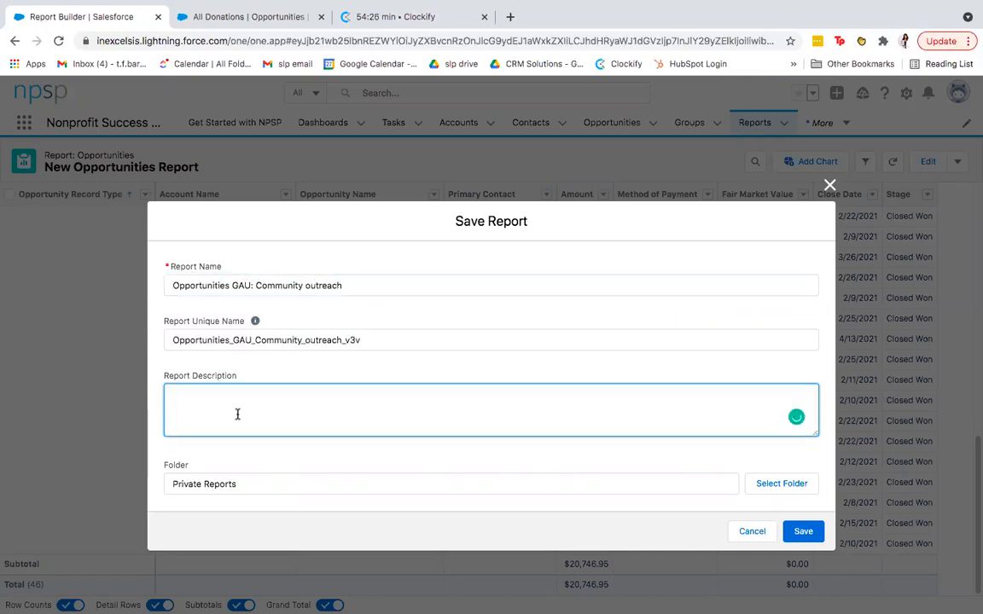
Choose the "Financials: new donations" folder for the report and save it
{"action": "left_click", "coordinate": [310, 479]}
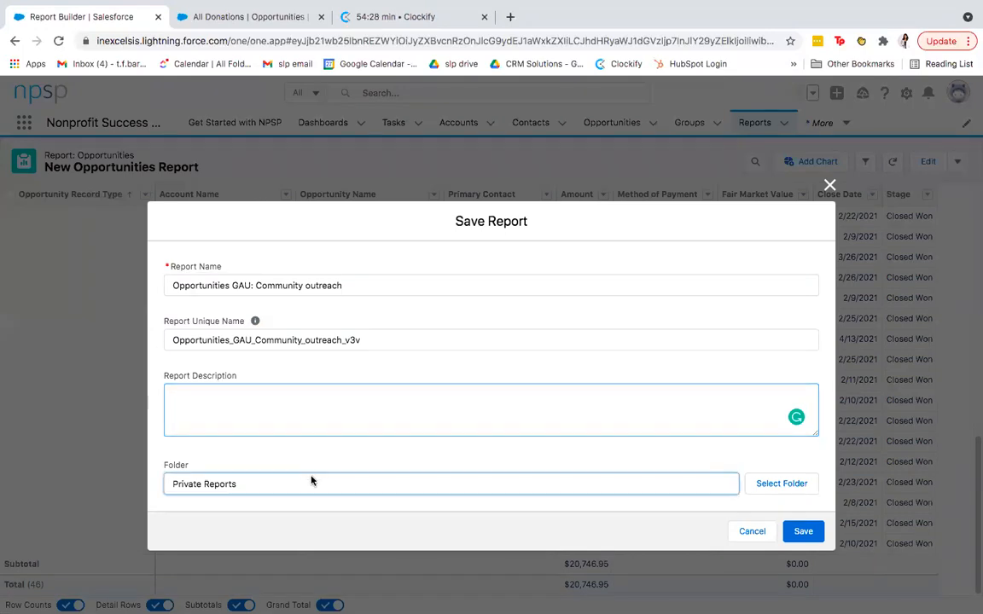
{"action": "left_click", "coordinate": [764, 484]}
{"action": "left_click", "coordinate": [384, 240]}
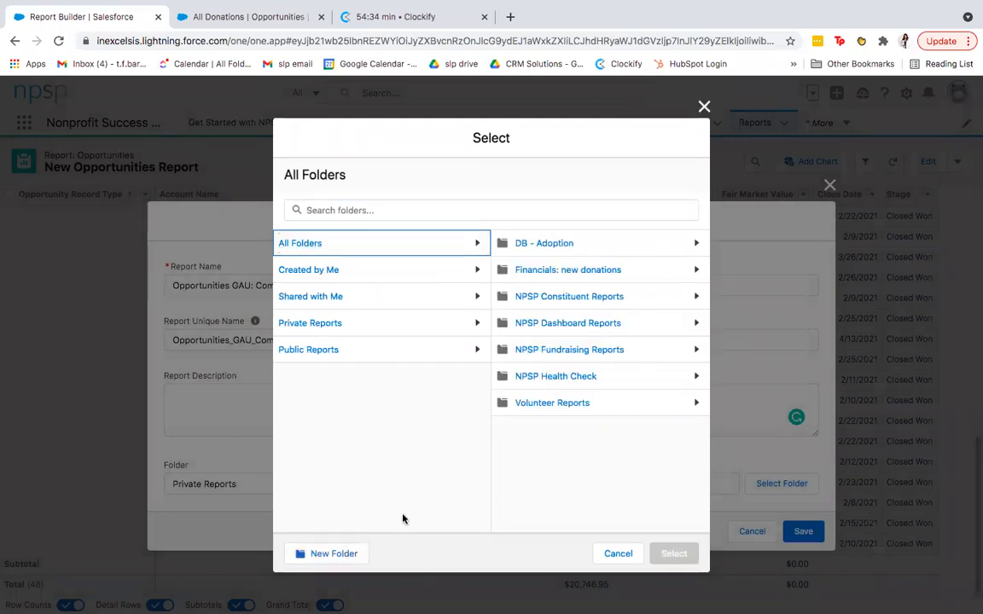
{"action": "left_click", "coordinate": [637, 273]}
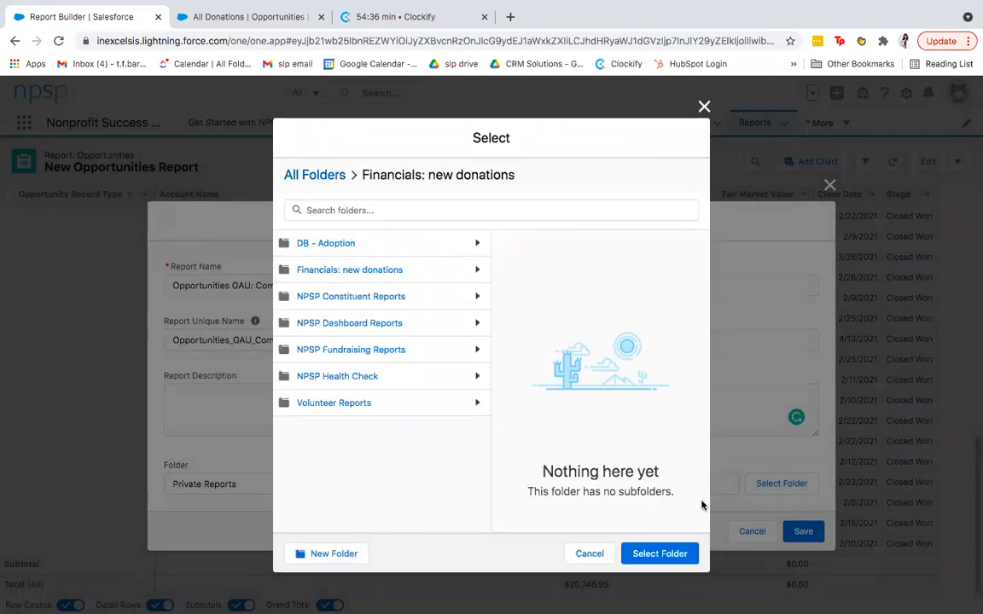
{"action": "left_click", "coordinate": [694, 555]}
{"action": "left_click", "coordinate": [800, 532]}
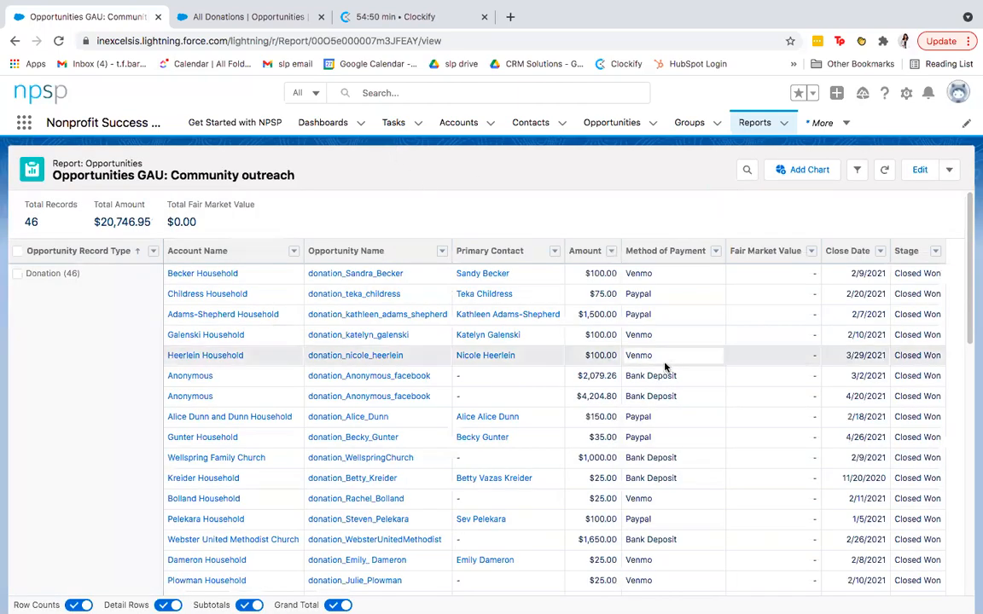
Reopen the saved "Opportunities GAU: Community outreach" report from the recent reports for editing
{"action": "left_click", "coordinate": [762, 124]}
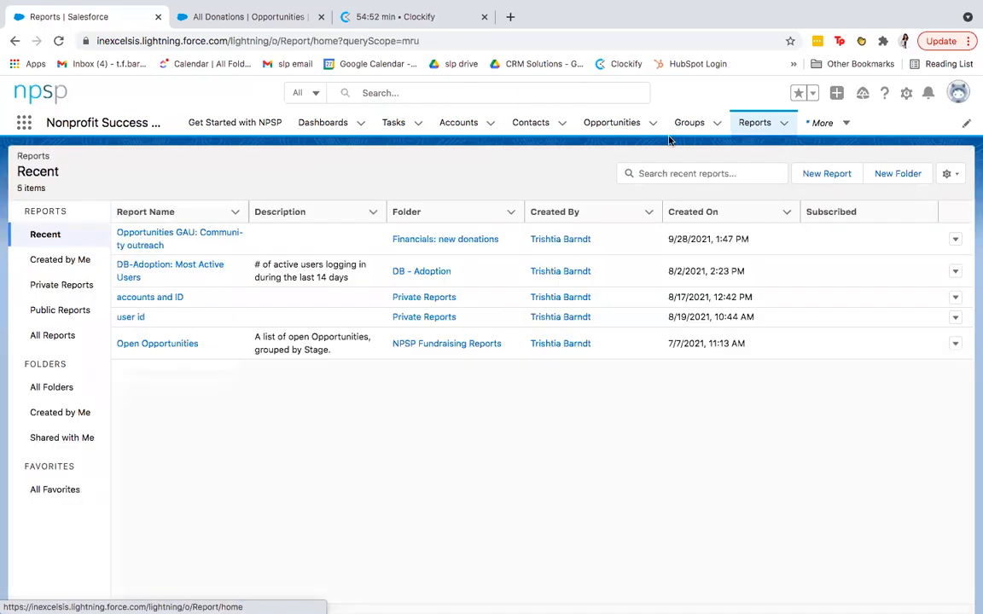
{"action": "left_click", "coordinate": [196, 238]}
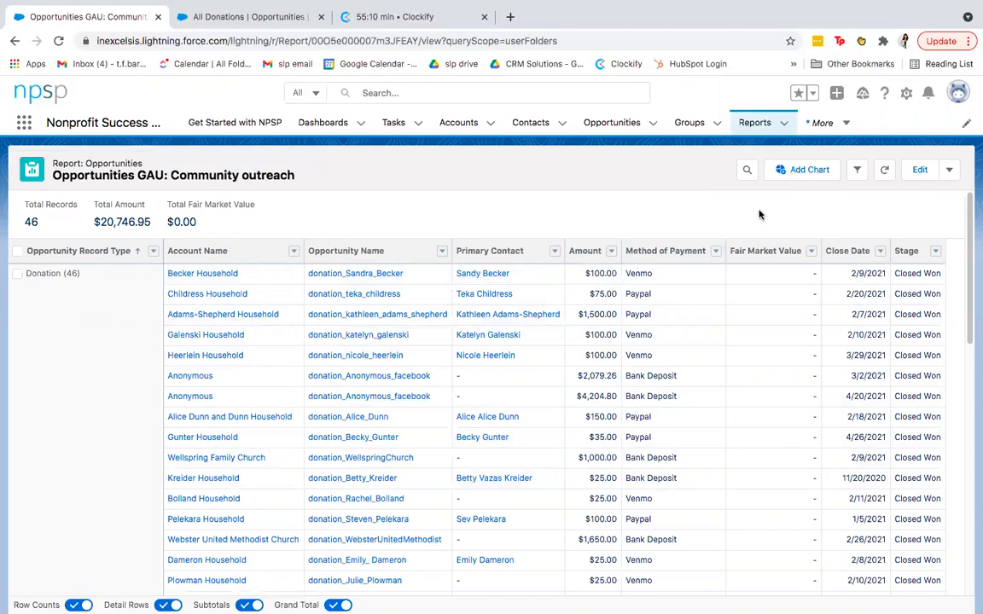
{"action": "left_click", "coordinate": [909, 171]}
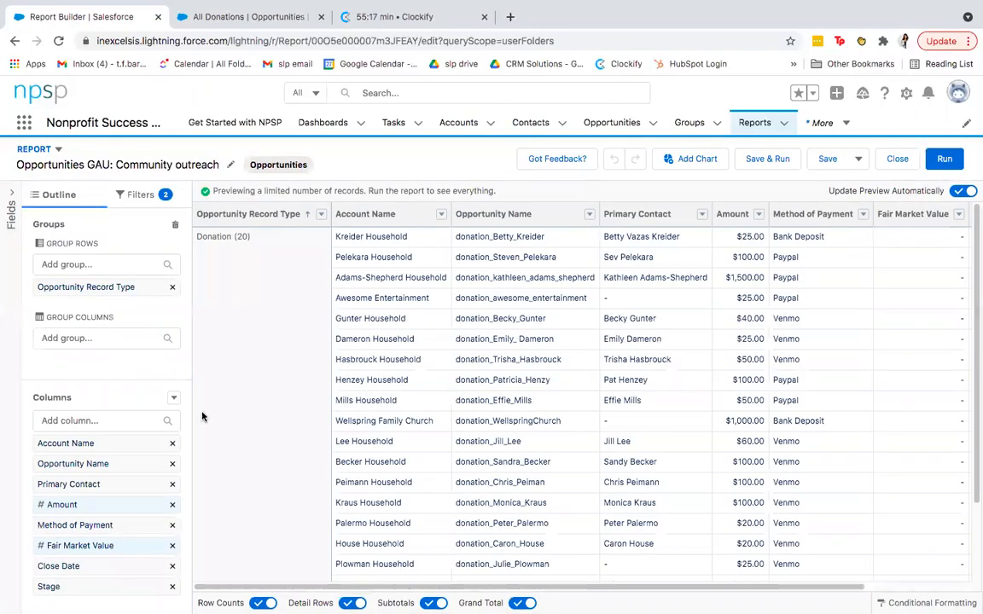
Try a Custom range on the Close Date filter, restore All Time and apply it
{"action": "left_click", "coordinate": [121, 191]}
{"action": "left_click", "coordinate": [115, 317]}
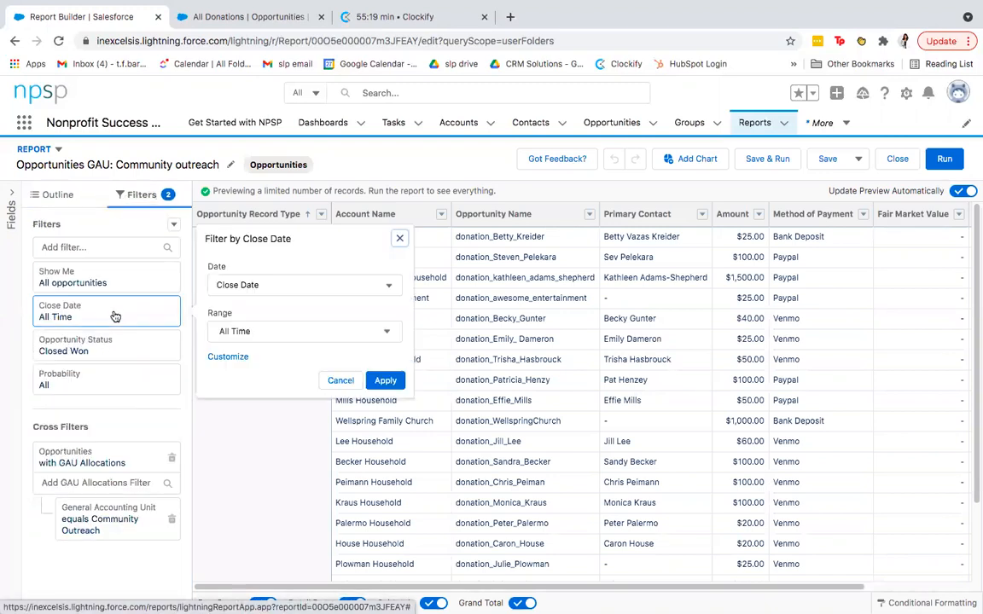
{"action": "left_click", "coordinate": [228, 334]}
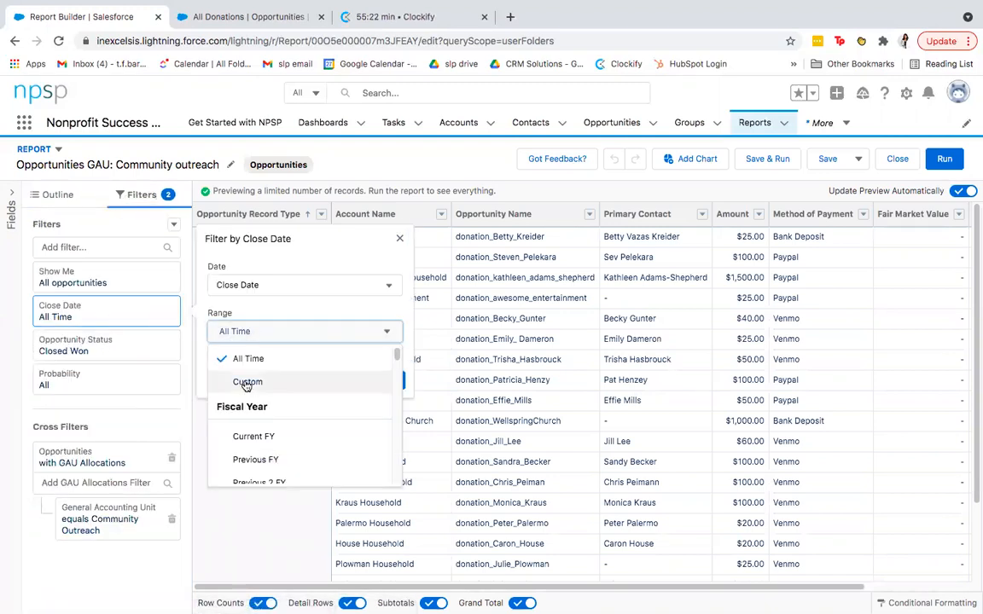
{"action": "left_click", "coordinate": [247, 381]}
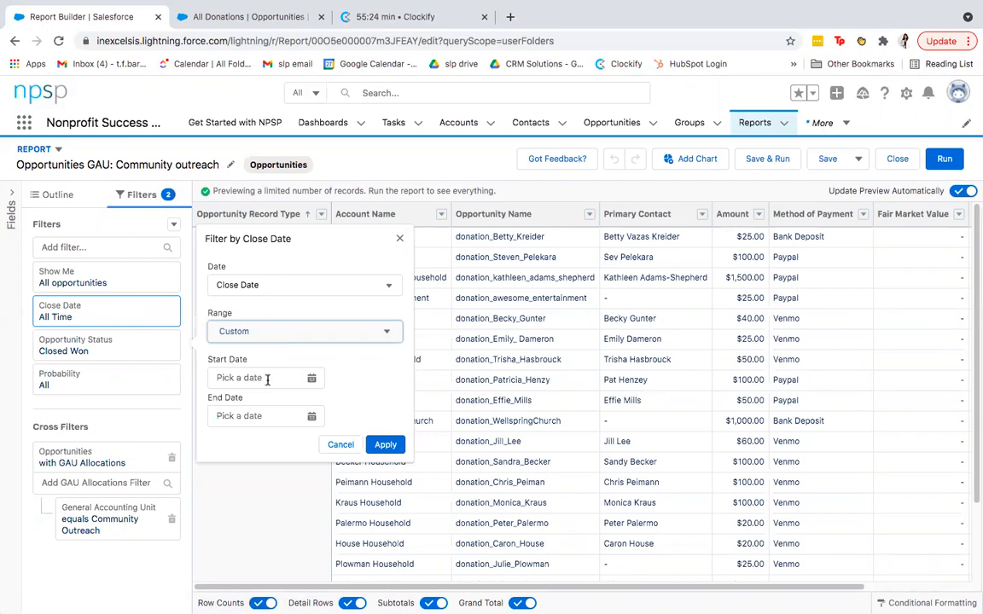
{"action": "left_click", "coordinate": [280, 335]}
{"action": "left_click", "coordinate": [272, 355]}
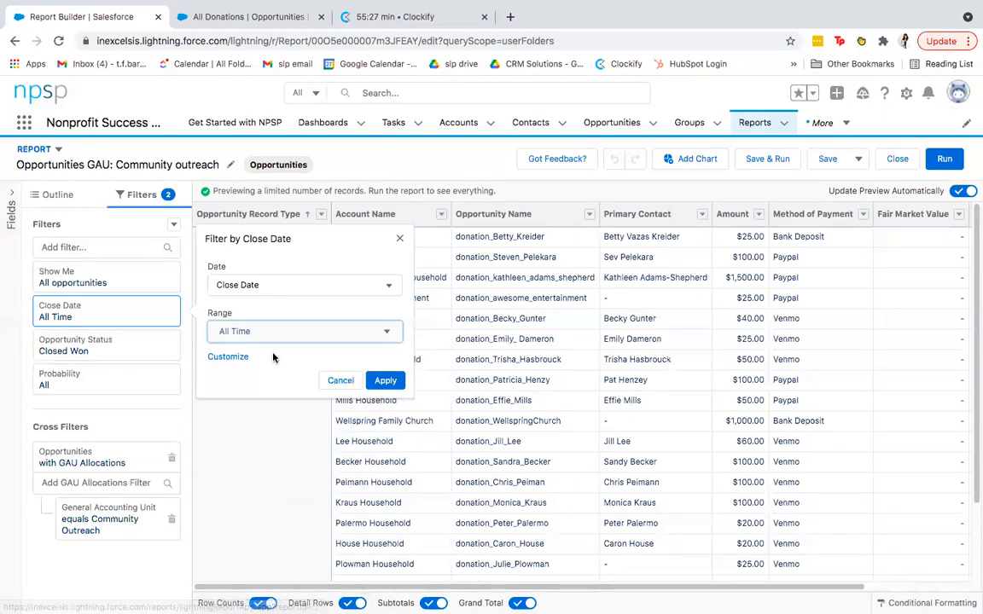
{"action": "left_click", "coordinate": [385, 380]}
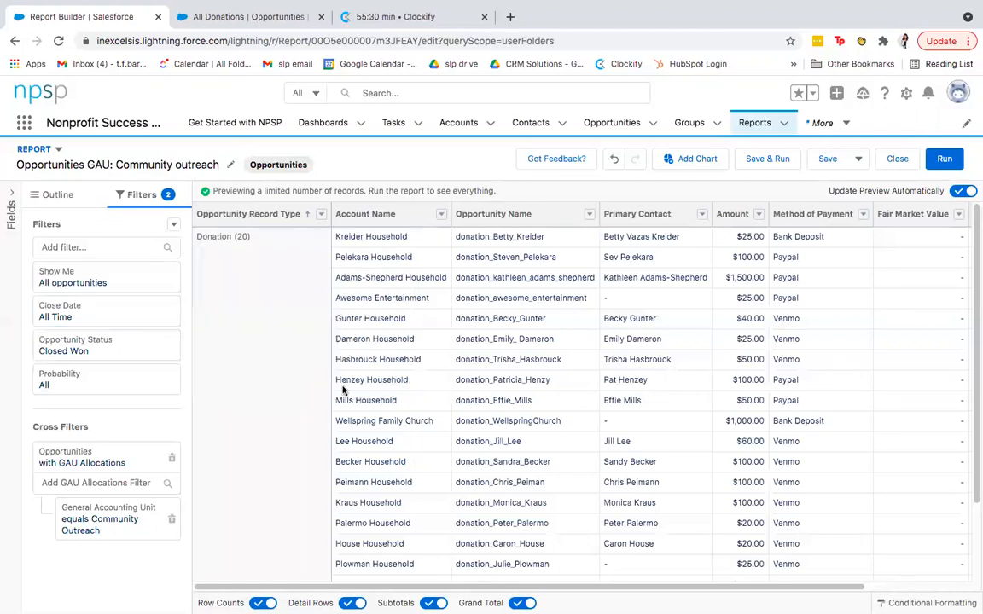
Run the Community outreach report and review its donation rows down to the subtotal
{"action": "left_click", "coordinate": [948, 161]}
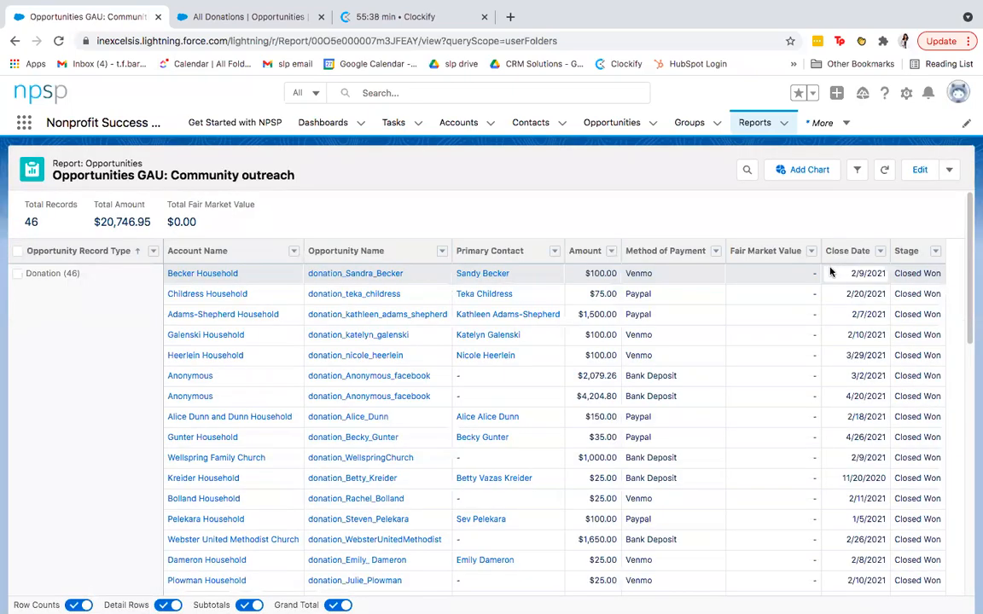
{"action": "scroll", "coordinate": [282, 396], "scroll_direction": "down", "scroll_amount": 3}
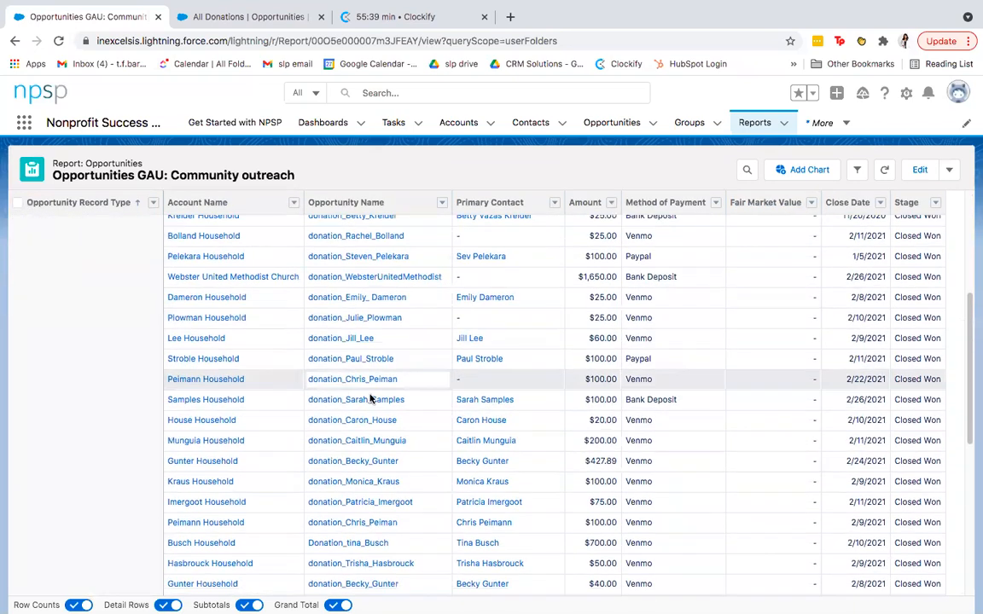
{"action": "scroll", "coordinate": [369, 399], "scroll_direction": "down", "scroll_amount": 5}
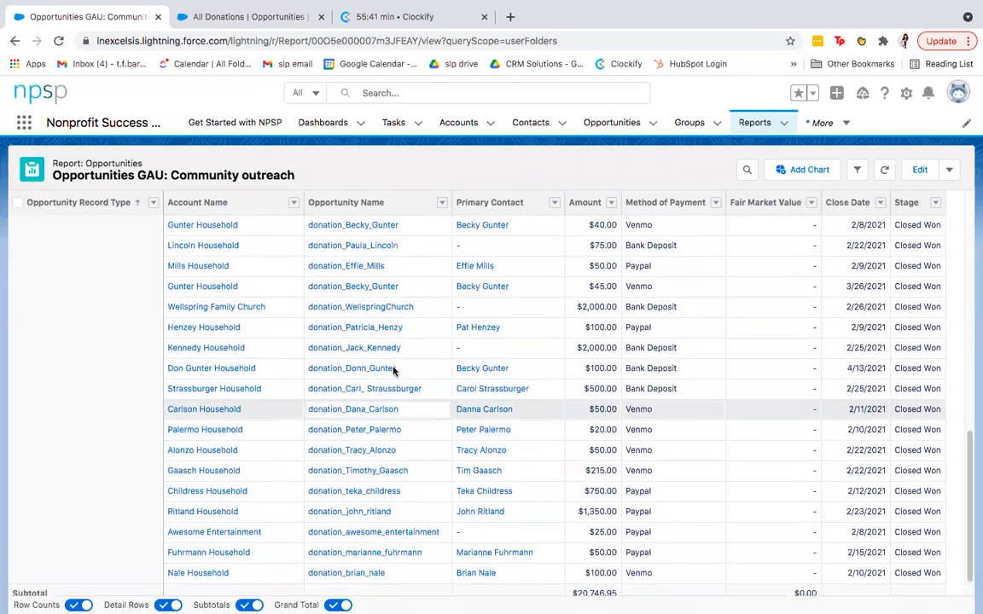
{"action": "scroll", "coordinate": [393, 370], "scroll_direction": "up", "scroll_amount": 8}
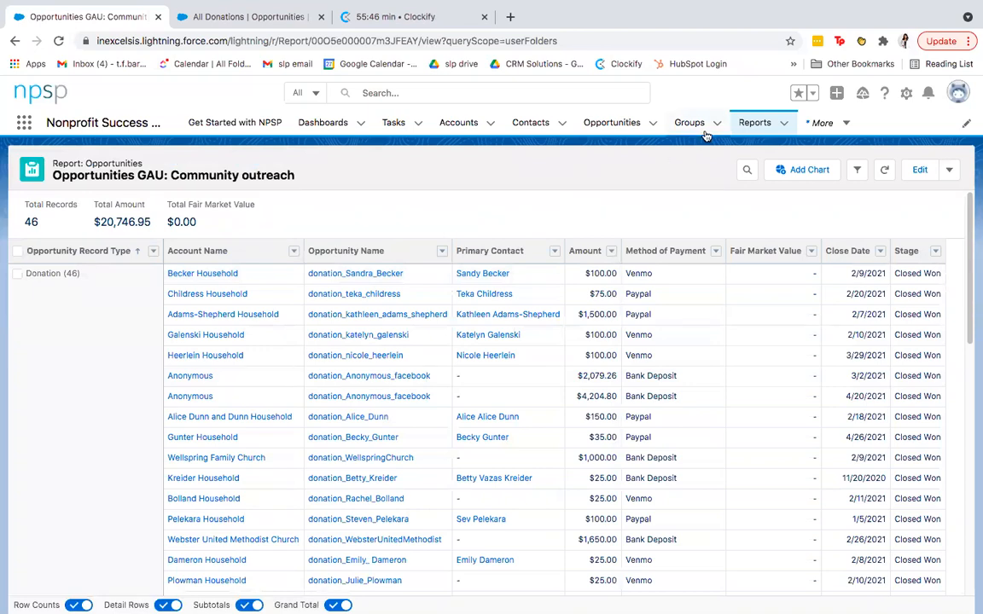
Create another new report using the Opportunities report type
{"action": "left_click", "coordinate": [752, 124]}
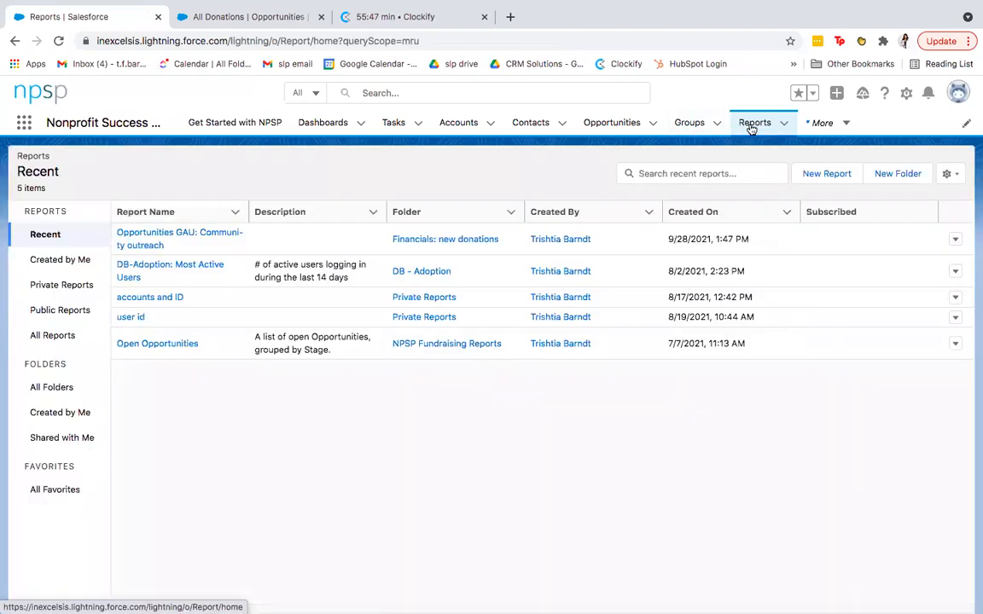
{"action": "left_click", "coordinate": [818, 173]}
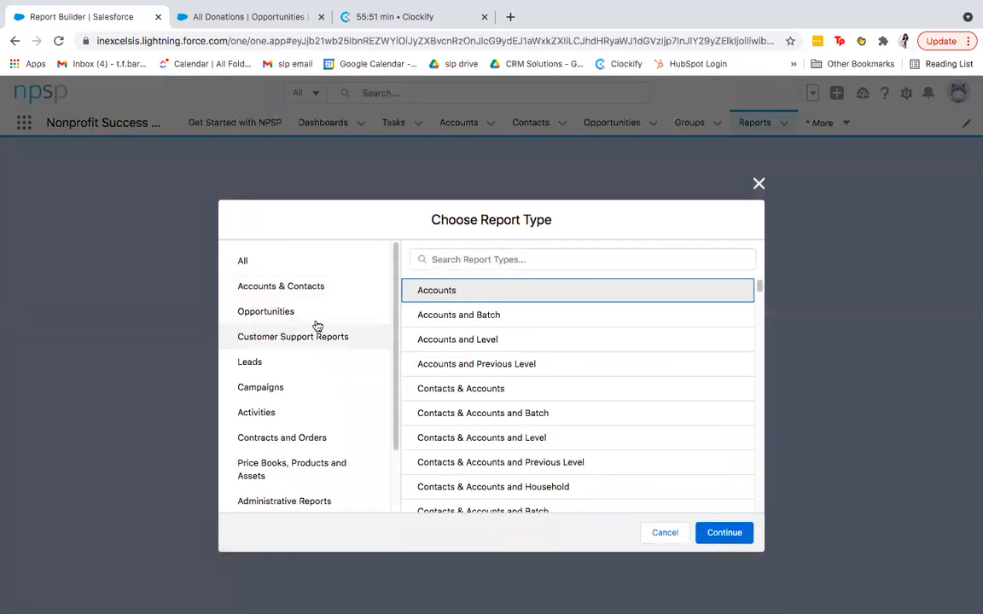
{"action": "left_click", "coordinate": [309, 314]}
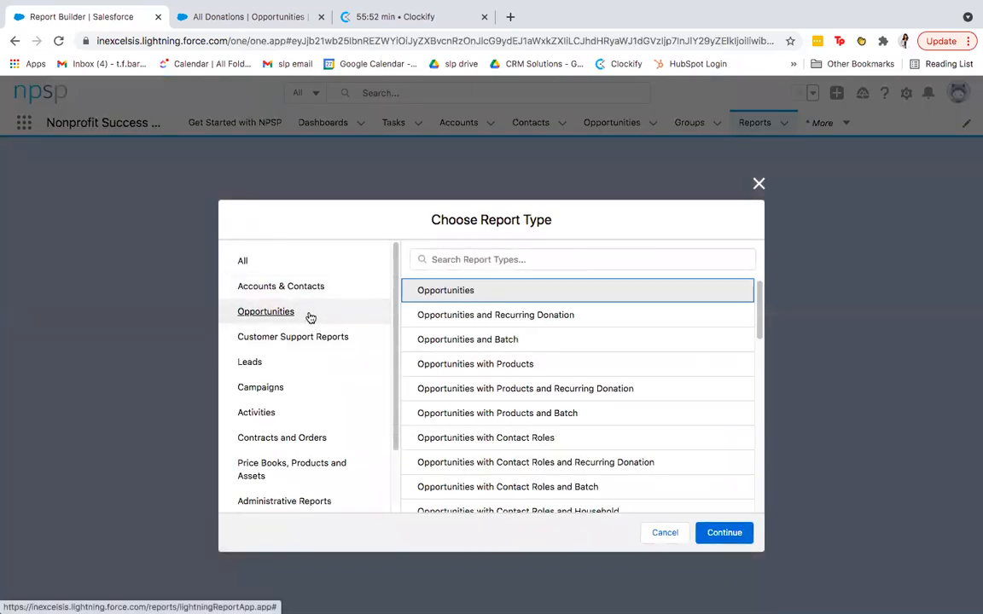
{"action": "left_click", "coordinate": [439, 290]}
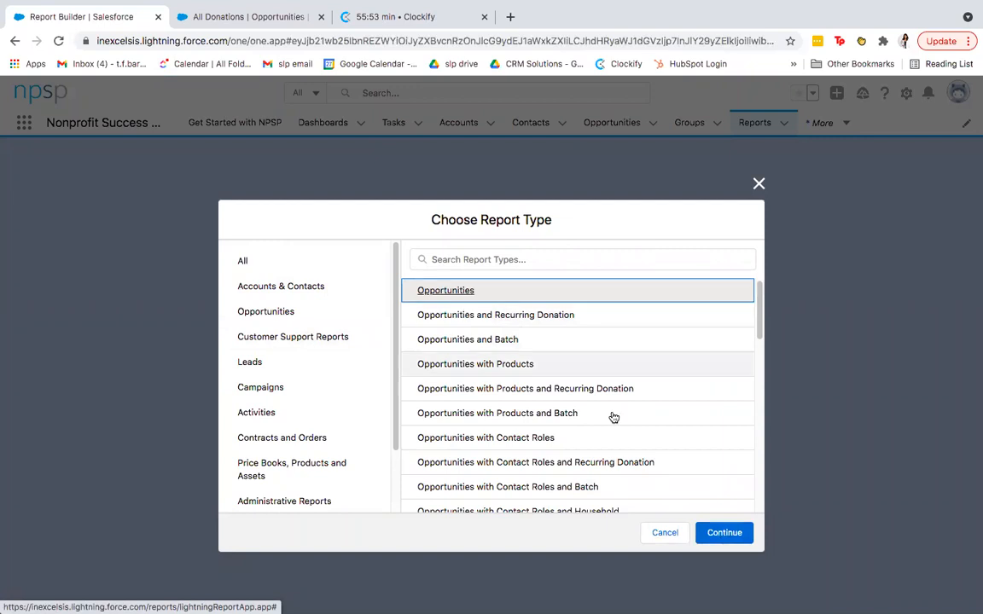
{"action": "left_click", "coordinate": [736, 544]}
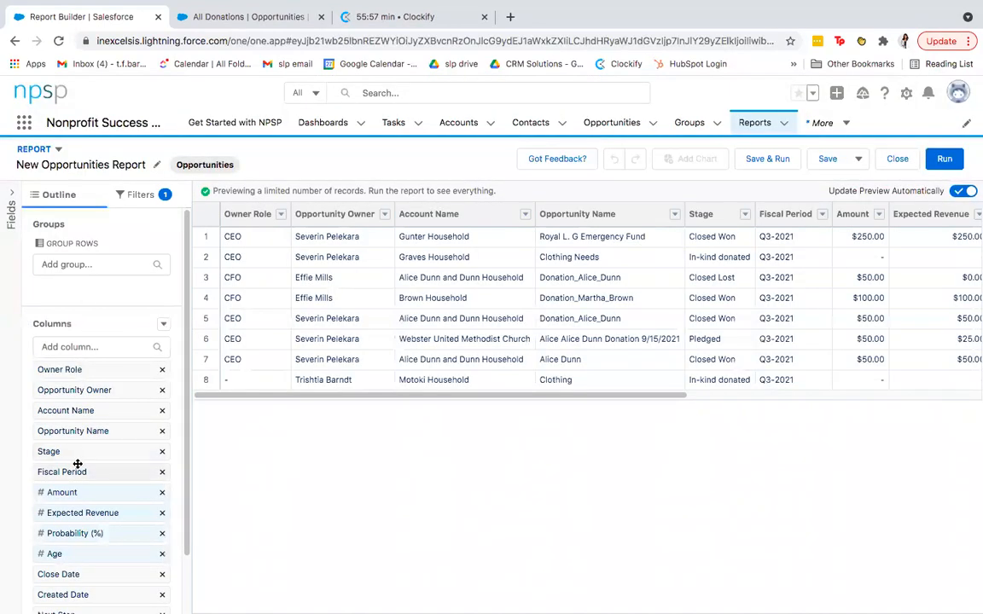
Look over the new report's default columns and the fields available as additional columns
{"action": "scroll", "coordinate": [77, 463], "scroll_direction": "down", "scroll_amount": 2}
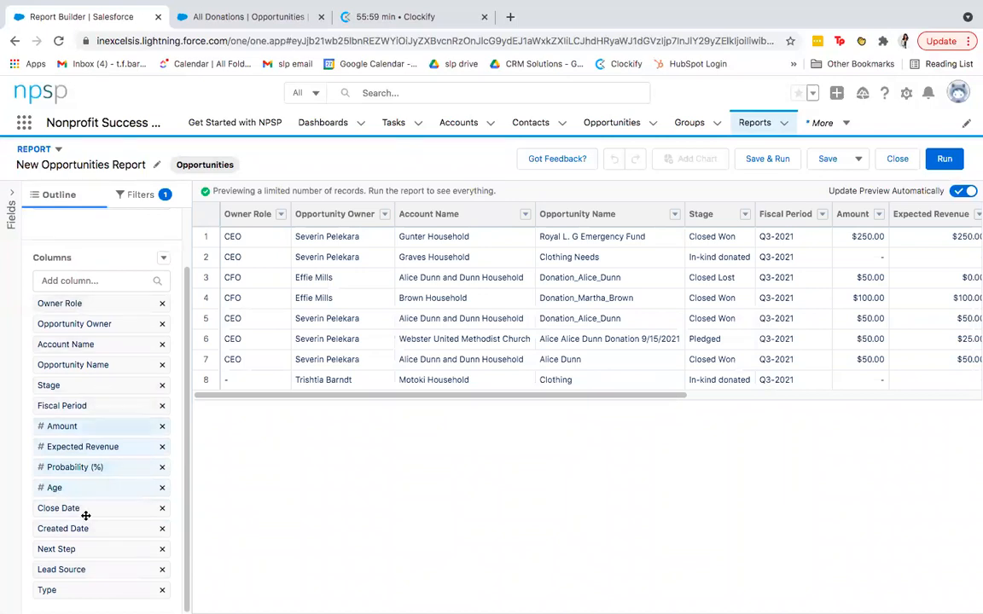
{"action": "scroll", "coordinate": [143, 564], "scroll_direction": "up", "scroll_amount": 2}
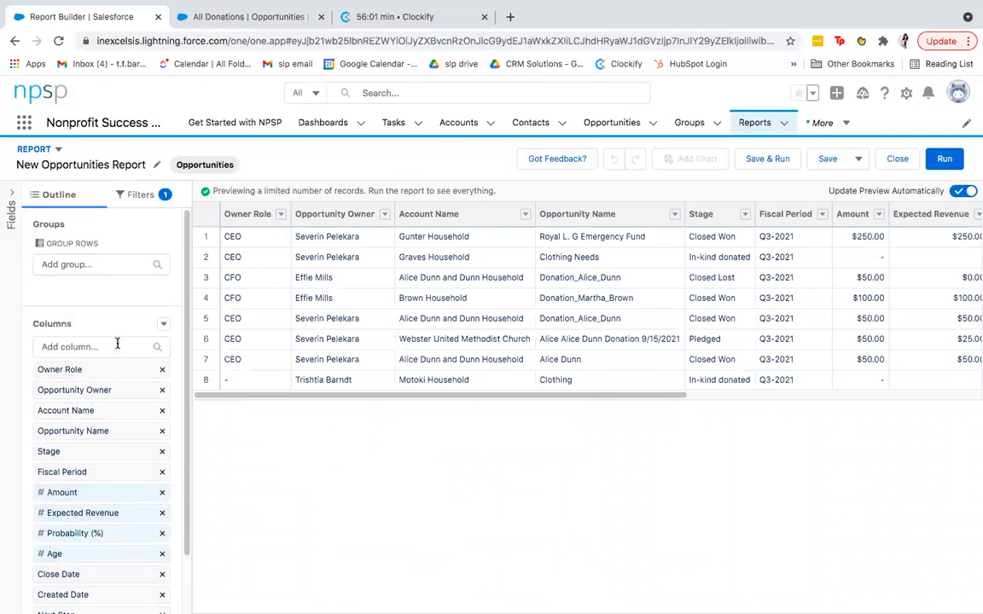
{"action": "left_click", "coordinate": [123, 348]}
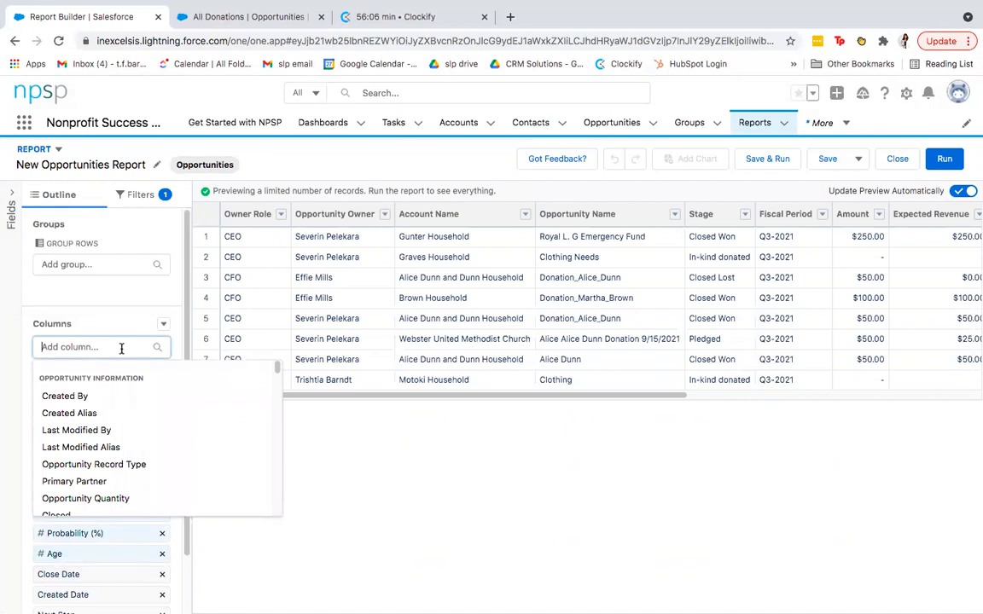
{"action": "left_click", "coordinate": [125, 332]}
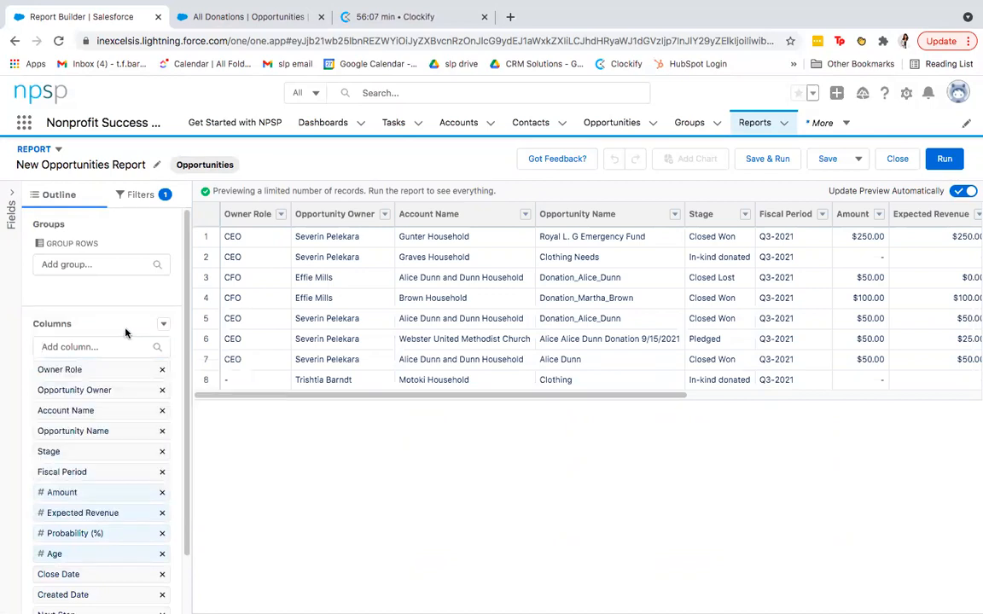
Set the report's Opportunity Status filter to Closed Won and apply it
{"action": "left_click", "coordinate": [130, 194]}
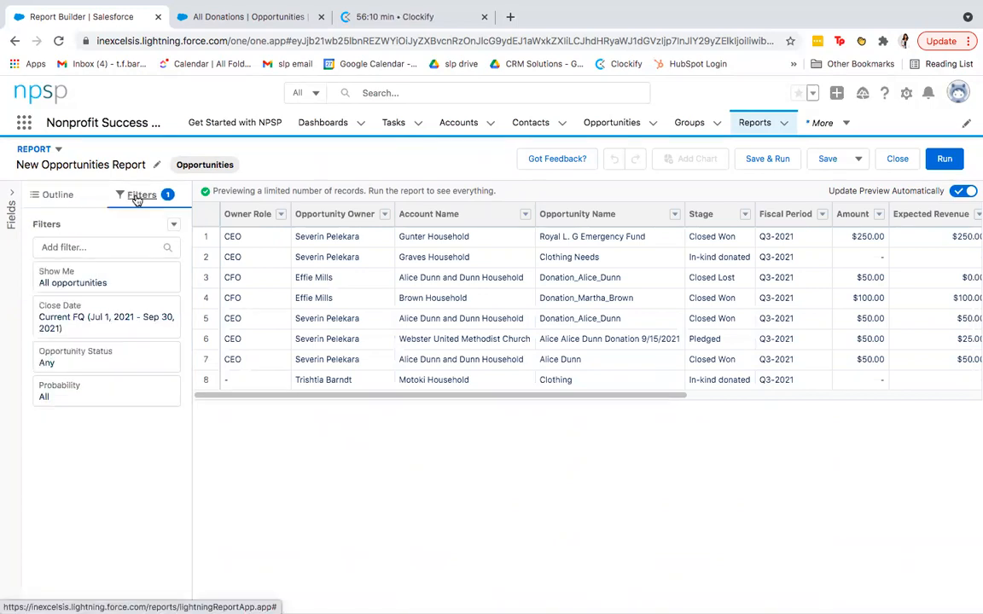
{"action": "left_click", "coordinate": [96, 294]}
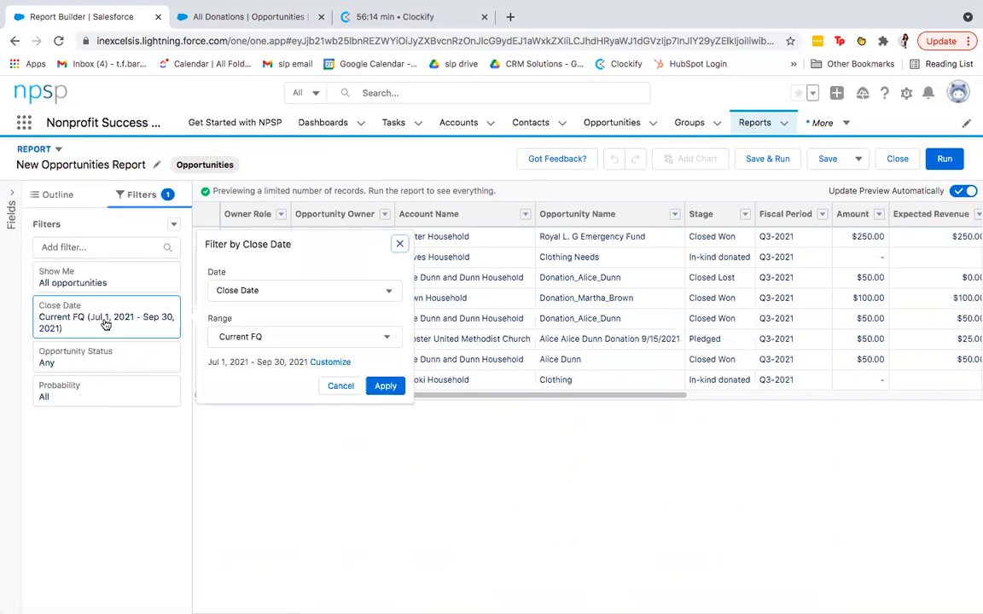
{"action": "left_click", "coordinate": [220, 290]}
{"action": "left_click", "coordinate": [245, 273]}
{"action": "left_click", "coordinate": [116, 284]}
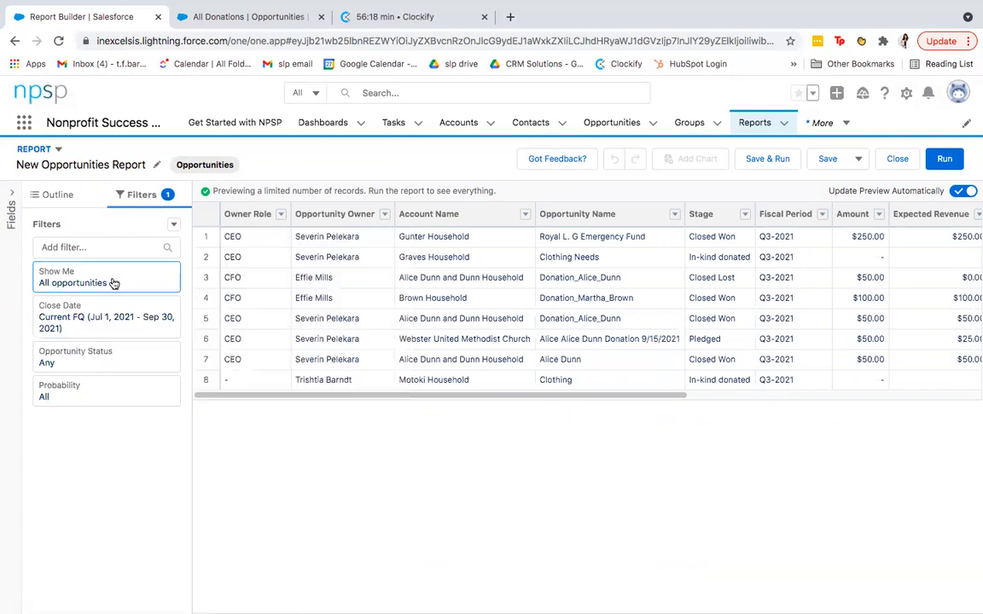
{"action": "left_click", "coordinate": [116, 353]}
{"action": "left_click", "coordinate": [228, 367]}
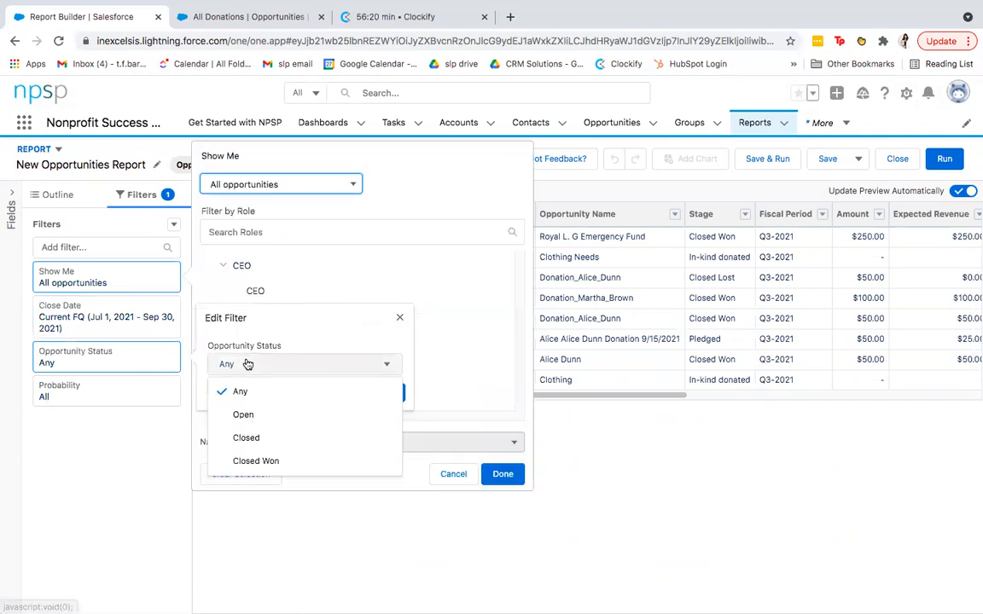
{"action": "left_click", "coordinate": [248, 369]}
{"action": "left_click", "coordinate": [245, 437]}
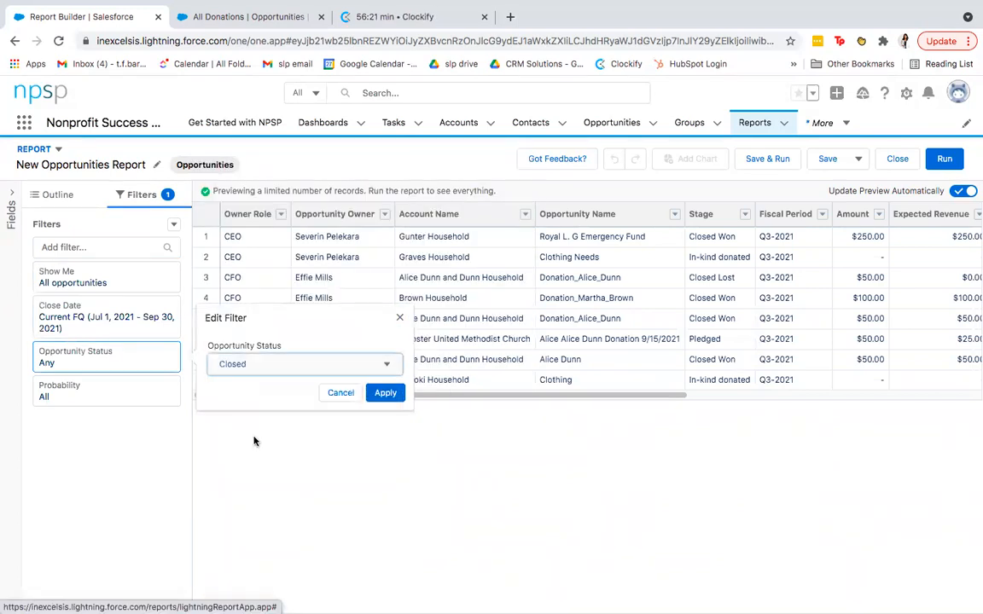
{"action": "left_click", "coordinate": [323, 367]}
{"action": "left_click", "coordinate": [299, 461]}
{"action": "left_click", "coordinate": [384, 395]}
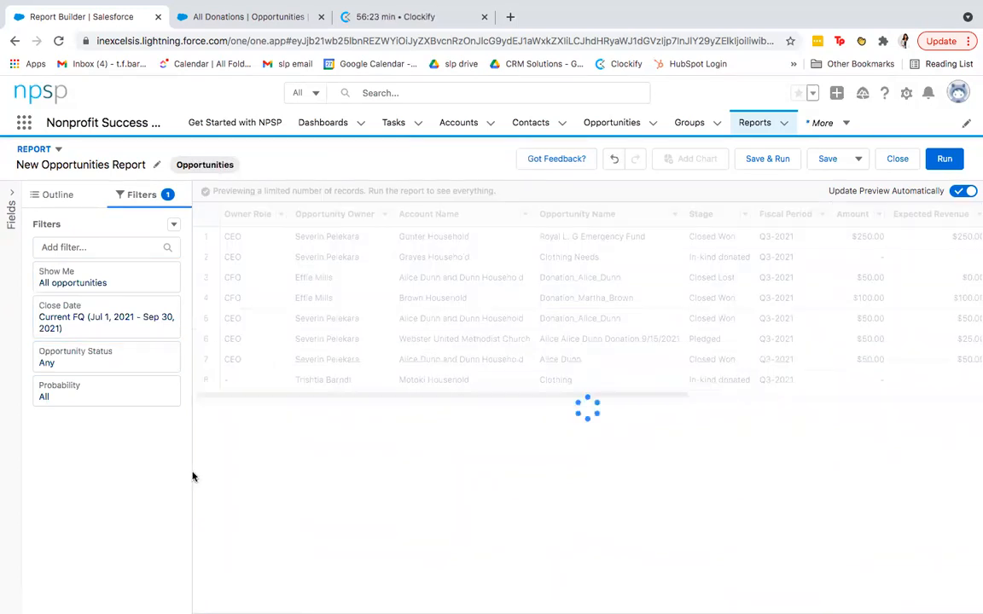
Add a cross filter showing Opportunities with GAU Allocations as the secondary object and apply it
{"action": "left_click", "coordinate": [174, 224]}
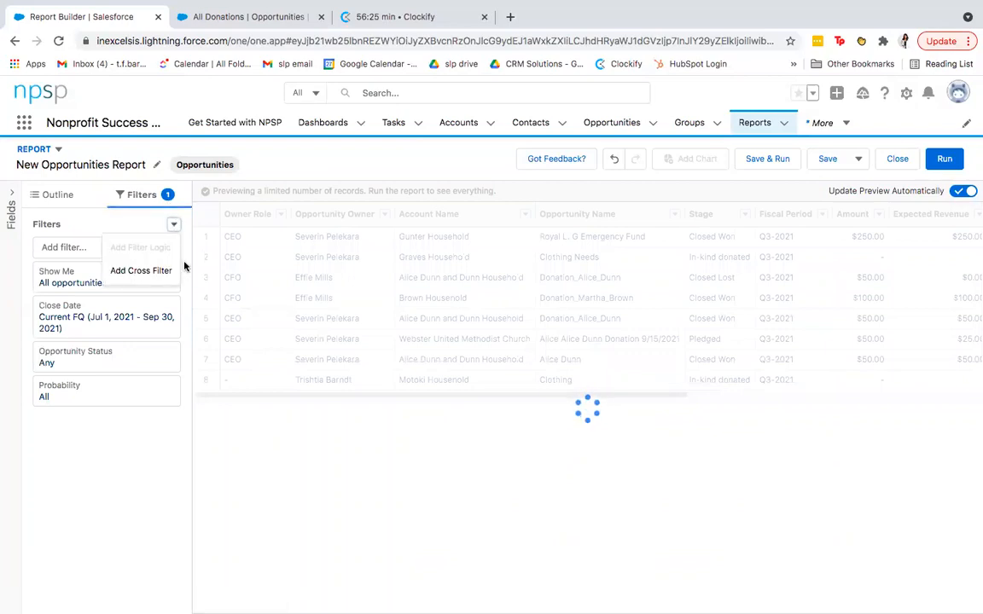
{"action": "left_click", "coordinate": [170, 271]}
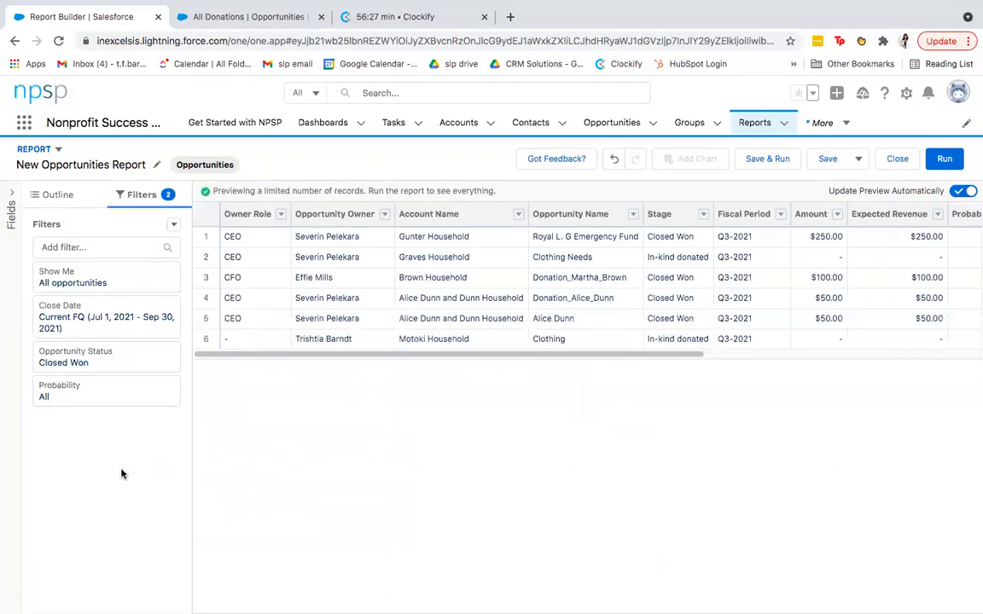
{"action": "left_click", "coordinate": [170, 225]}
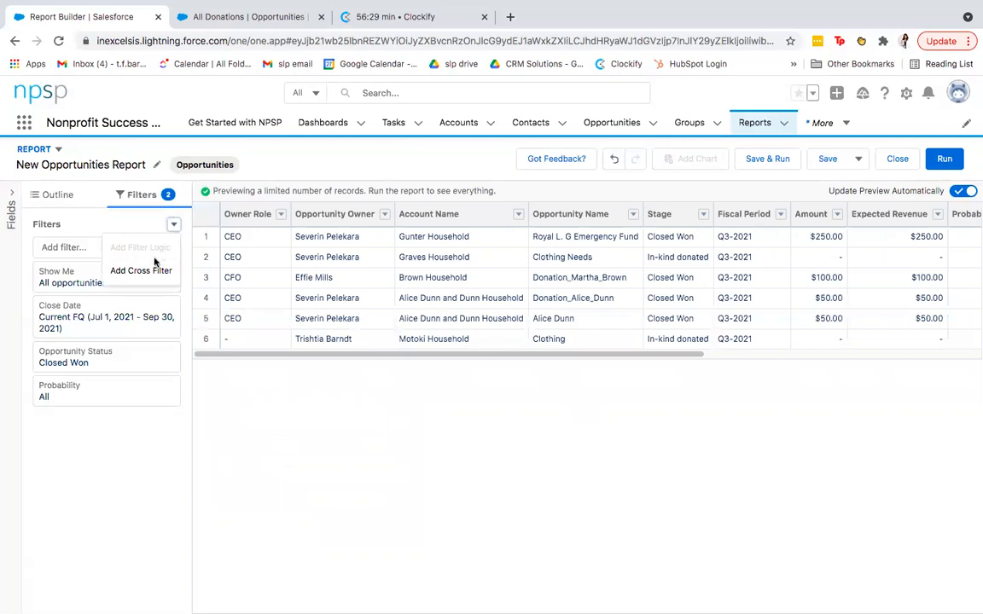
{"action": "left_click", "coordinate": [151, 272]}
{"action": "left_click", "coordinate": [261, 457]}
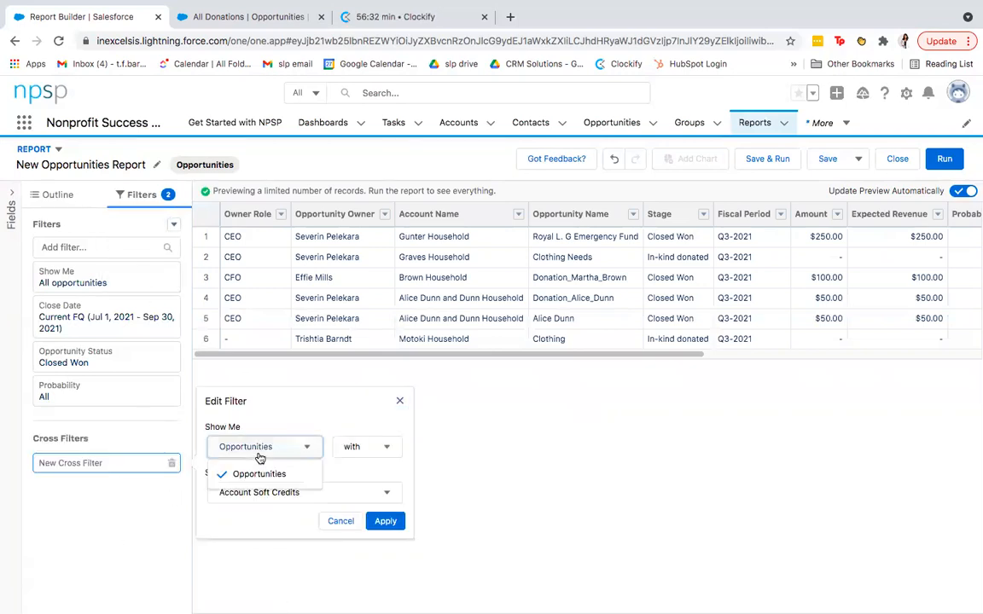
{"action": "left_click", "coordinate": [268, 473]}
{"action": "left_click", "coordinate": [356, 447]}
{"action": "left_click", "coordinate": [365, 473]}
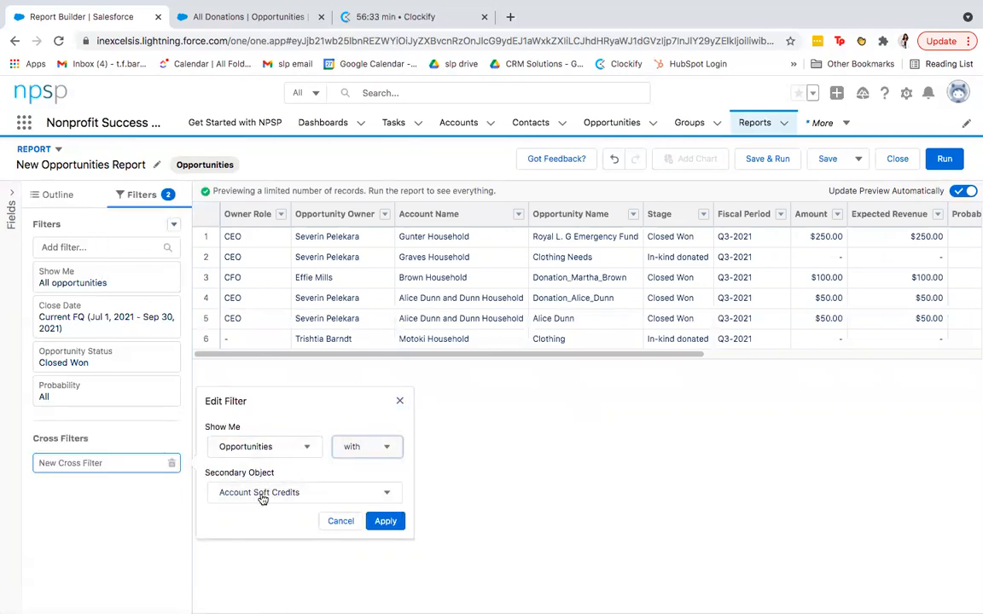
{"action": "left_click", "coordinate": [259, 493]}
{"action": "scroll", "coordinate": [272, 426], "scroll_direction": "down", "scroll_amount": 3}
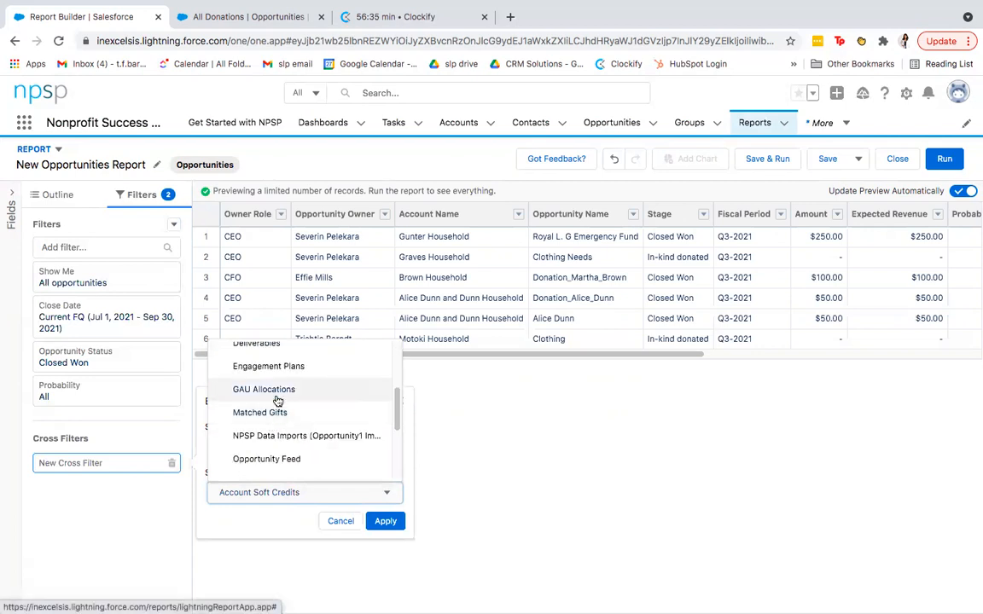
{"action": "left_click", "coordinate": [264, 389]}
{"action": "left_click", "coordinate": [386, 522]}
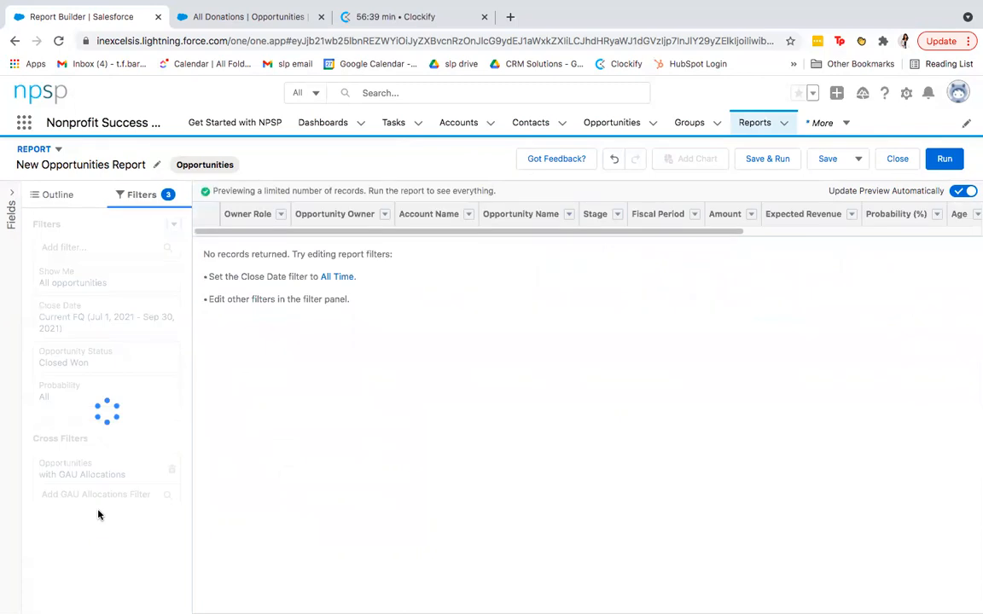
Add a GAU Allocations filter to the cross filter where General Accounting Unit equals "General Donation"
{"action": "left_click", "coordinate": [94, 494]}
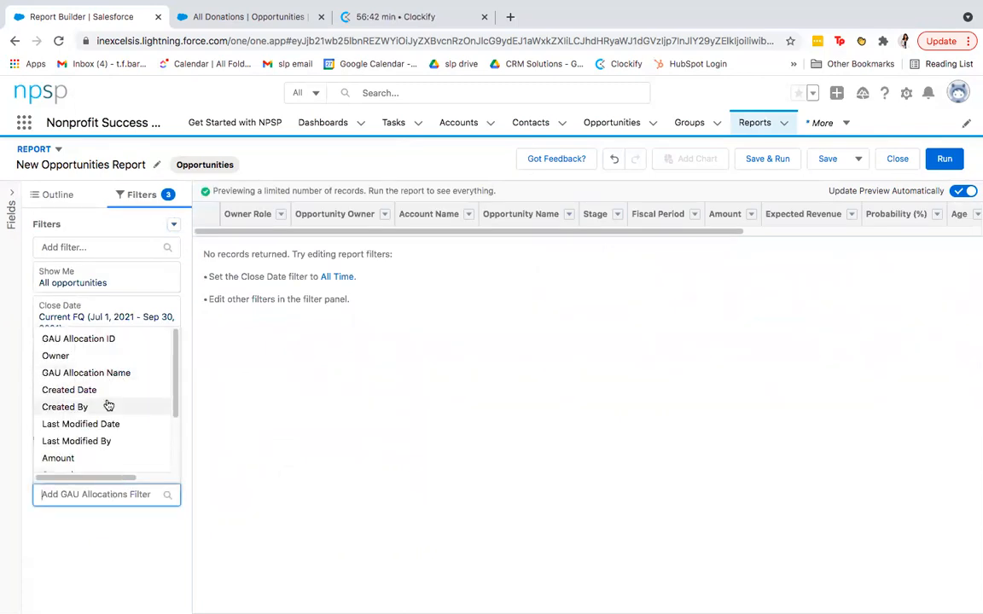
{"action": "scroll", "coordinate": [117, 424], "scroll_direction": "down", "scroll_amount": 1}
{"action": "scroll", "coordinate": [117, 424], "scroll_direction": "down", "scroll_amount": 2}
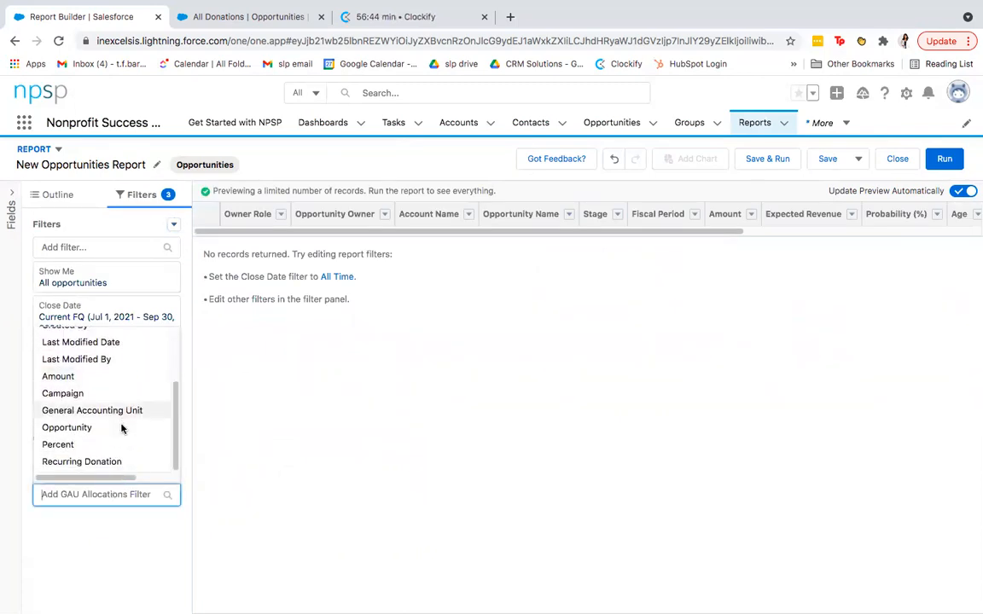
{"action": "scroll", "coordinate": [115, 416], "scroll_direction": "up", "scroll_amount": 3}
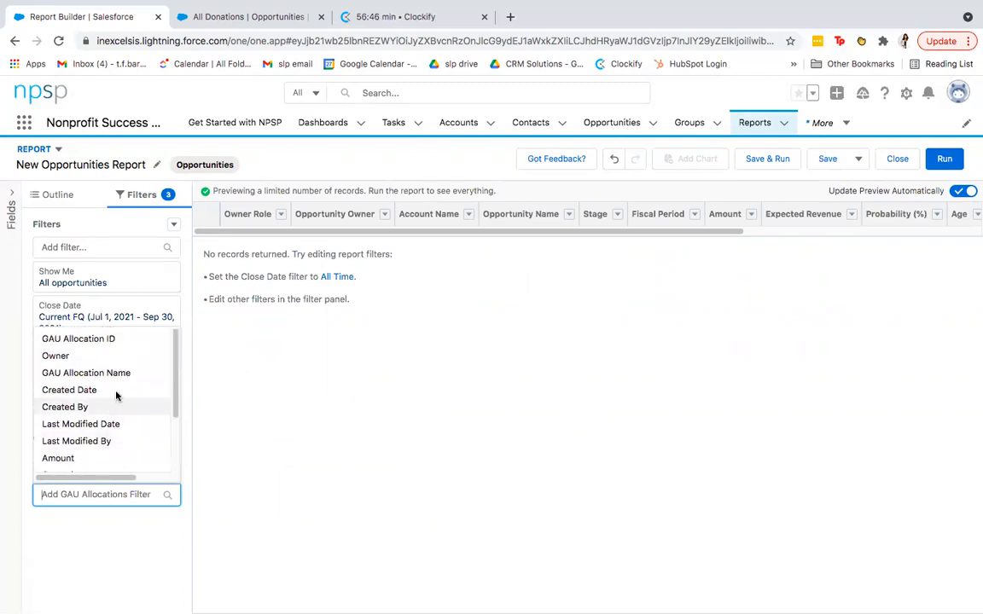
{"action": "scroll", "coordinate": [126, 403], "scroll_direction": "down", "scroll_amount": 3}
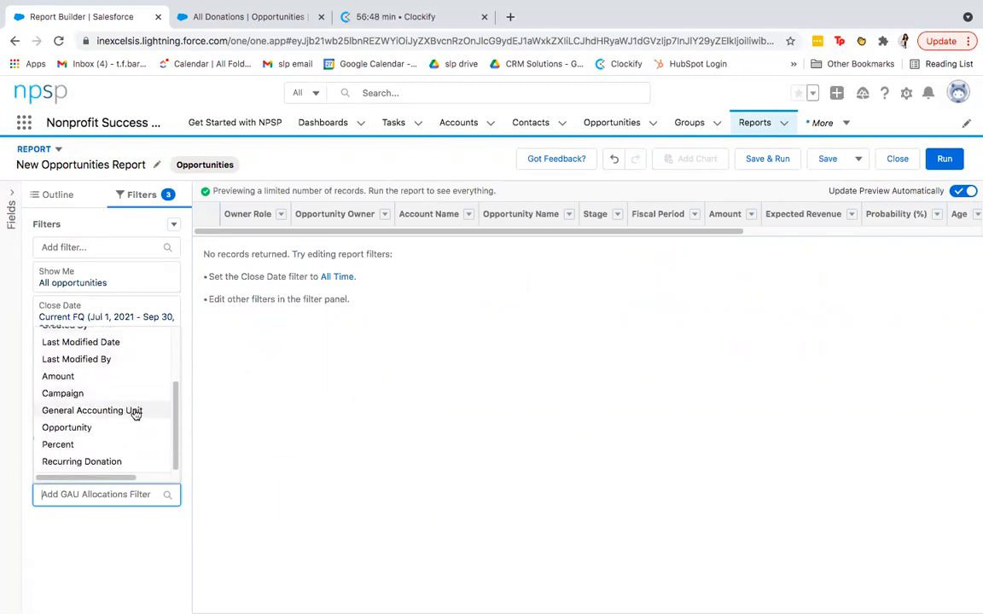
{"action": "left_click", "coordinate": [127, 412]}
{"action": "left_click", "coordinate": [246, 512]}
{"action": "left_click", "coordinate": [229, 539]}
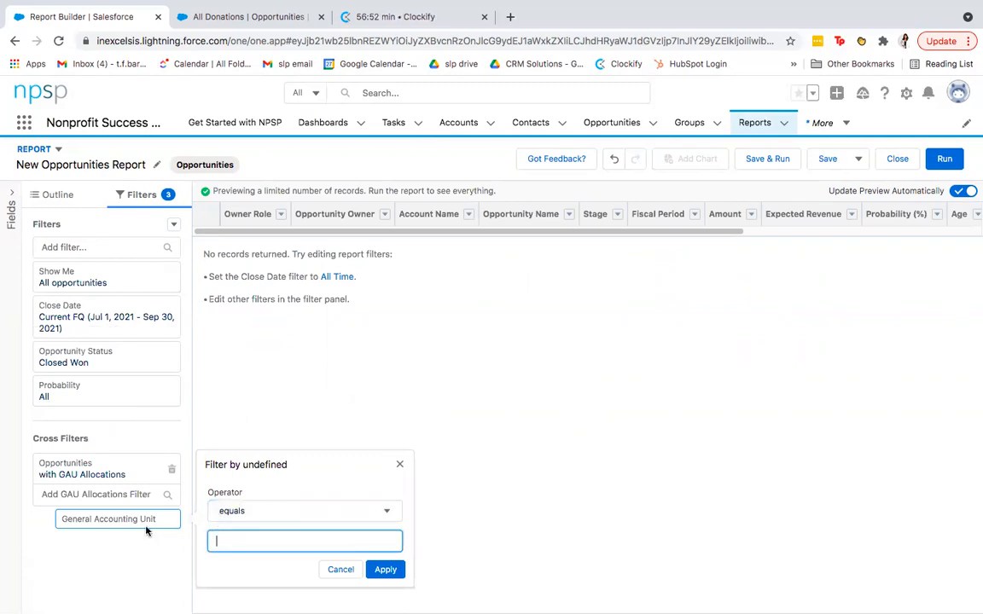
{"action": "type", "text": "General Donation"}
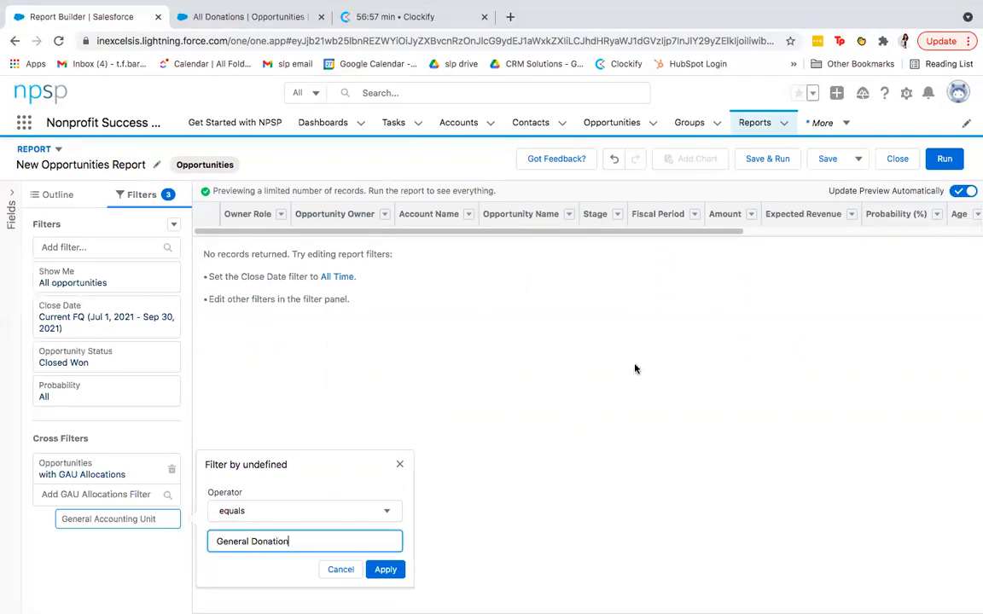
{"action": "left_click", "coordinate": [398, 569]}
Set the Close Date filter's range to All Time and apply it
{"action": "left_click", "coordinate": [135, 309]}
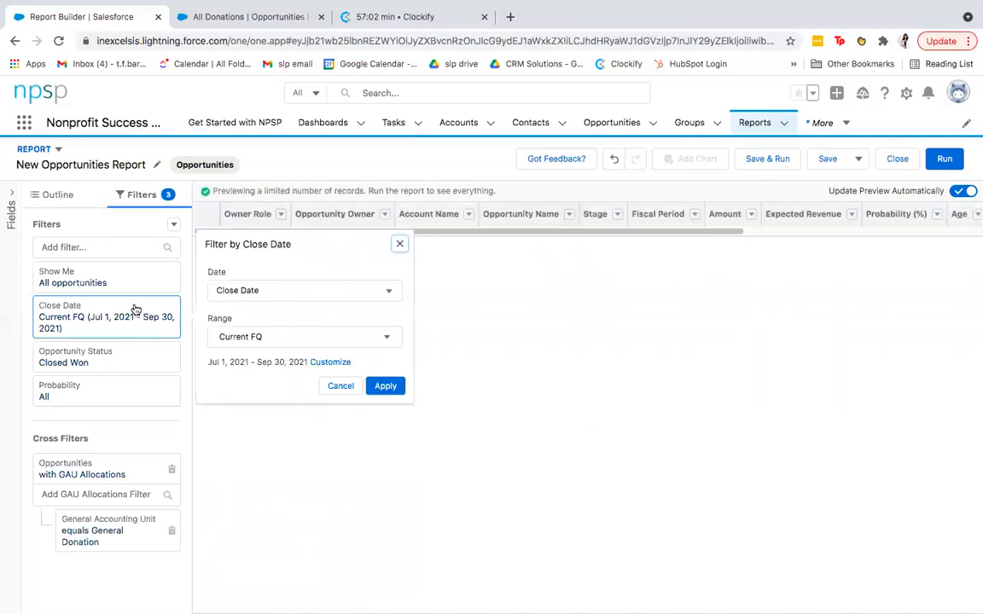
{"action": "left_click", "coordinate": [269, 337]}
{"action": "left_click", "coordinate": [265, 366]}
{"action": "left_click", "coordinate": [385, 388]}
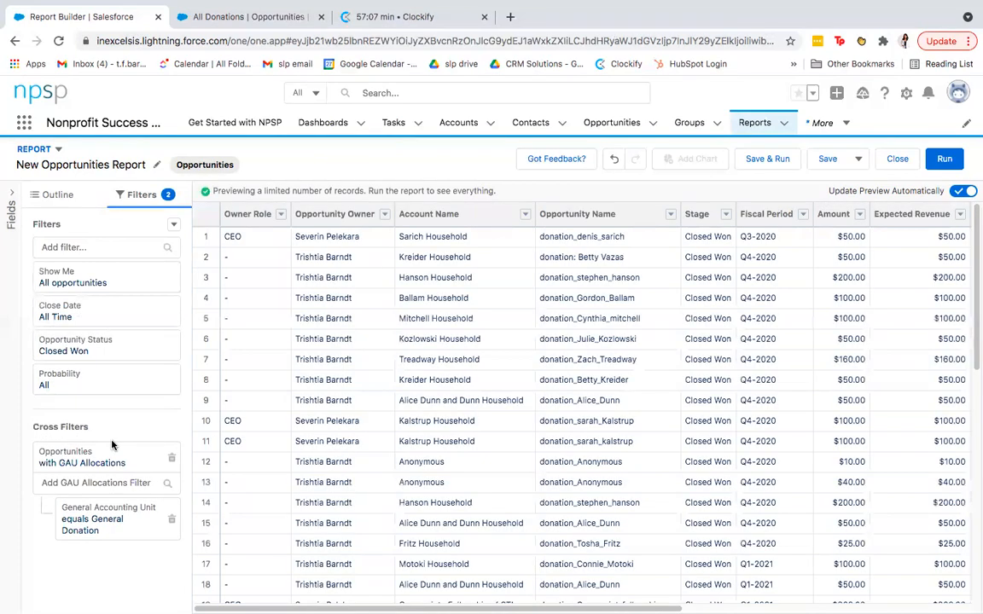
Summarize the Amount column by both Average and Sum
{"action": "scroll", "coordinate": [597, 435], "scroll_direction": "down", "scroll_amount": 5}
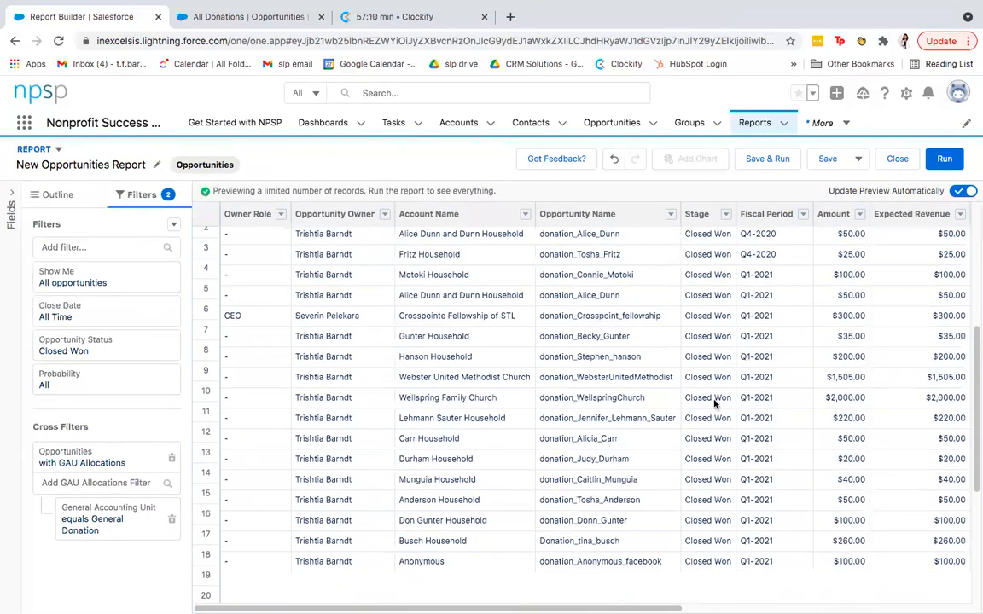
{"action": "scroll", "coordinate": [695, 384], "scroll_direction": "down", "scroll_amount": 3}
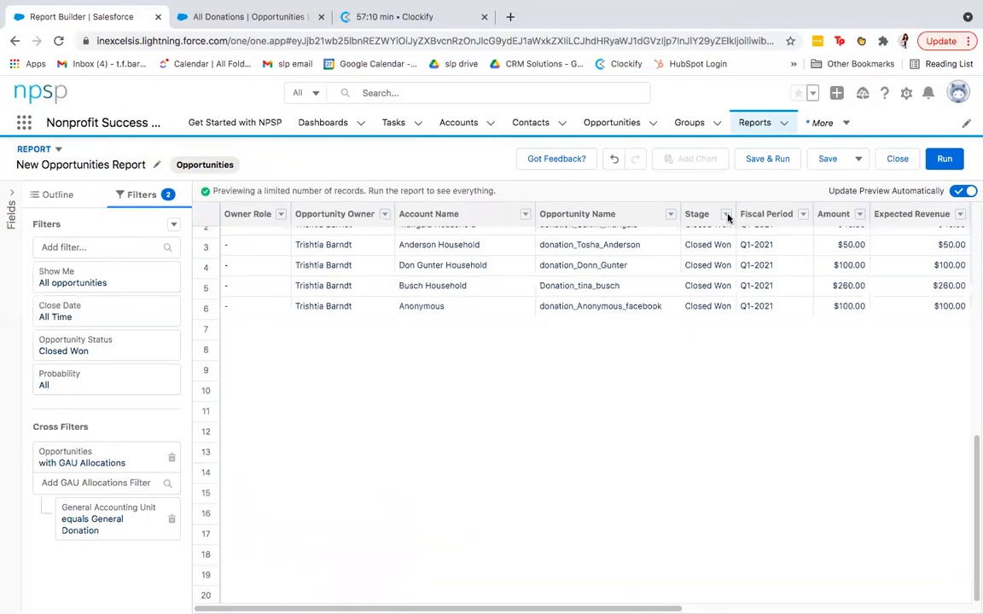
{"action": "left_click", "coordinate": [859, 215]}
{"action": "mouse_move", "coordinate": [844, 325]}
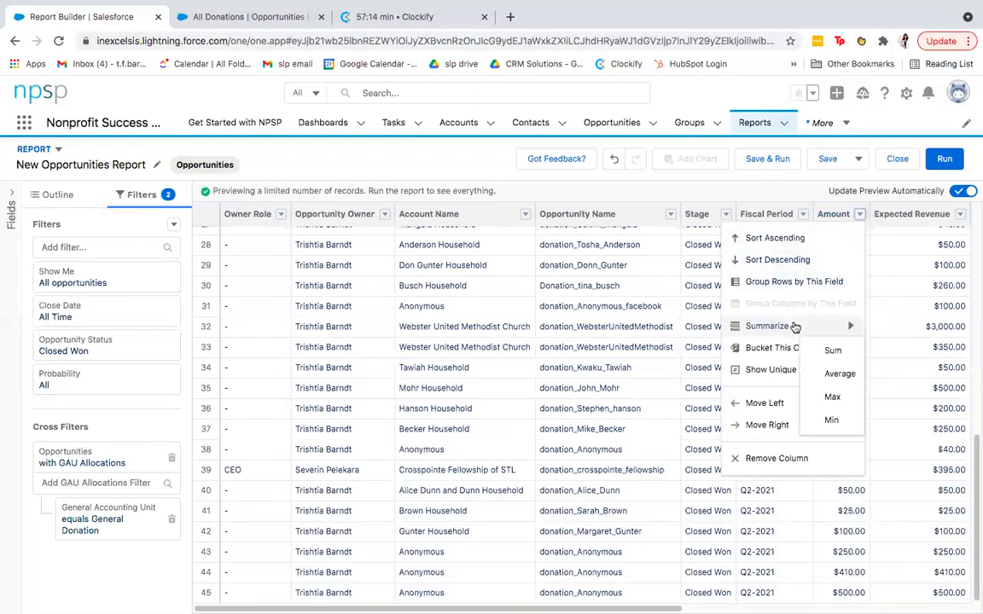
{"action": "left_click", "coordinate": [839, 373]}
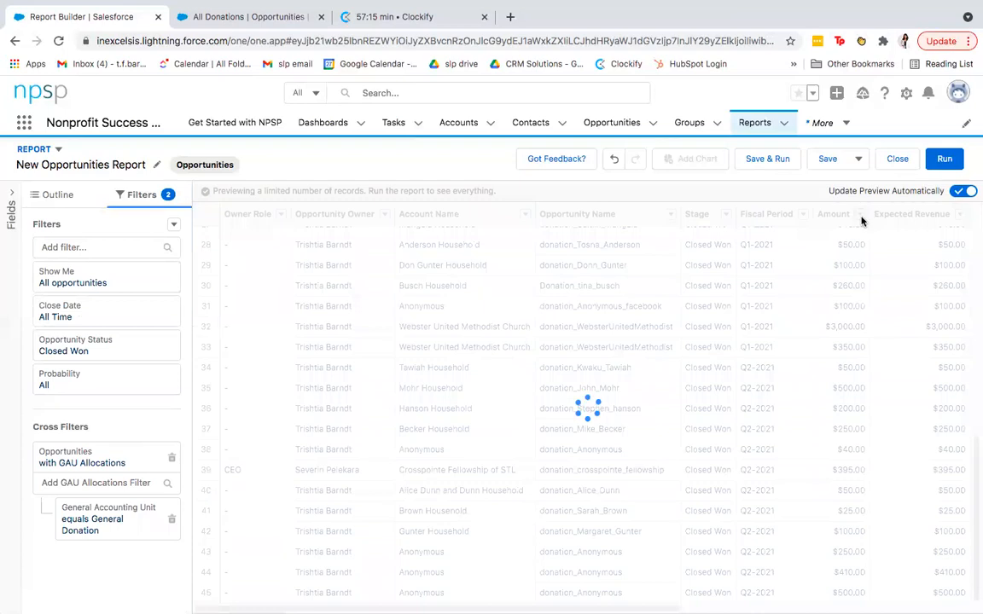
{"action": "left_click", "coordinate": [862, 215]}
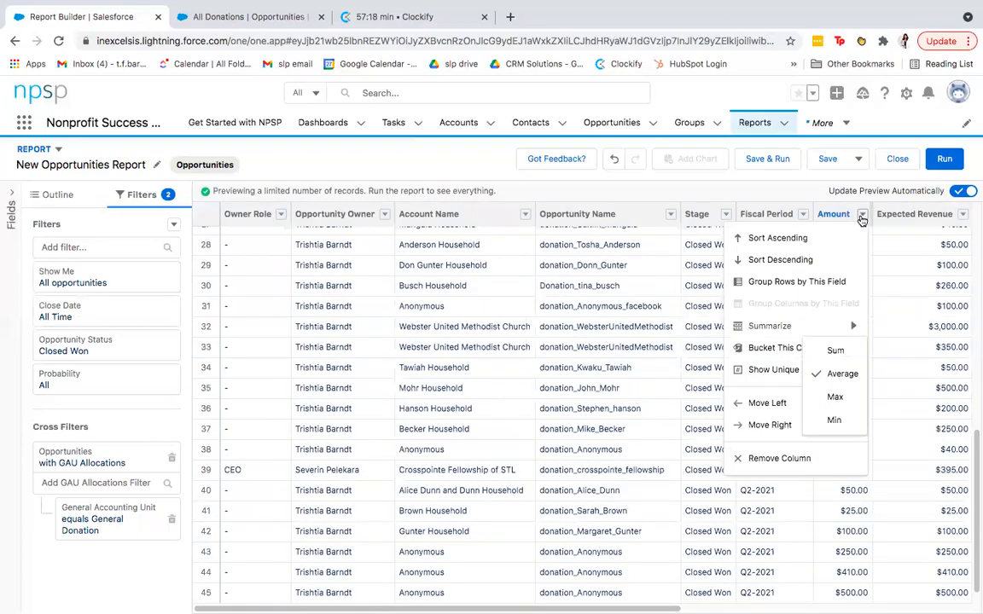
{"action": "left_click", "coordinate": [838, 350]}
Run the General Donation report and review its donation rows from start to end
{"action": "left_click", "coordinate": [947, 159]}
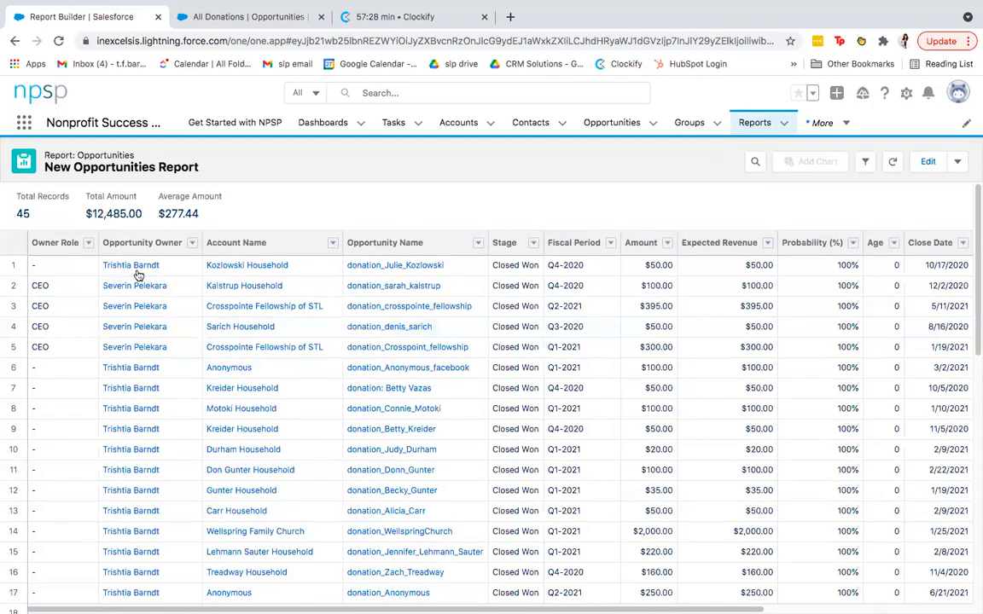
{"action": "scroll", "coordinate": [256, 410], "scroll_direction": "down", "scroll_amount": 10}
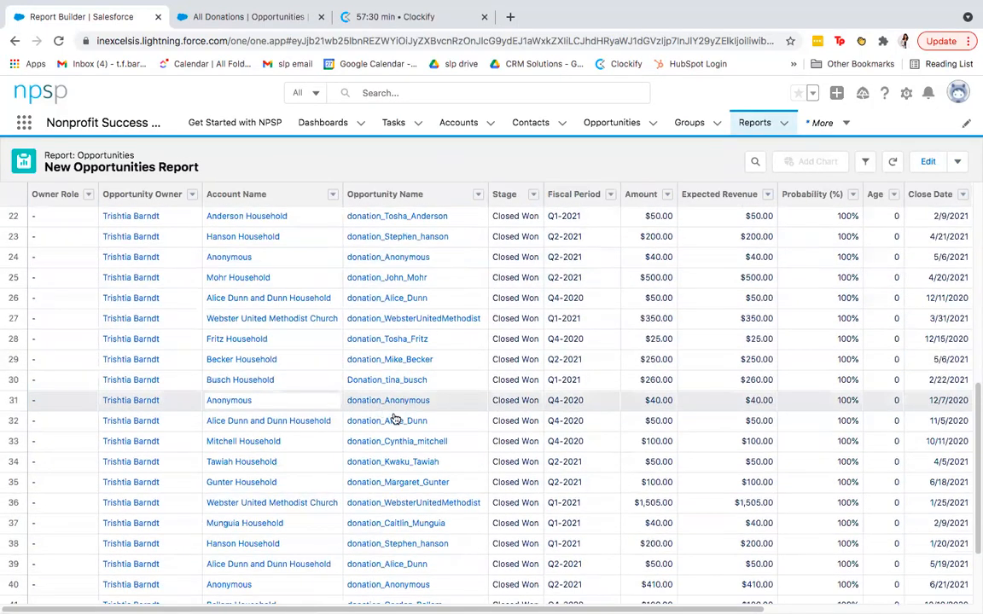
{"action": "scroll", "coordinate": [372, 415], "scroll_direction": "down", "scroll_amount": 3}
{"action": "scroll", "coordinate": [399, 404], "scroll_direction": "up", "scroll_amount": 13}
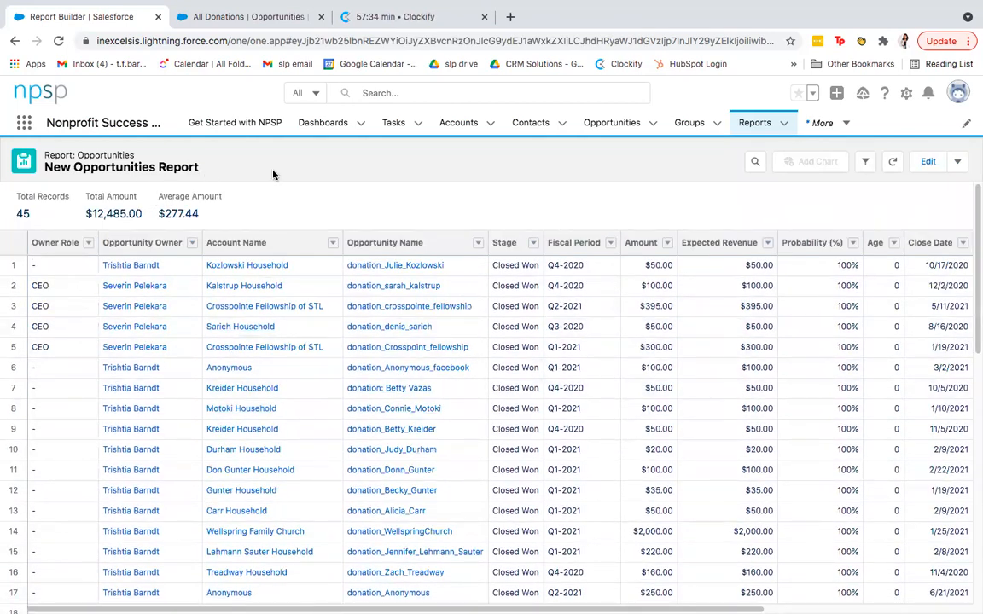
Return to editing the report, group its rows by Opportunity Record Type and check the grouped preview
{"action": "left_click", "coordinate": [927, 162]}
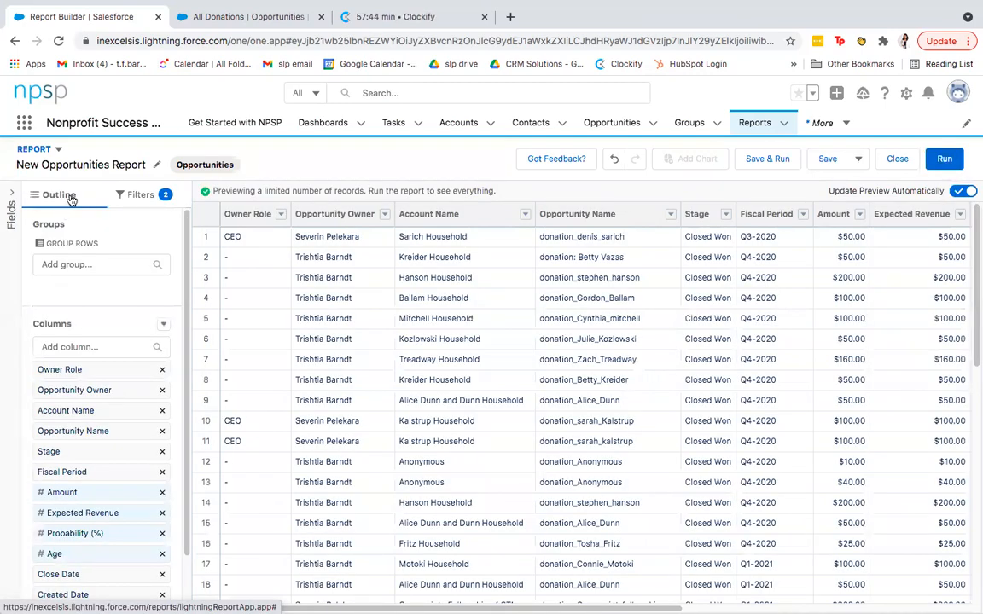
{"action": "left_click", "coordinate": [92, 265]}
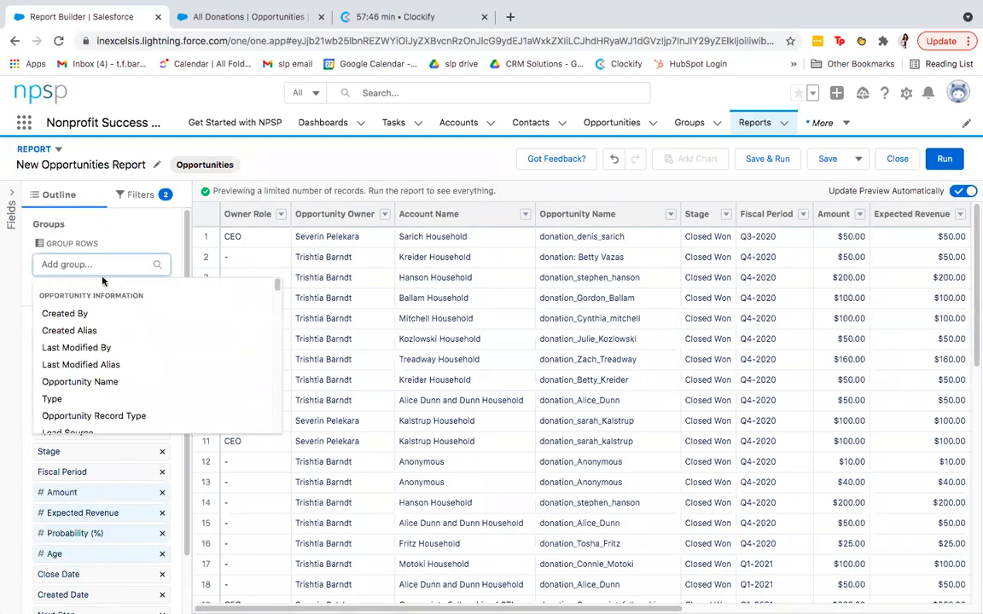
{"action": "type", "text": "opp"}
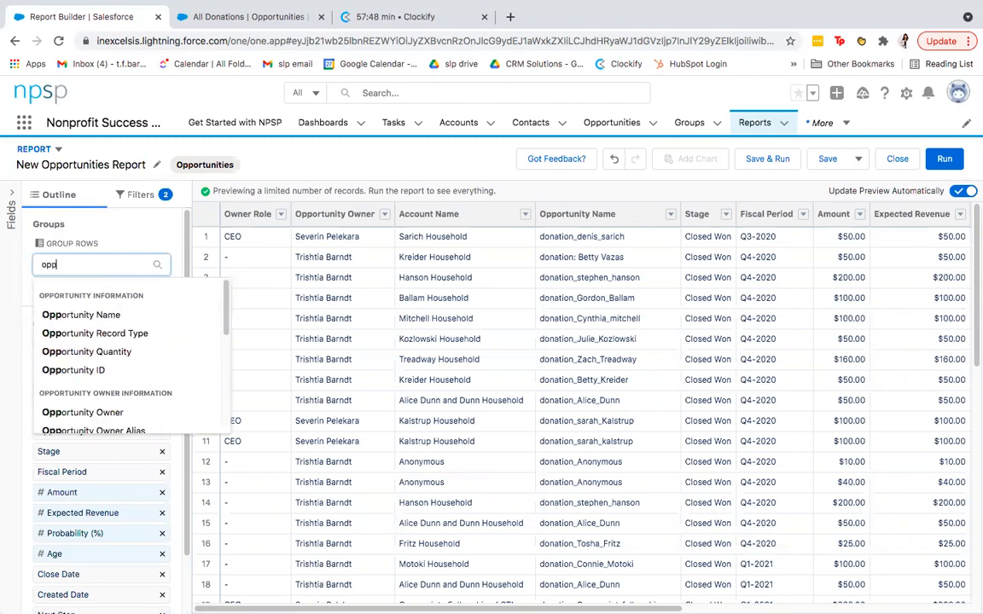
{"action": "left_click", "coordinate": [87, 339]}
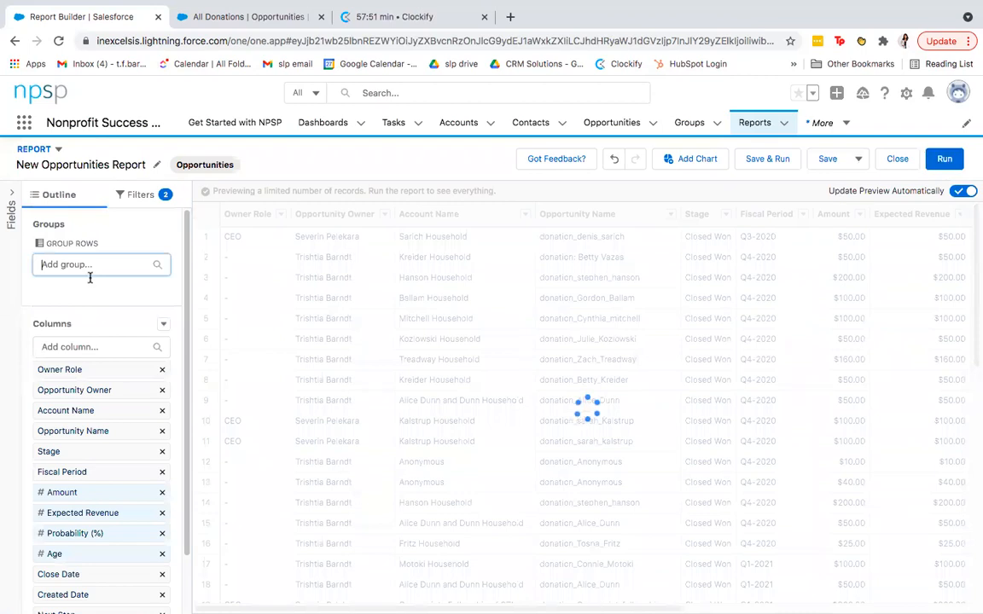
{"action": "scroll", "coordinate": [309, 388], "scroll_direction": "down", "scroll_amount": 3}
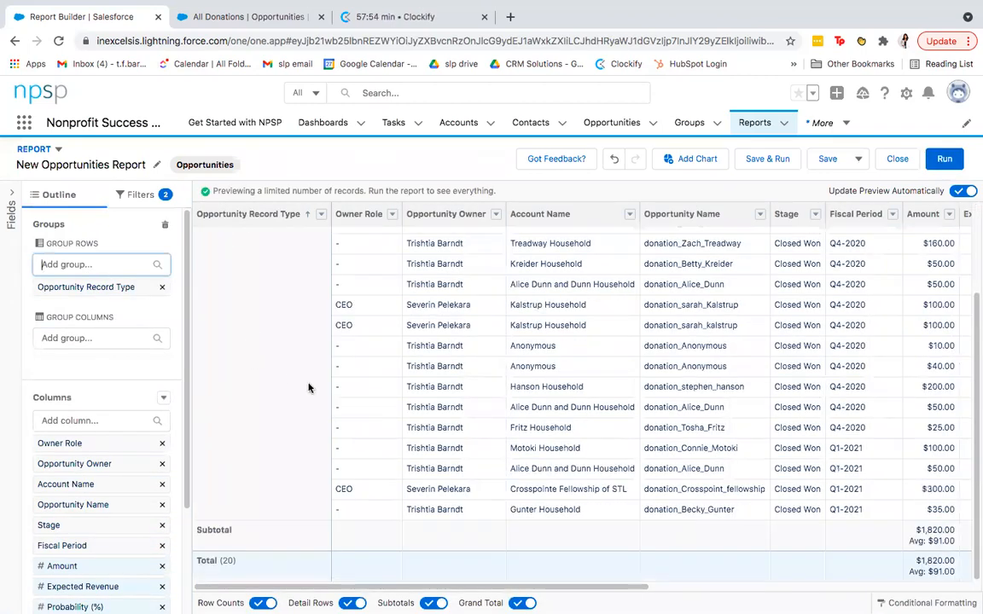
{"action": "scroll", "coordinate": [290, 358], "scroll_direction": "up", "scroll_amount": 3}
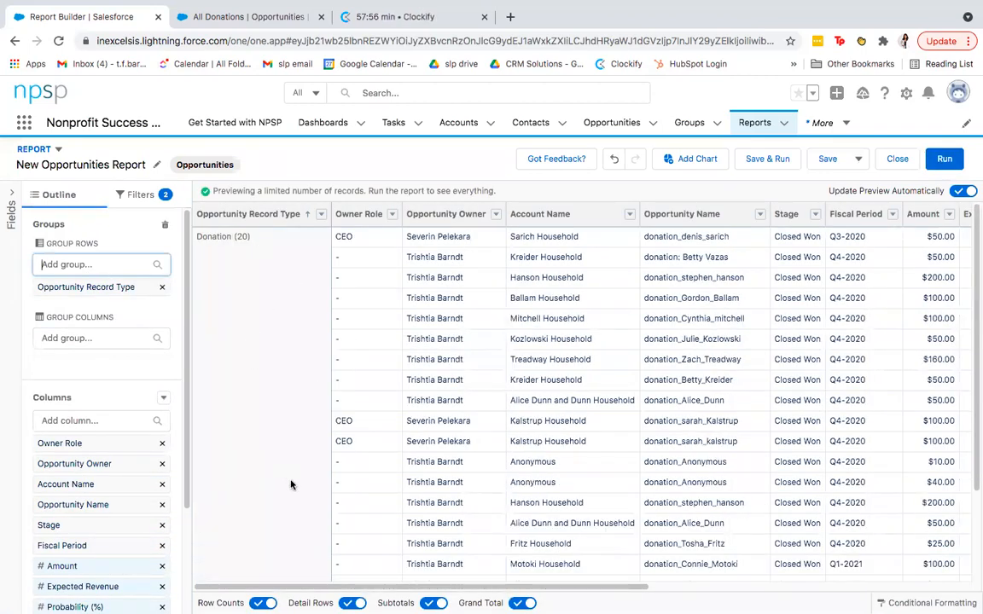
Check the preview of the report grouped by Opportunity Record Type and run the report
{"action": "scroll", "coordinate": [114, 504], "scroll_direction": "down", "scroll_amount": 3}
{"action": "scroll", "coordinate": [136, 490], "scroll_direction": "up", "scroll_amount": 3}
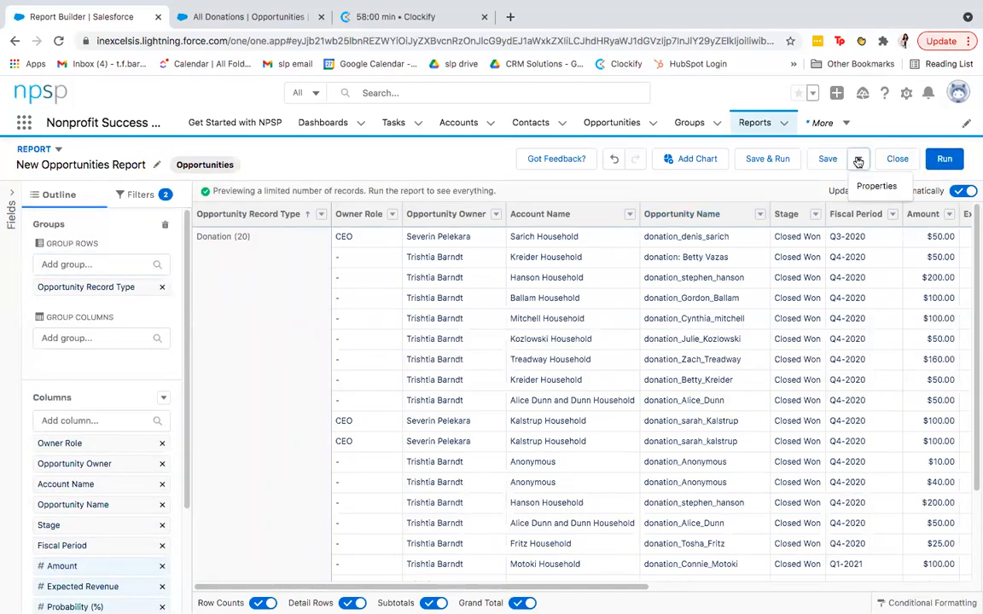
{"action": "left_click", "coordinate": [944, 159]}
View the save form for the new Opportunities report and close it without saving
{"action": "left_click", "coordinate": [957, 162]}
{"action": "left_click", "coordinate": [938, 186]}
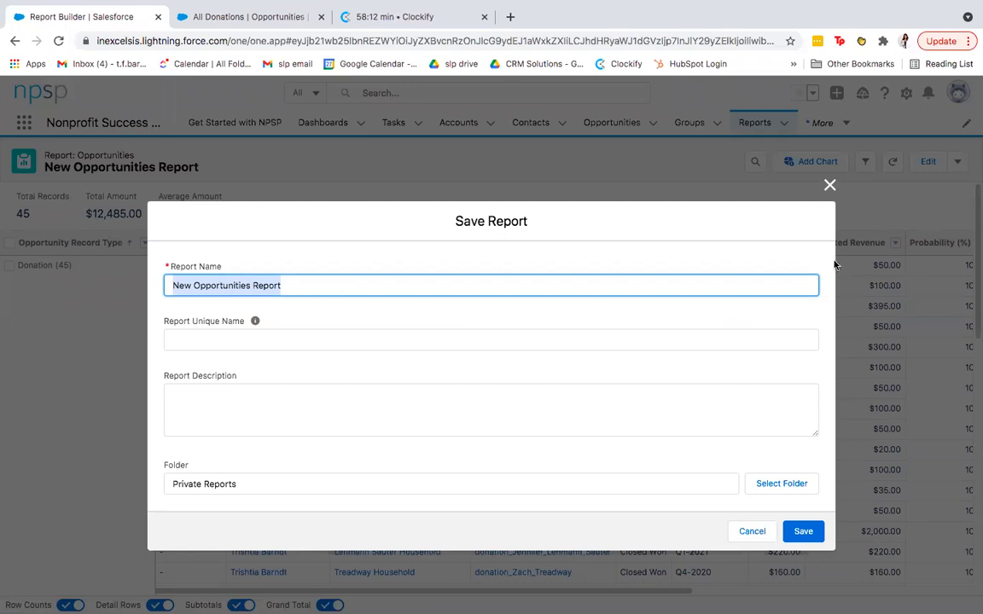
{"action": "left_click", "coordinate": [831, 185]}
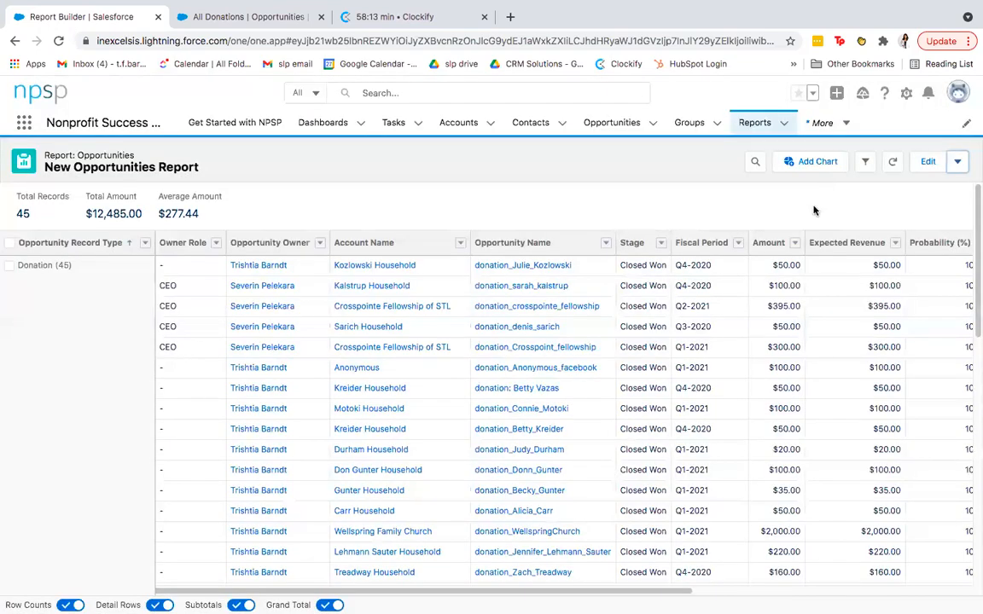
Go to the recent reports and open the saved report Opportunities GAU: Community outreach
{"action": "left_click", "coordinate": [770, 124]}
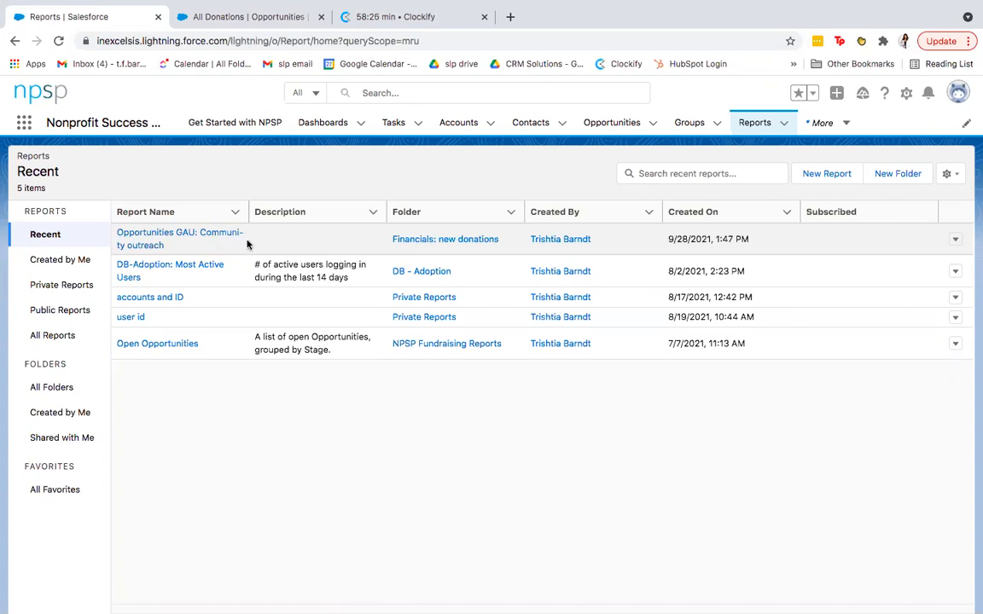
{"action": "left_click", "coordinate": [202, 236]}
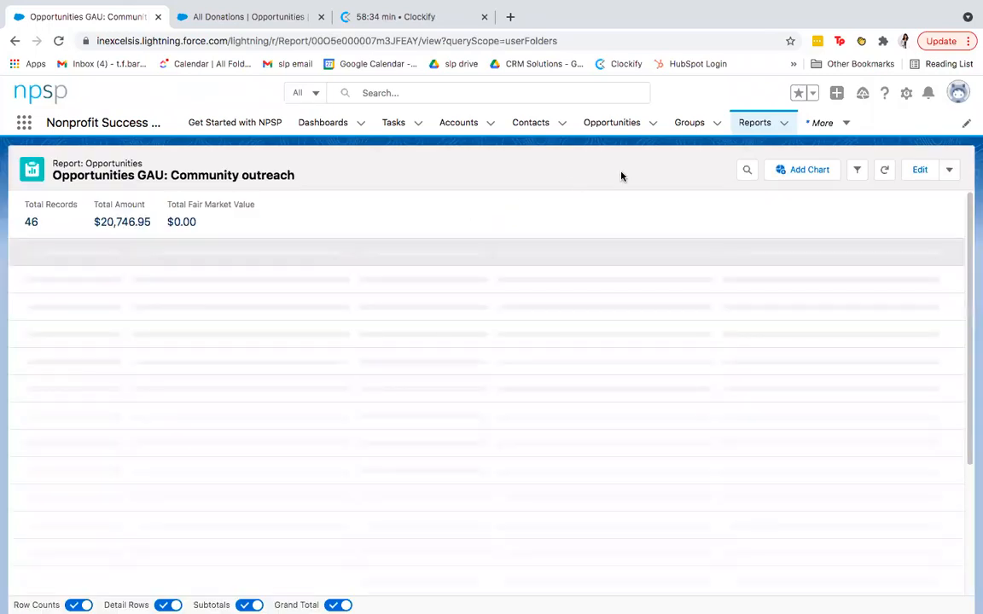
View the Community outreach report's Save As form, export options and remaining report actions, leaving without saving or exporting
{"action": "left_click", "coordinate": [949, 171]}
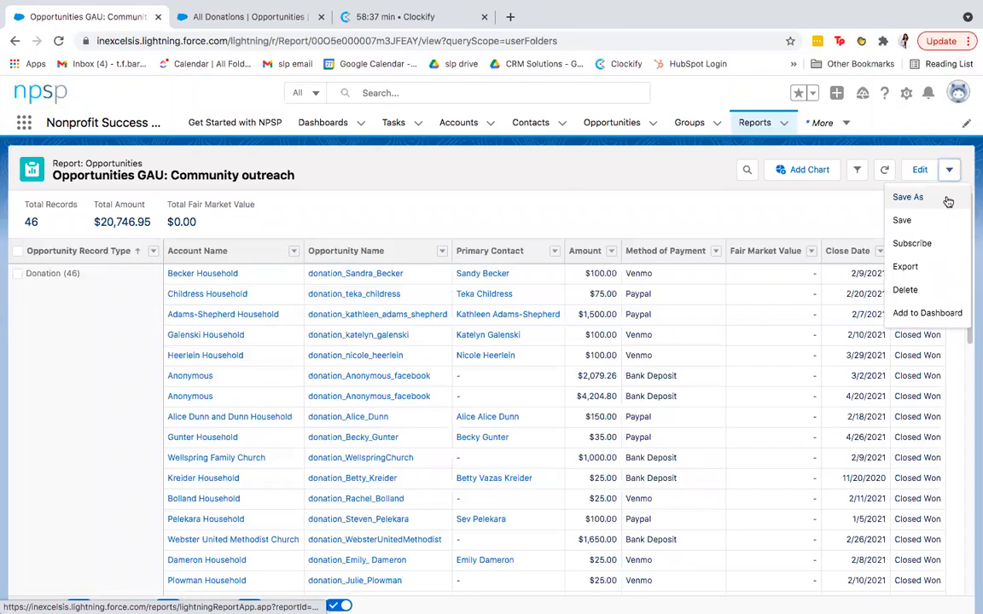
{"action": "left_click", "coordinate": [907, 197]}
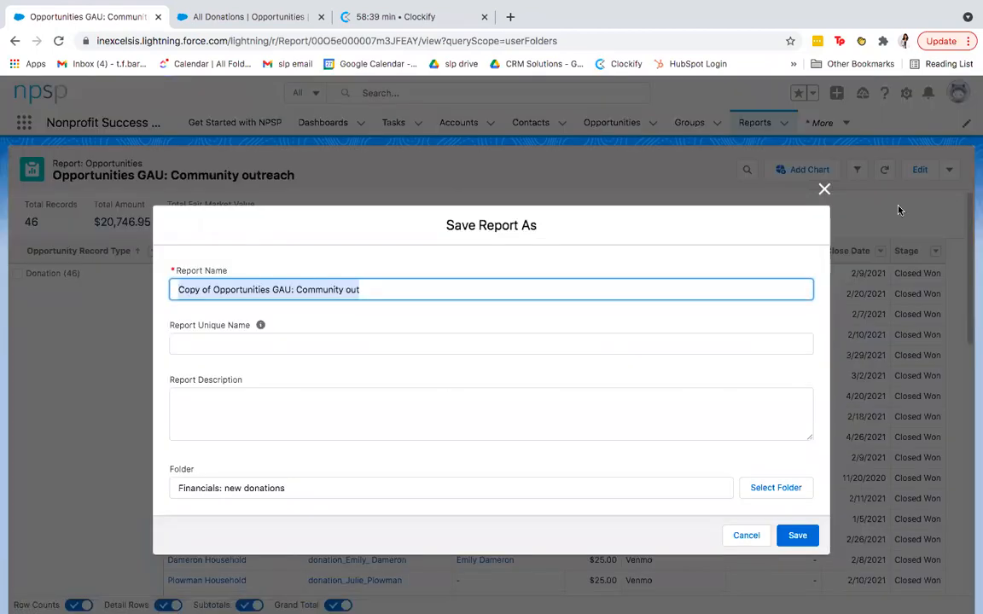
{"action": "left_click", "coordinate": [825, 191]}
{"action": "left_click", "coordinate": [949, 170]}
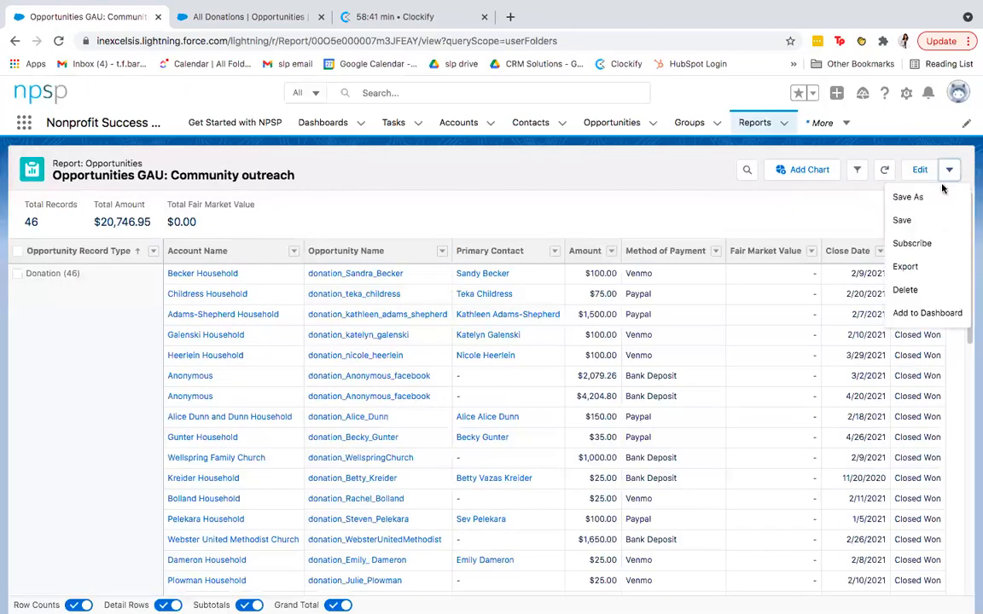
{"action": "left_click", "coordinate": [906, 267]}
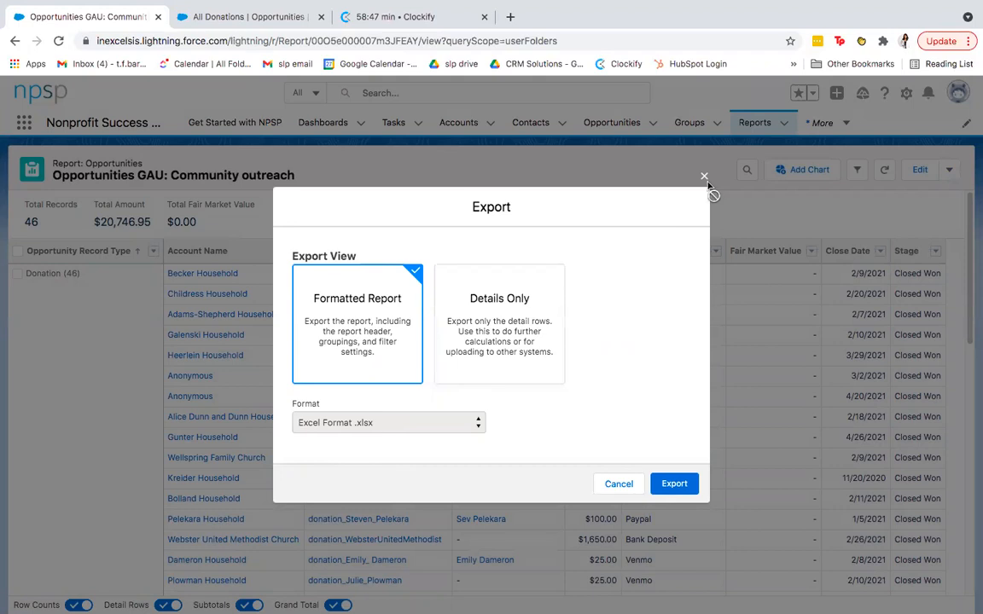
{"action": "key", "text": "Escape"}
{"action": "left_click", "coordinate": [949, 170]}
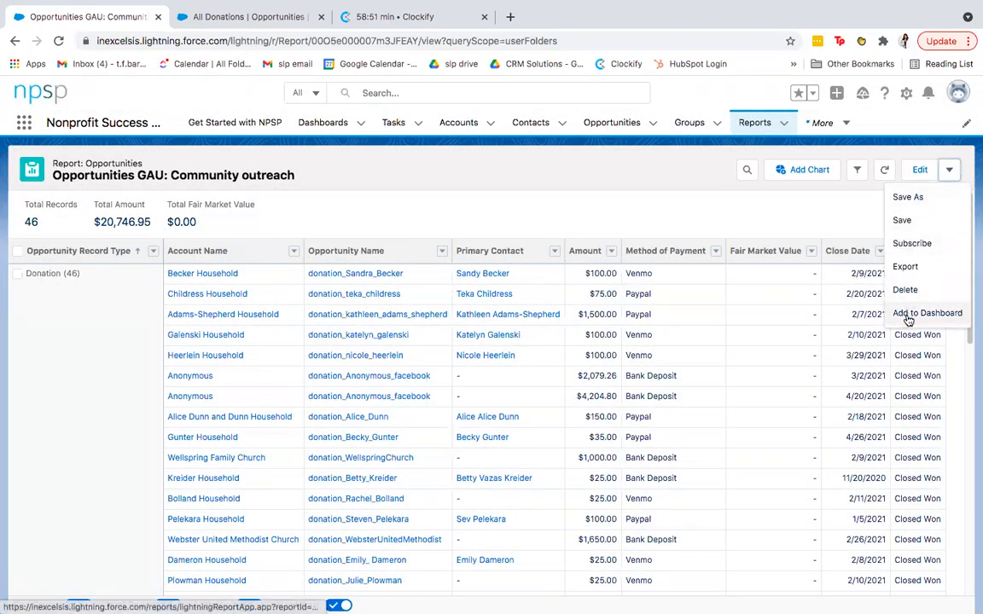
{"action": "left_click", "coordinate": [789, 220]}
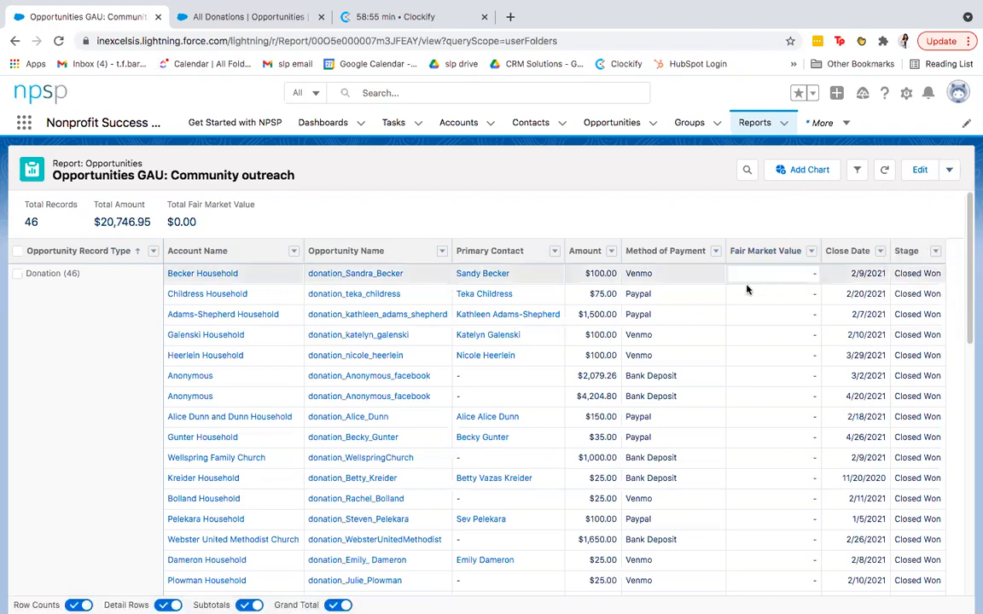
Review the donation rows of the Community outreach report and return to its summary totals
{"action": "scroll", "coordinate": [602, 367], "scroll_direction": "down", "scroll_amount": 3}
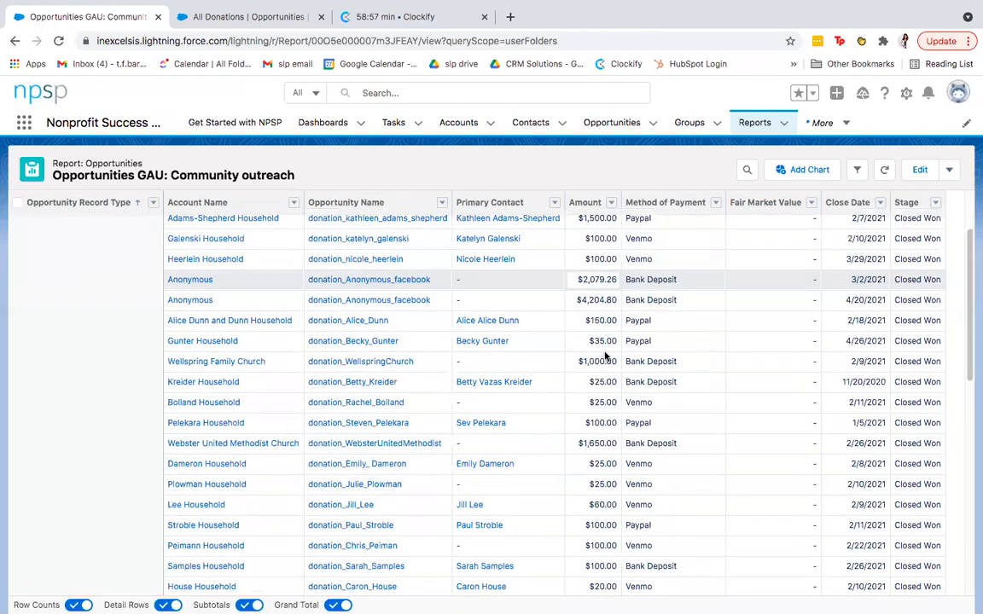
{"action": "scroll", "coordinate": [589, 344], "scroll_direction": "down", "scroll_amount": 5}
{"action": "scroll", "coordinate": [589, 343], "scroll_direction": "up", "scroll_amount": 10}
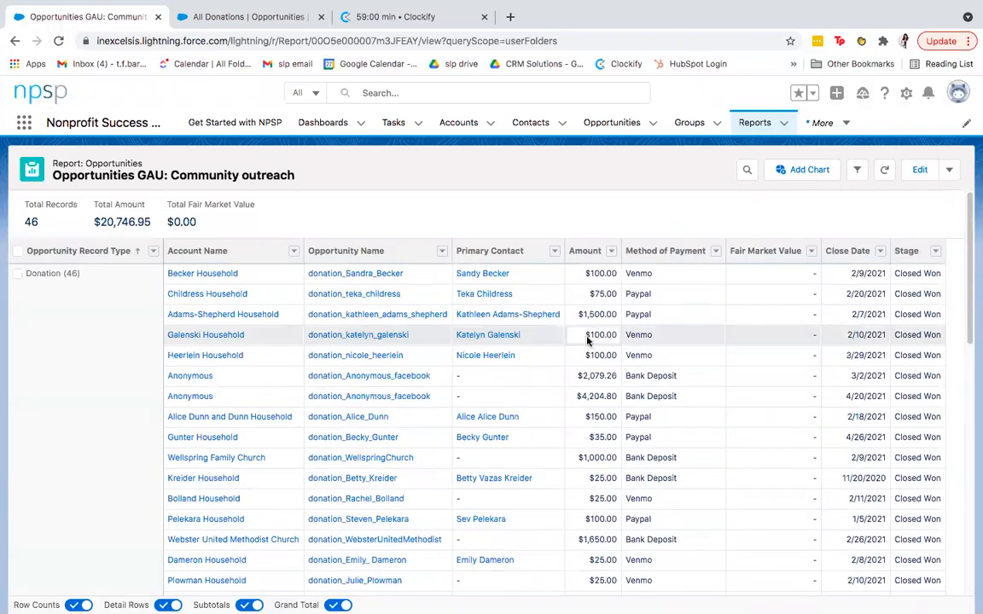